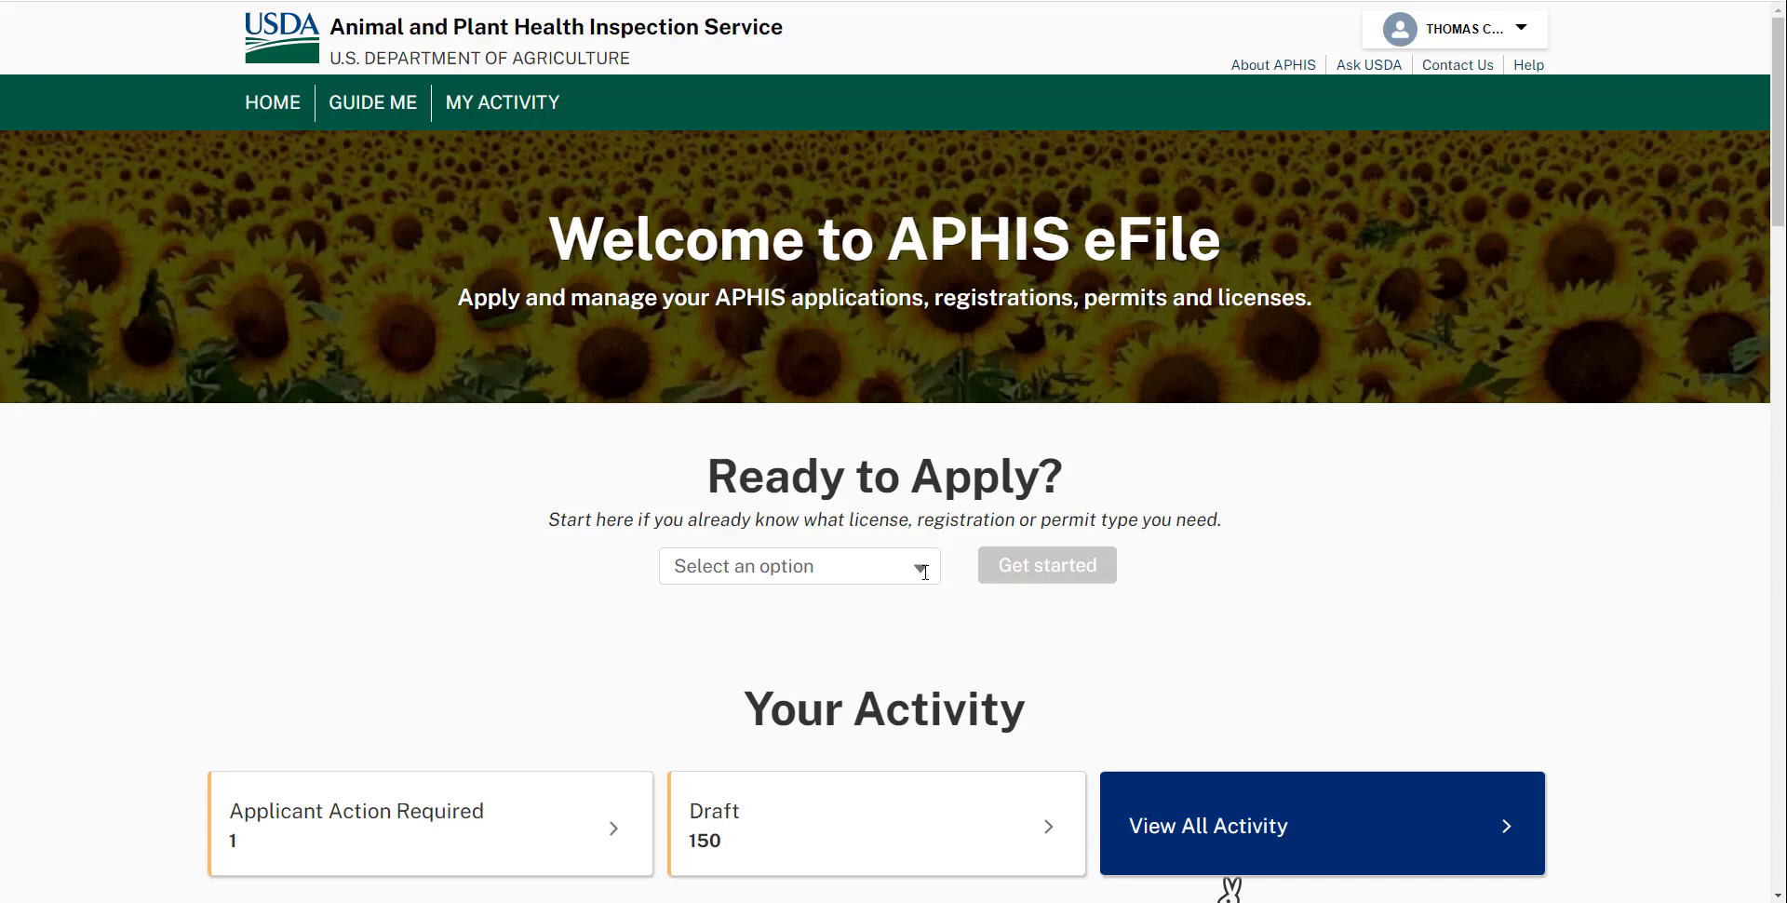
Start a PPQ-588 application and proceed to its screening questions
click(924, 572)
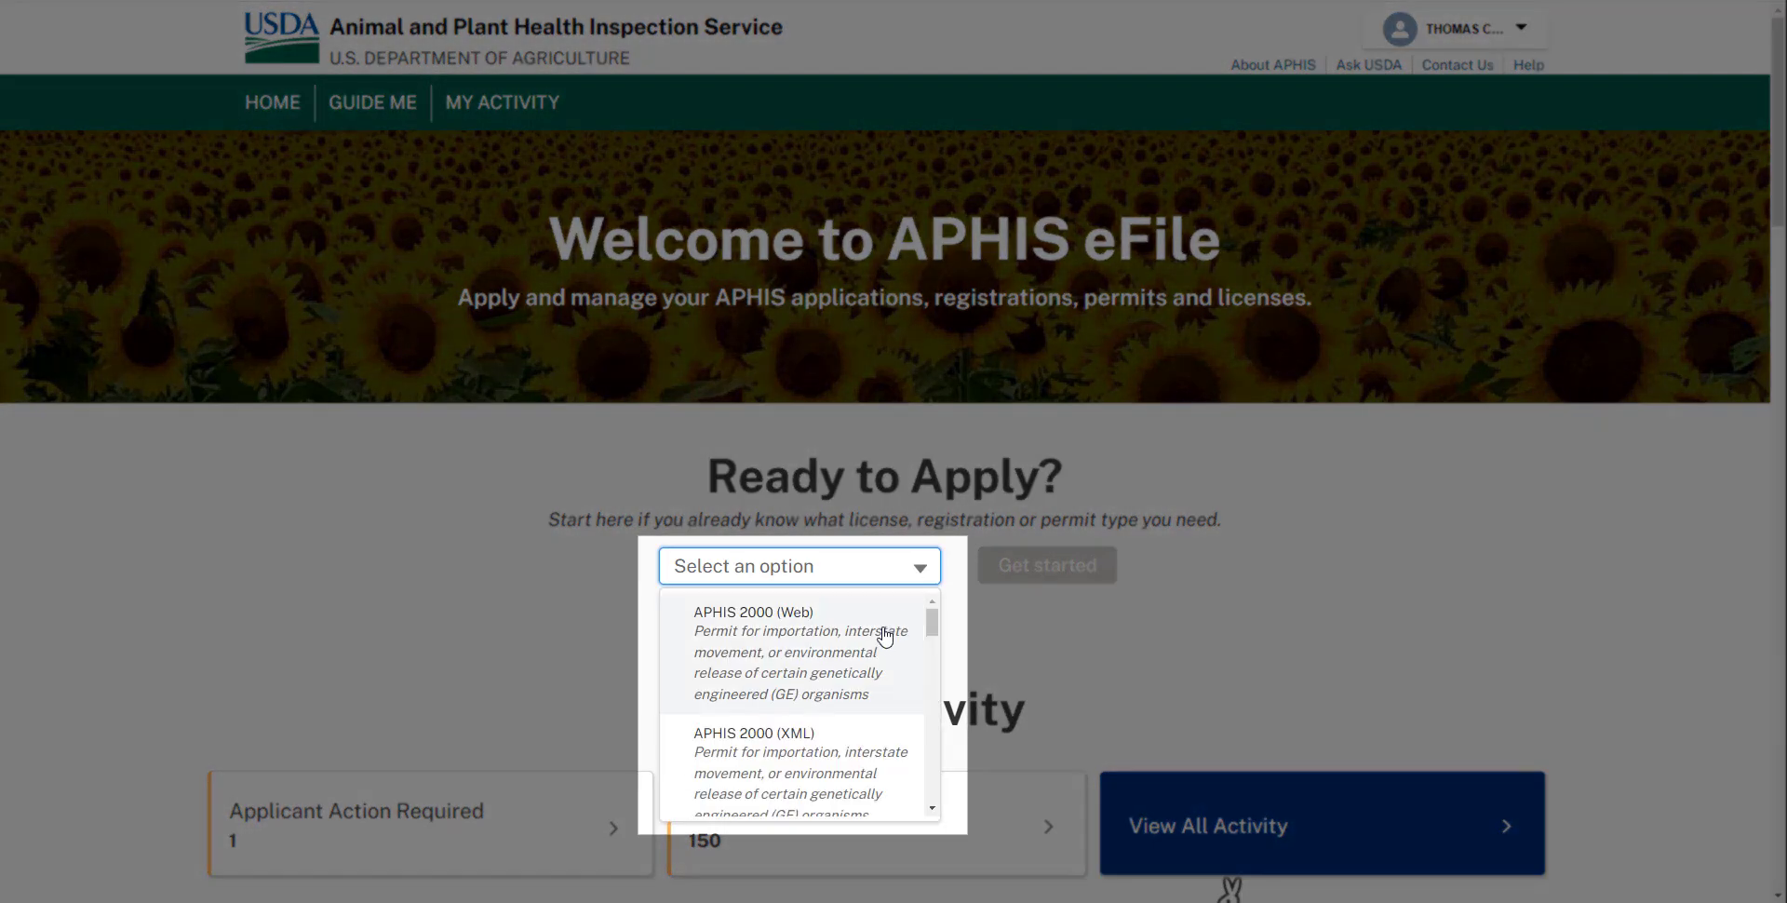
scroll(880, 628, down, 3)
scroll(874, 634, down, 6)
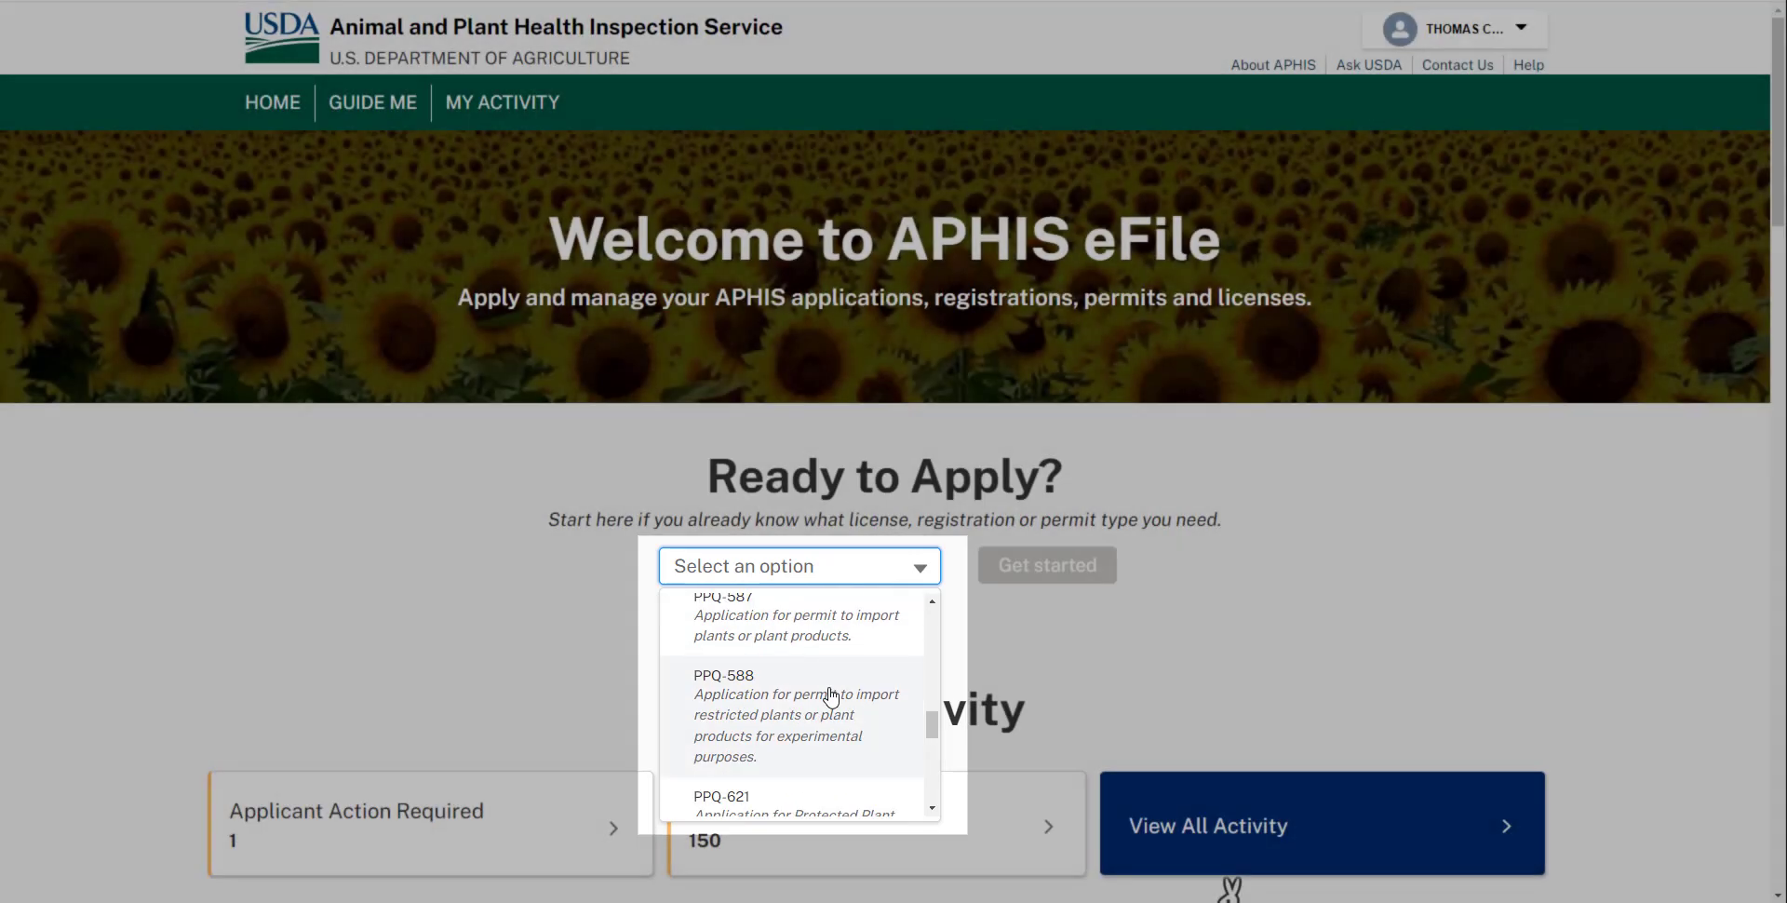
click(824, 689)
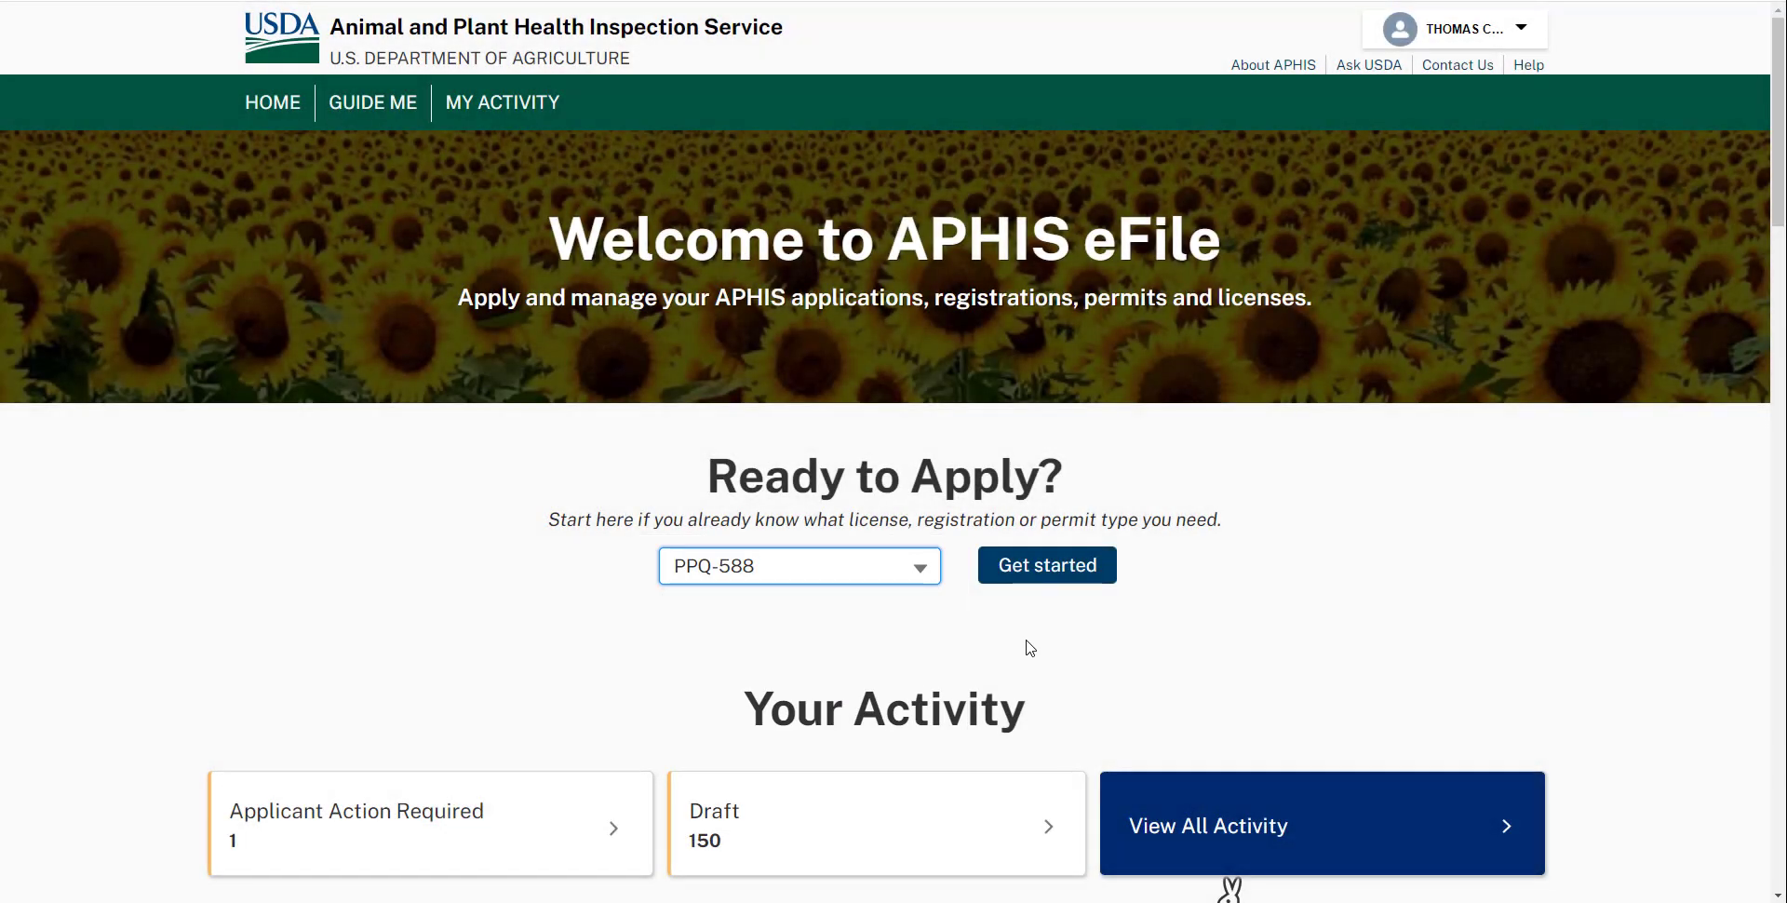
click(1052, 585)
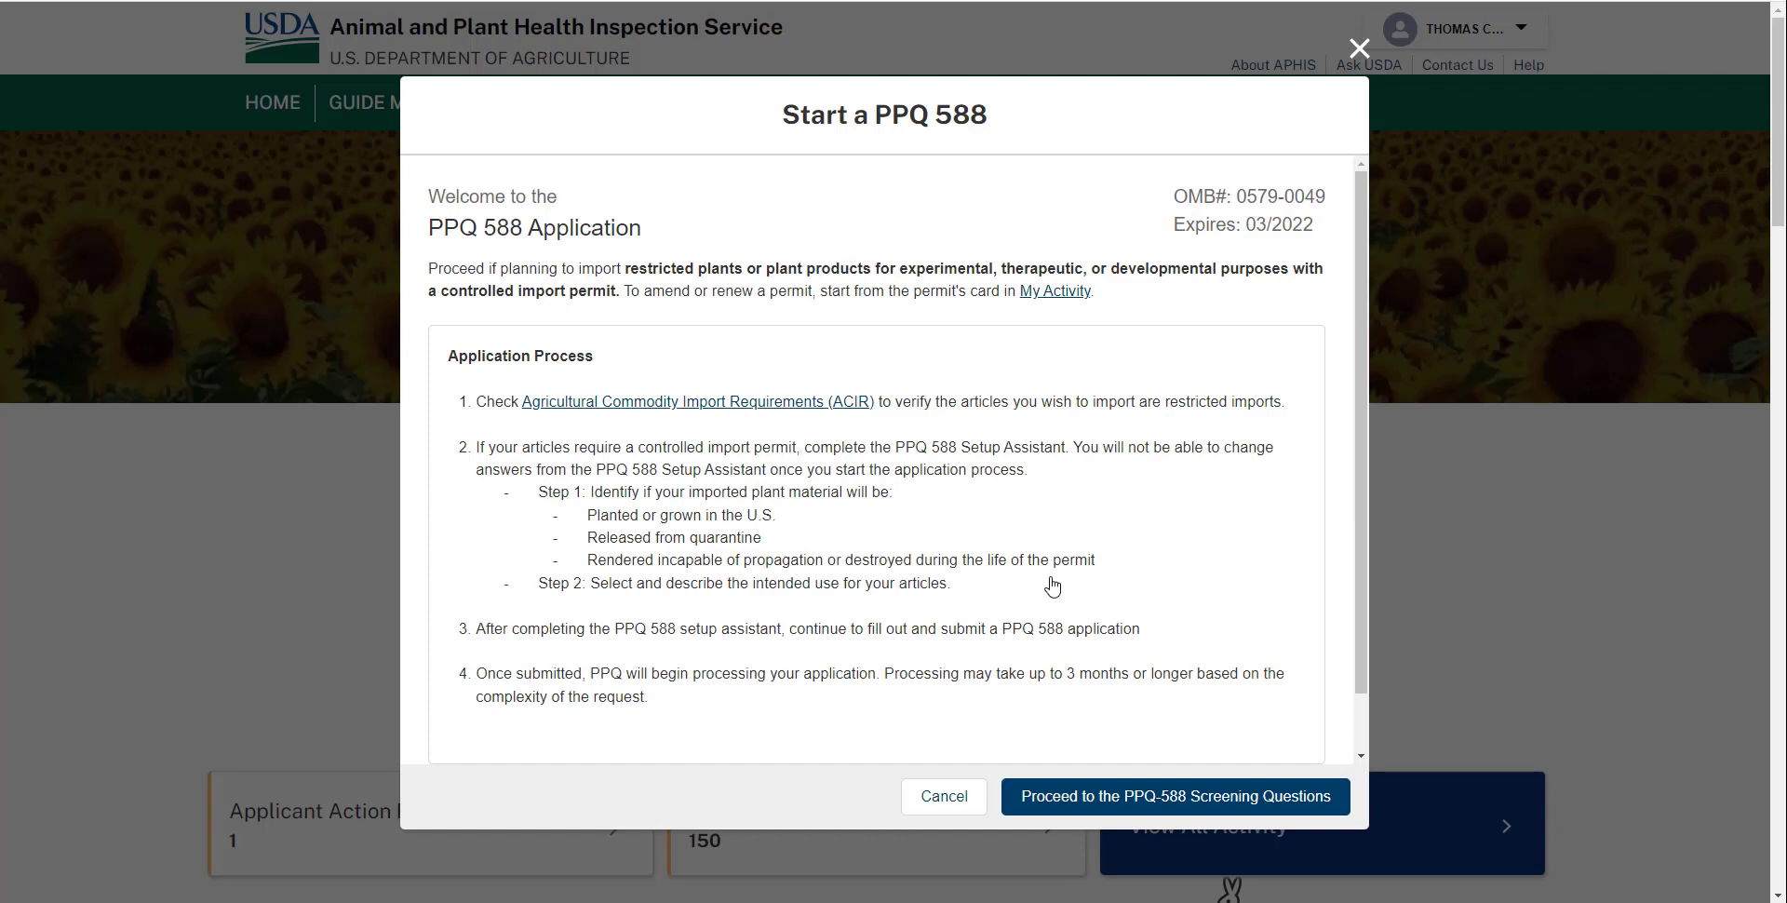
scroll(1051, 585, down, 1)
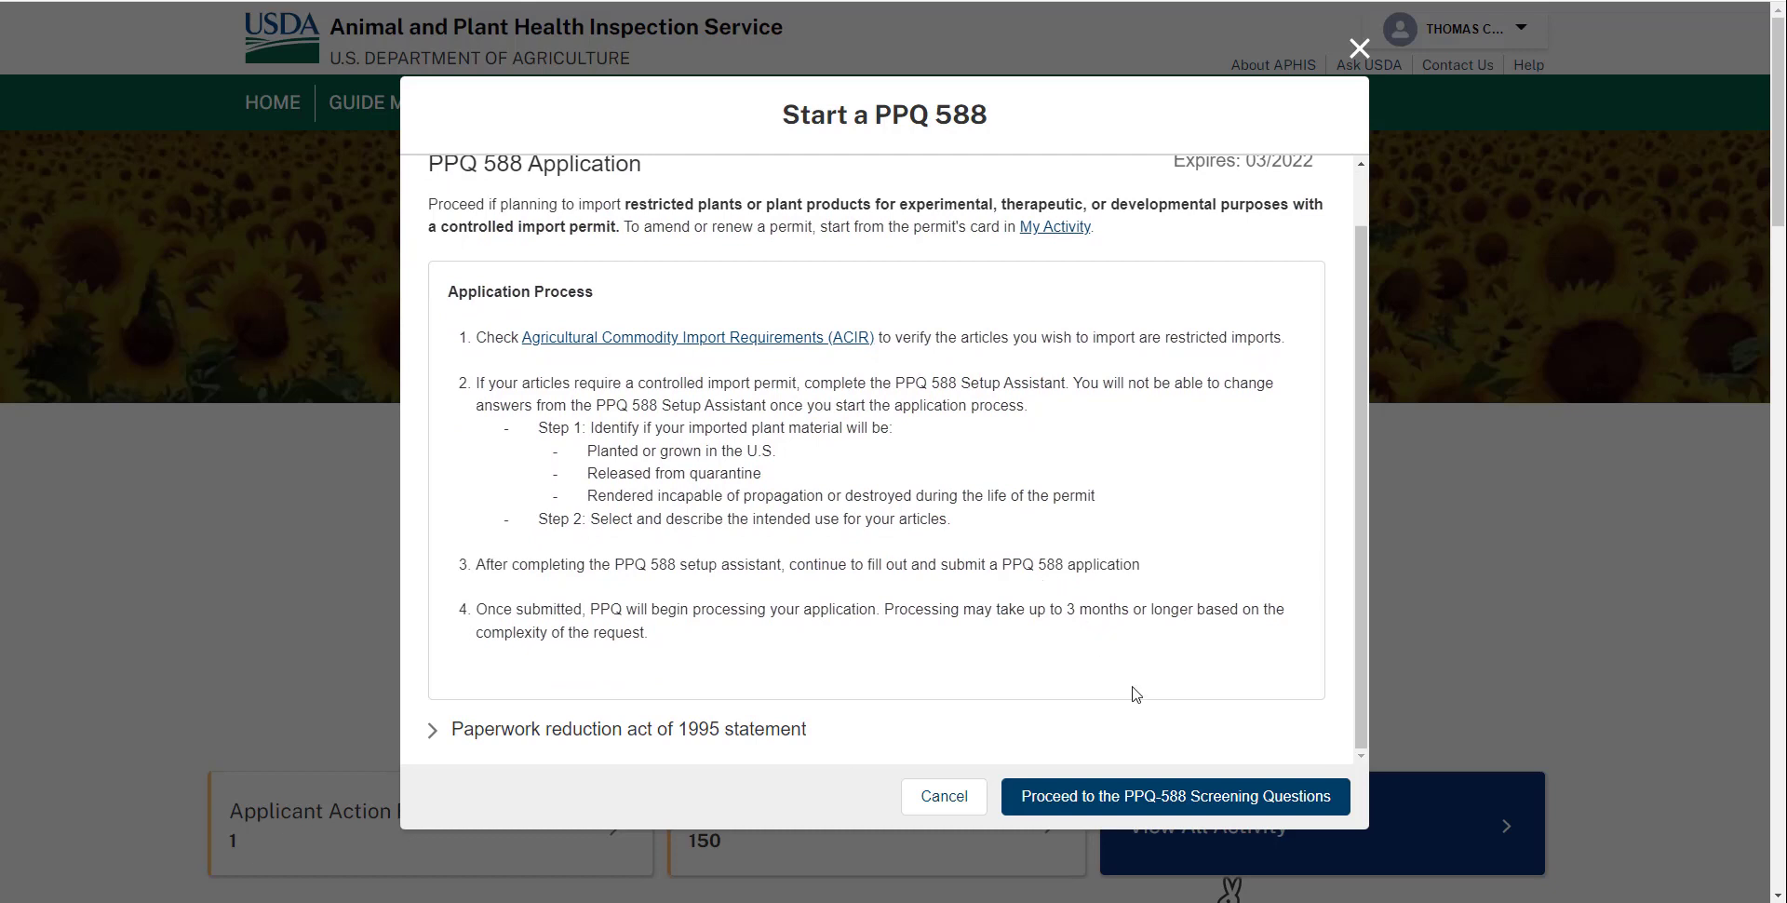
click(1178, 806)
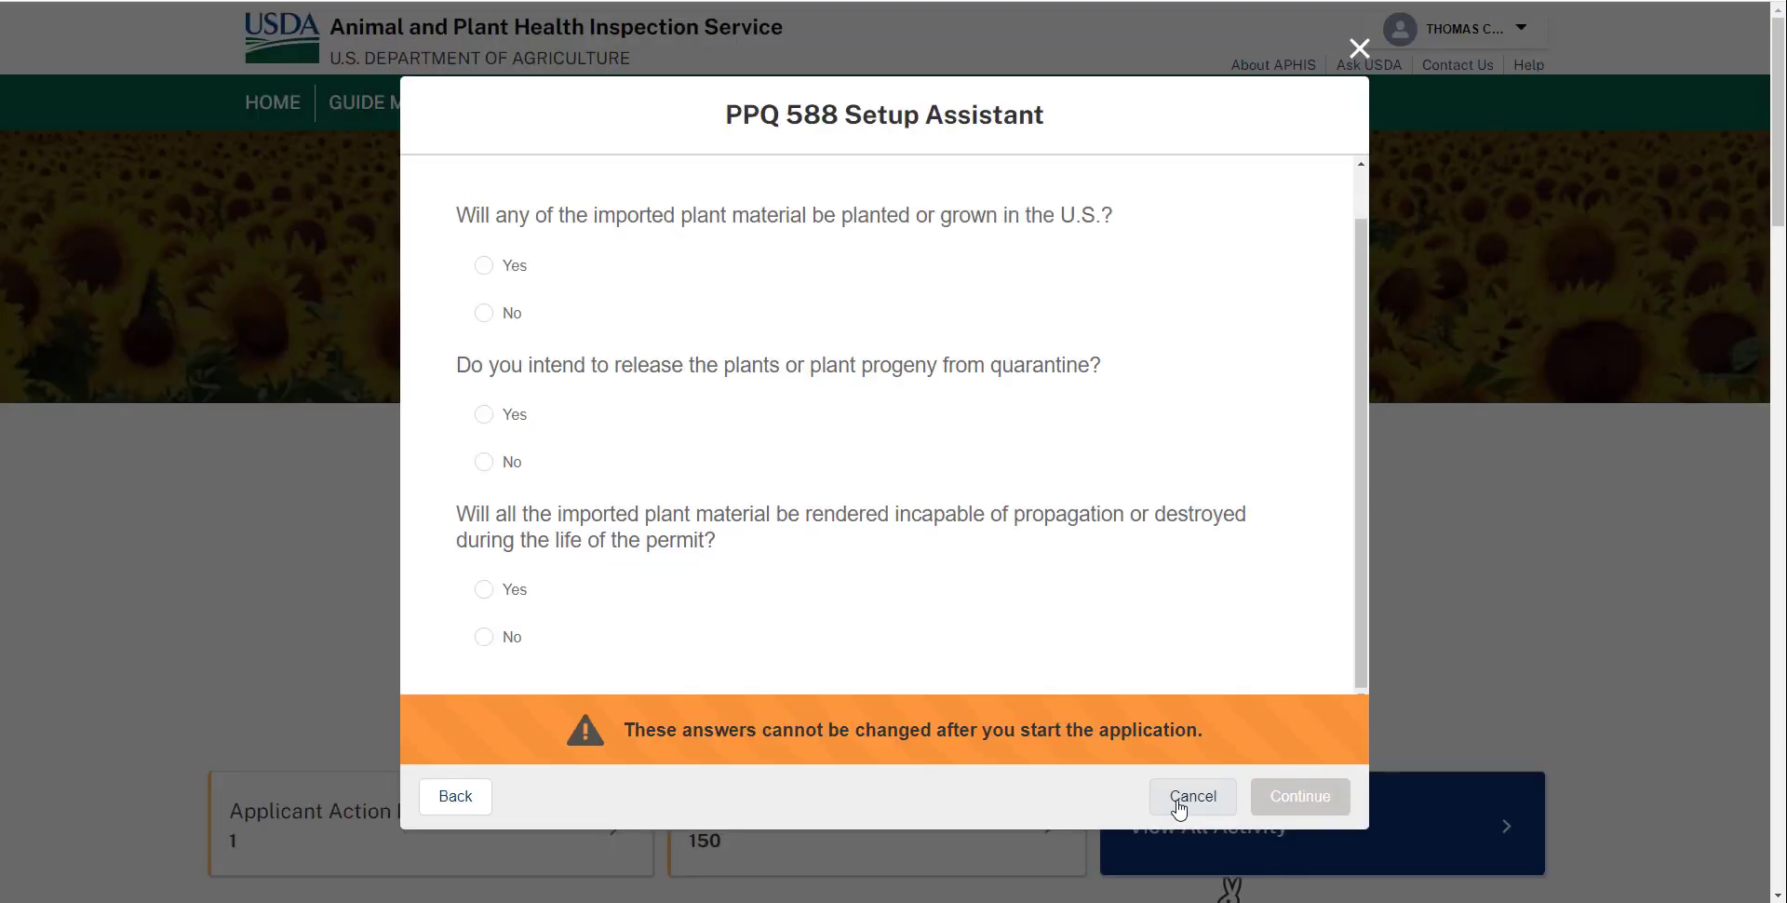
Answer Yes to the planting, quarantine release and propagation or destruction questions, and continue the setup
click(502, 267)
click(517, 415)
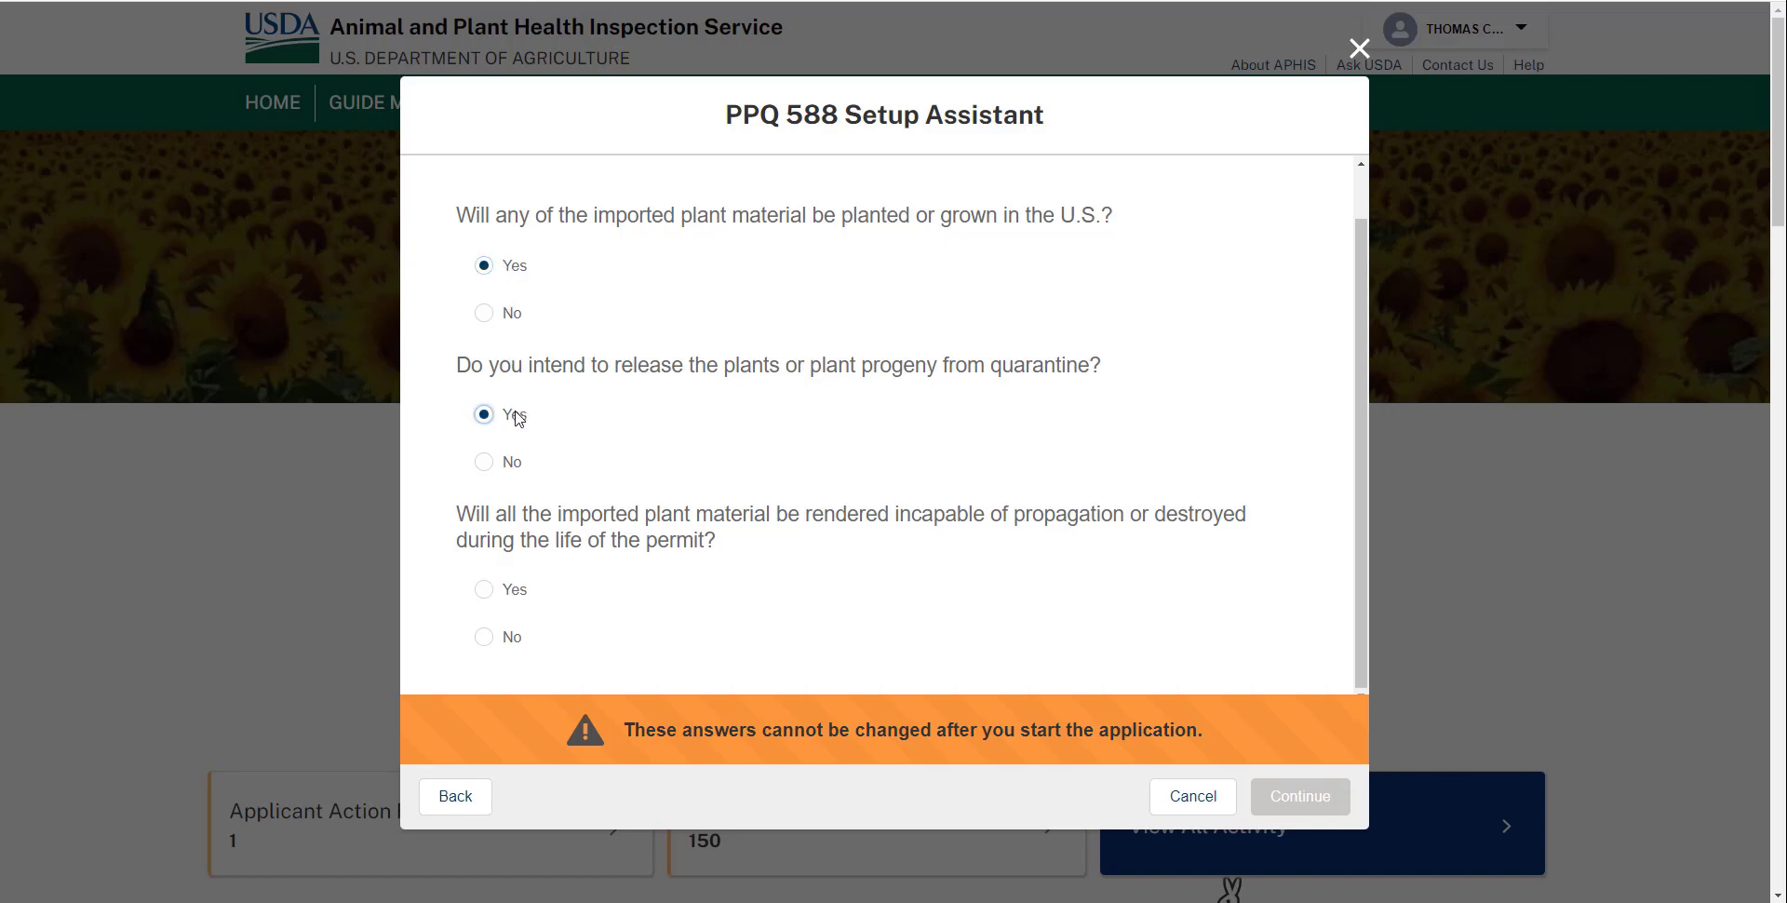
click(518, 590)
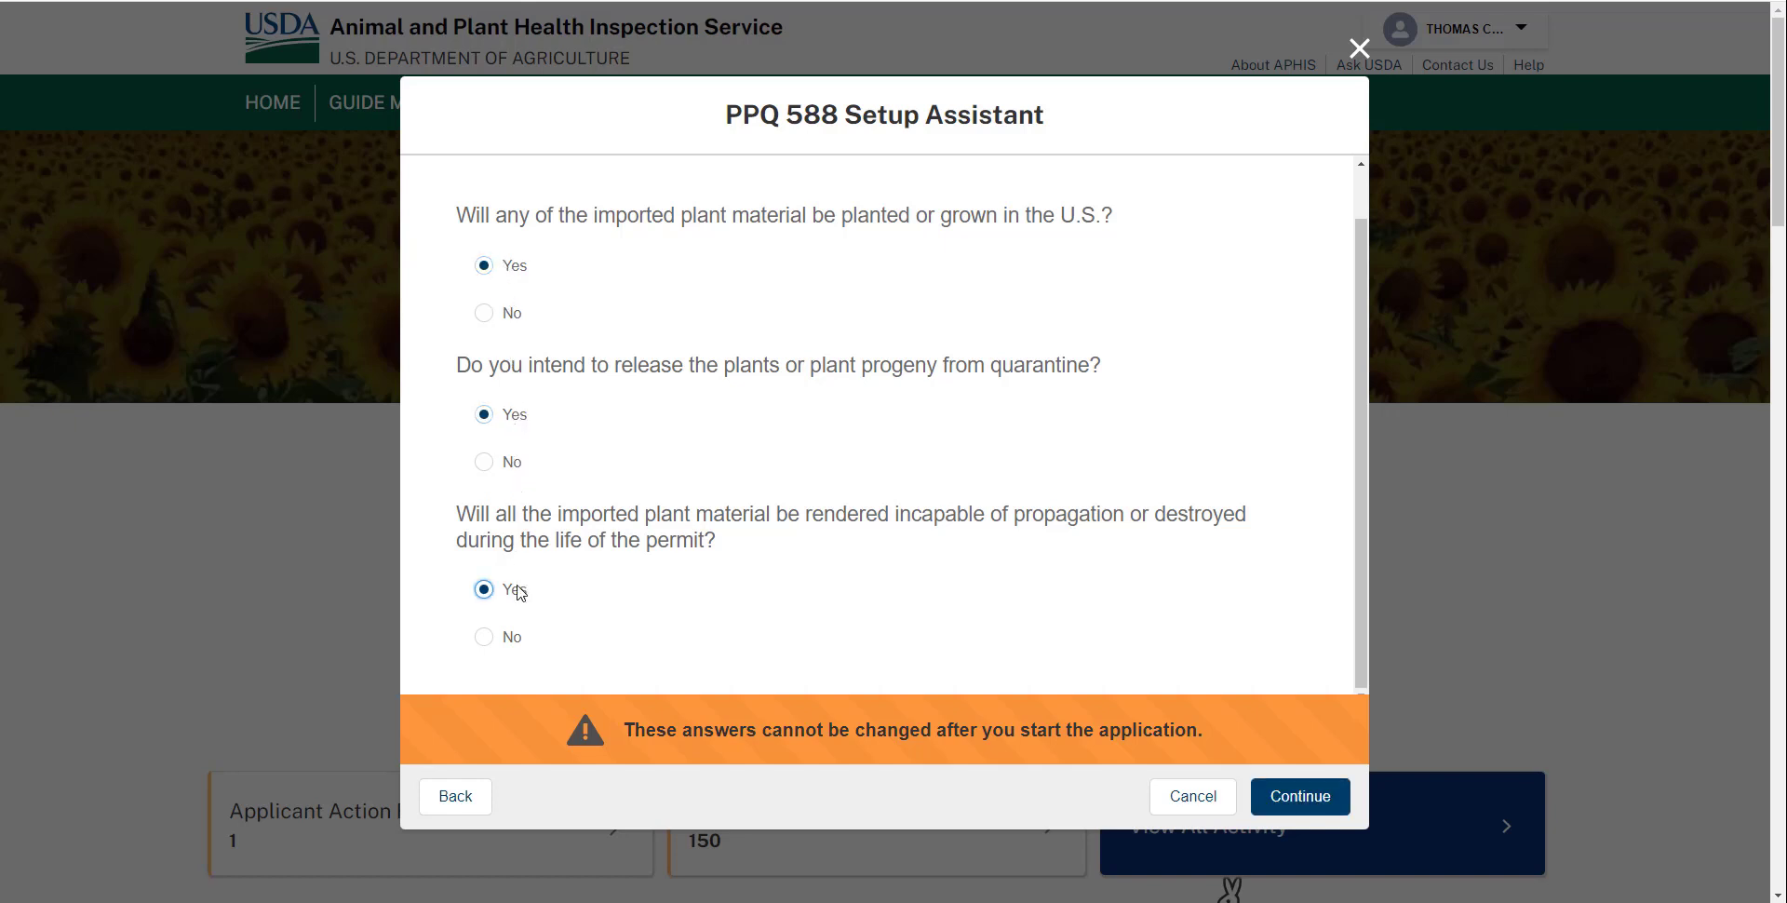
click(1256, 796)
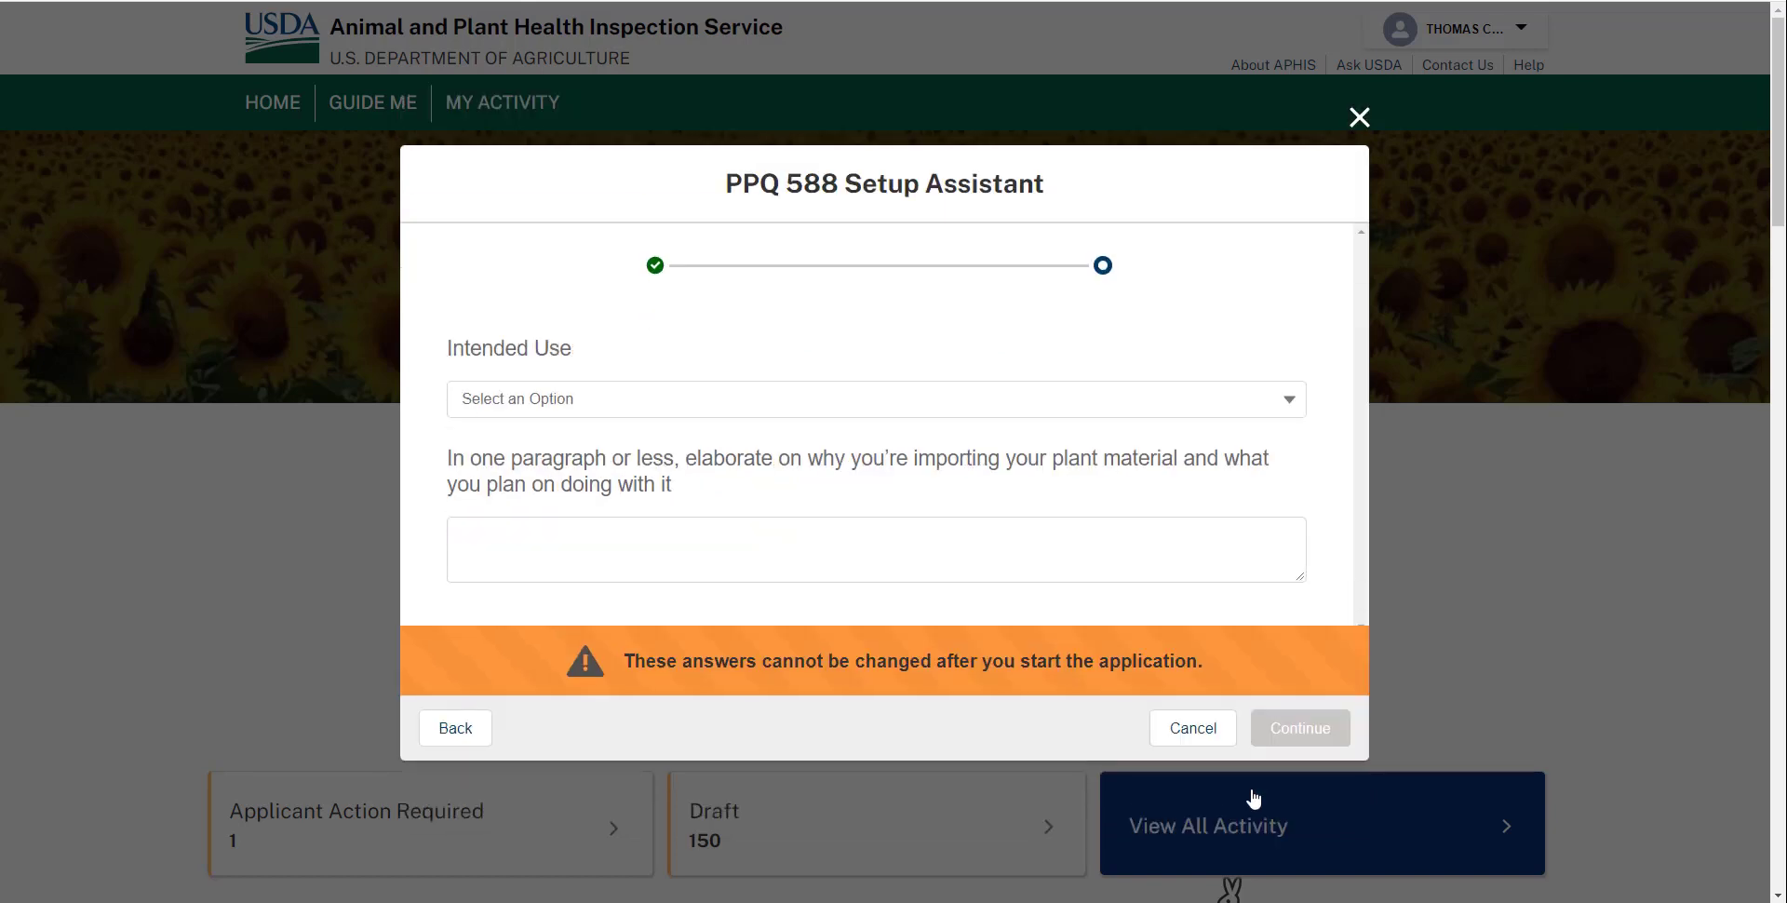
Set the intended use to "Destructive analysis with growth", explain it as "This is my elaboration...", and proceed with the preselected sharing organization
click(1119, 399)
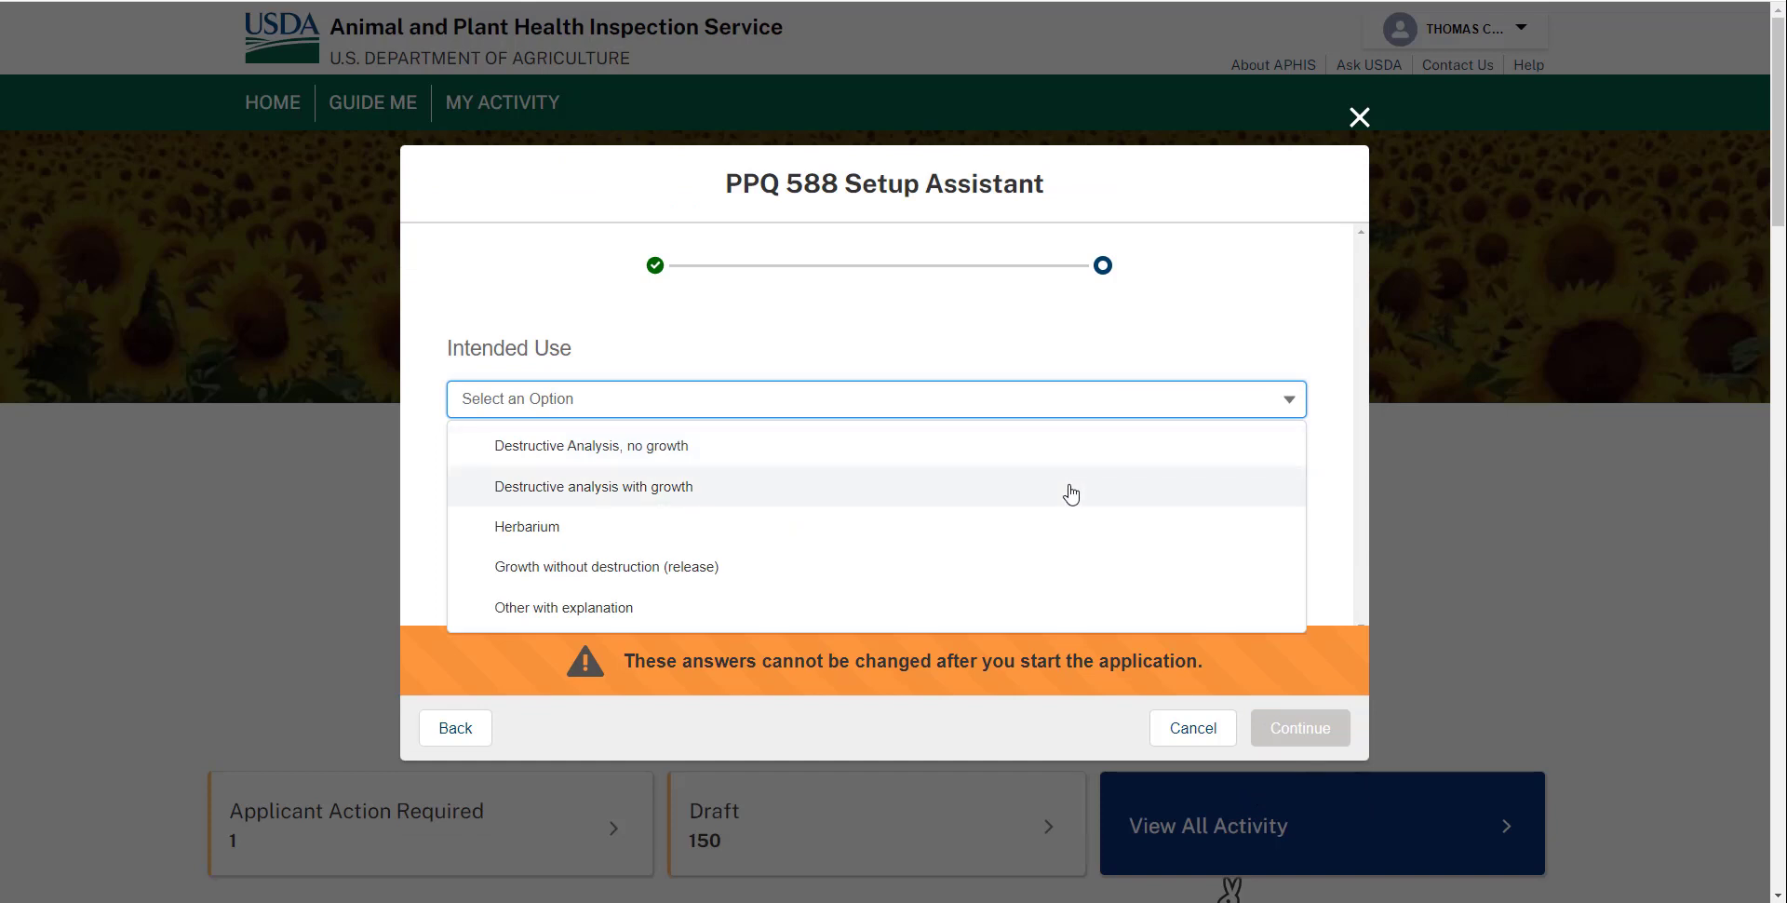
click(1069, 491)
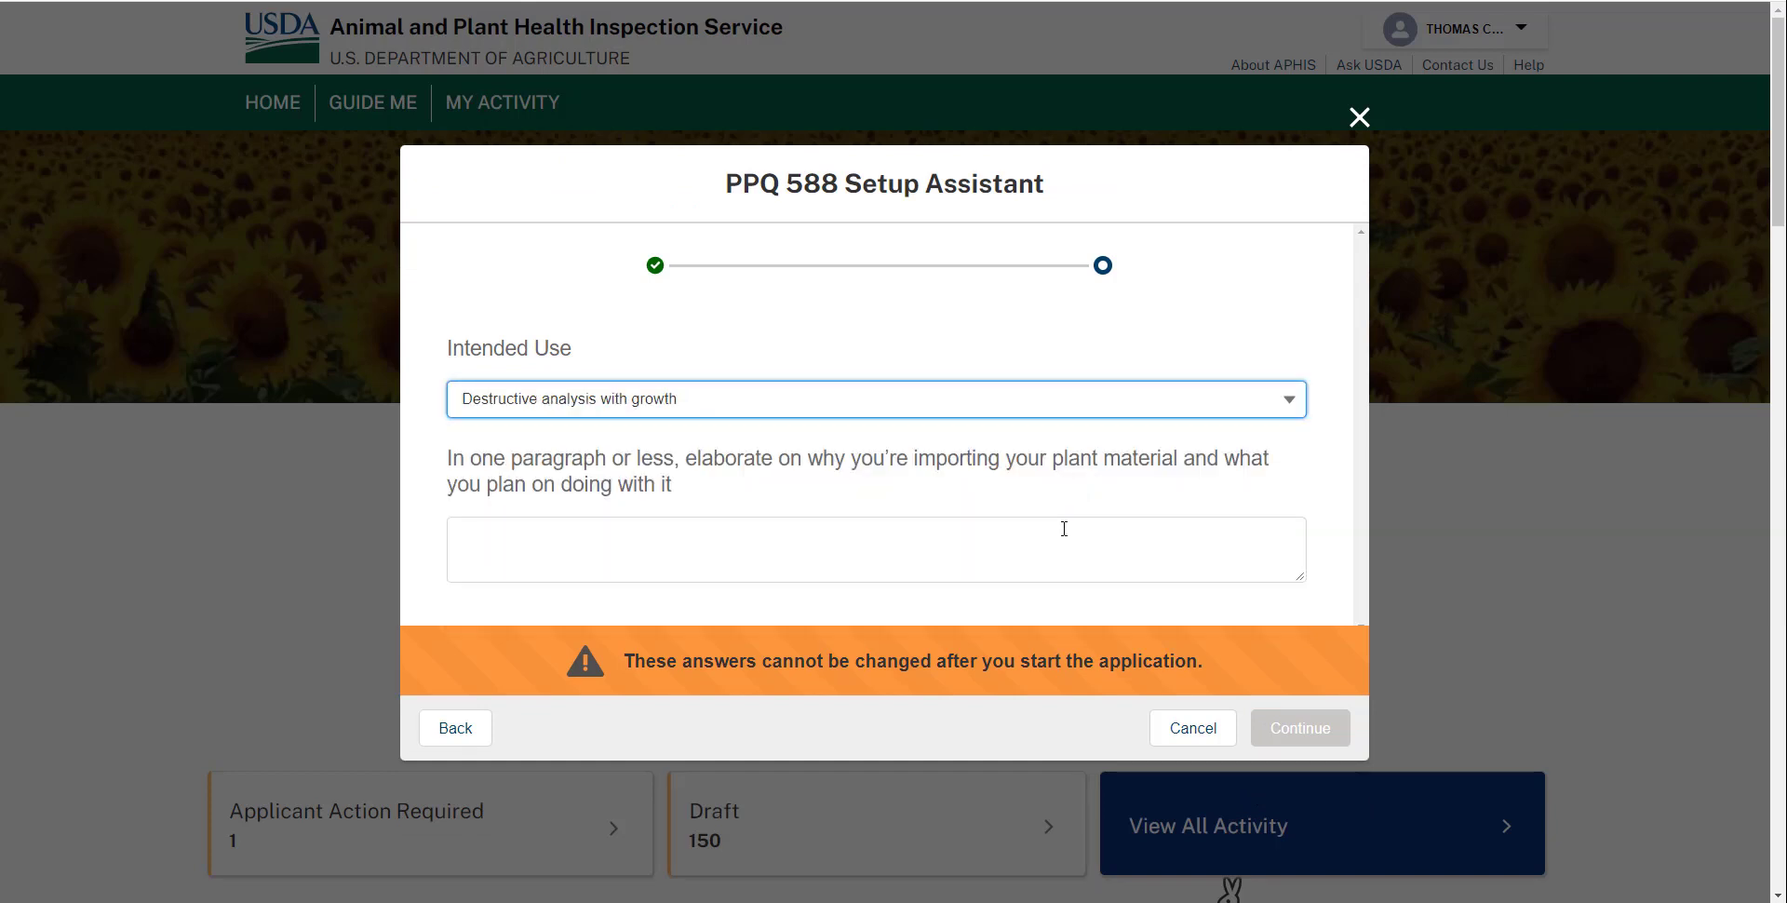
click(1064, 529)
text(This is my)
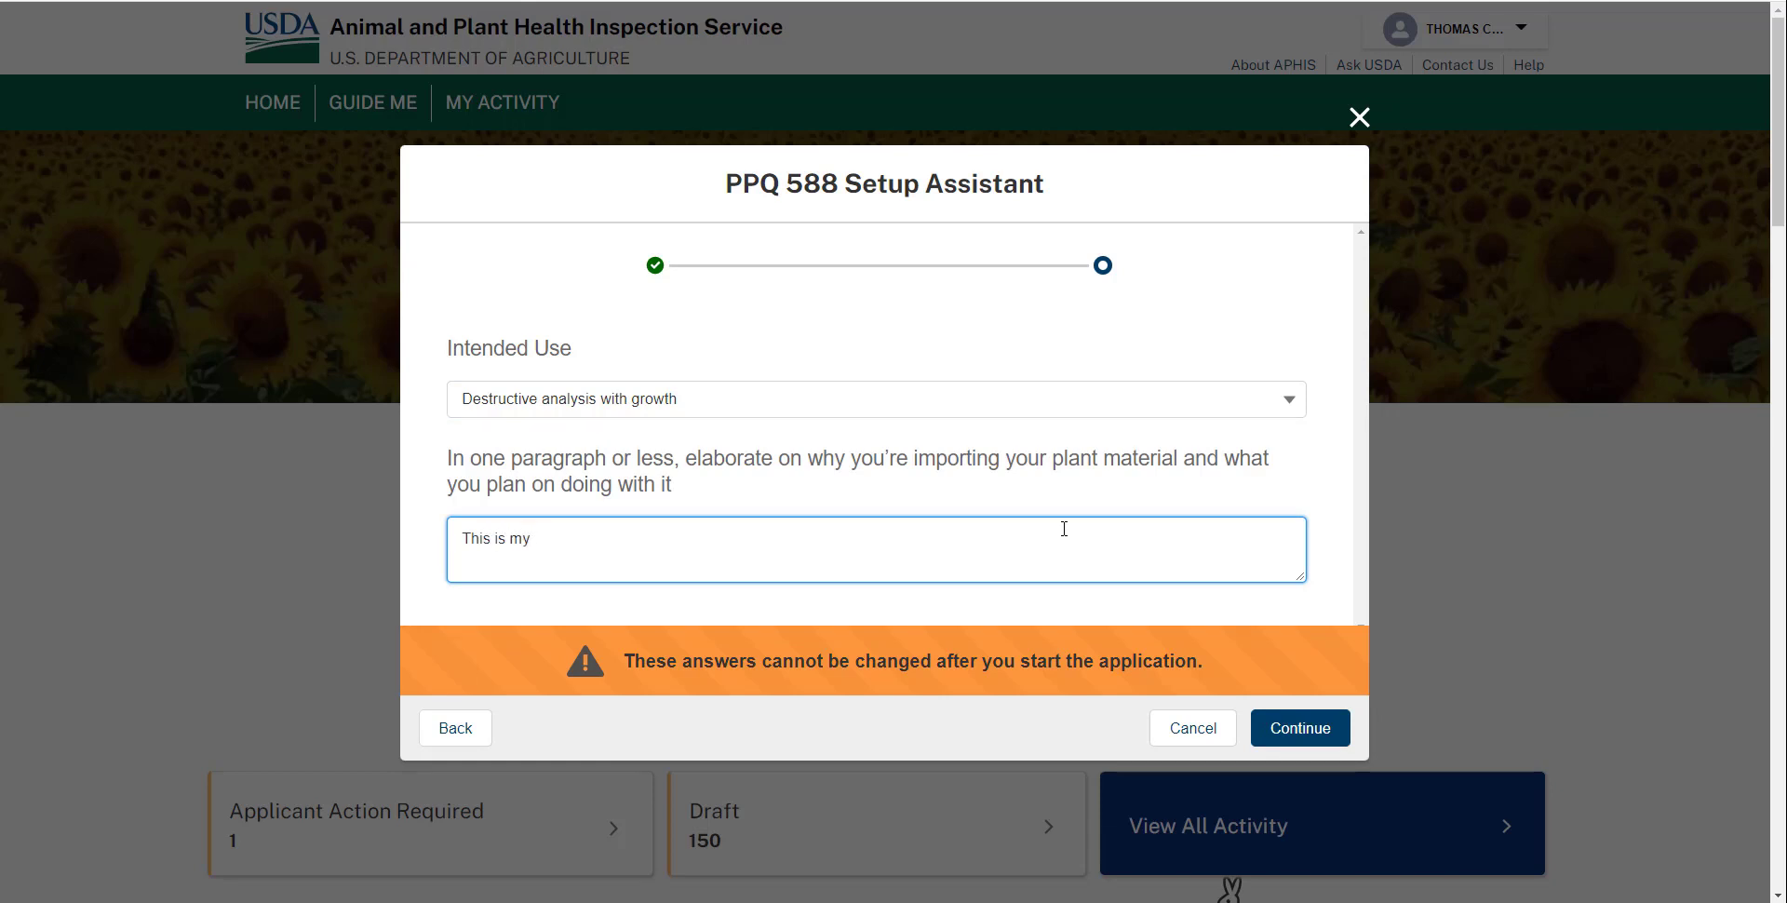
text( elaboration...)
click(1280, 743)
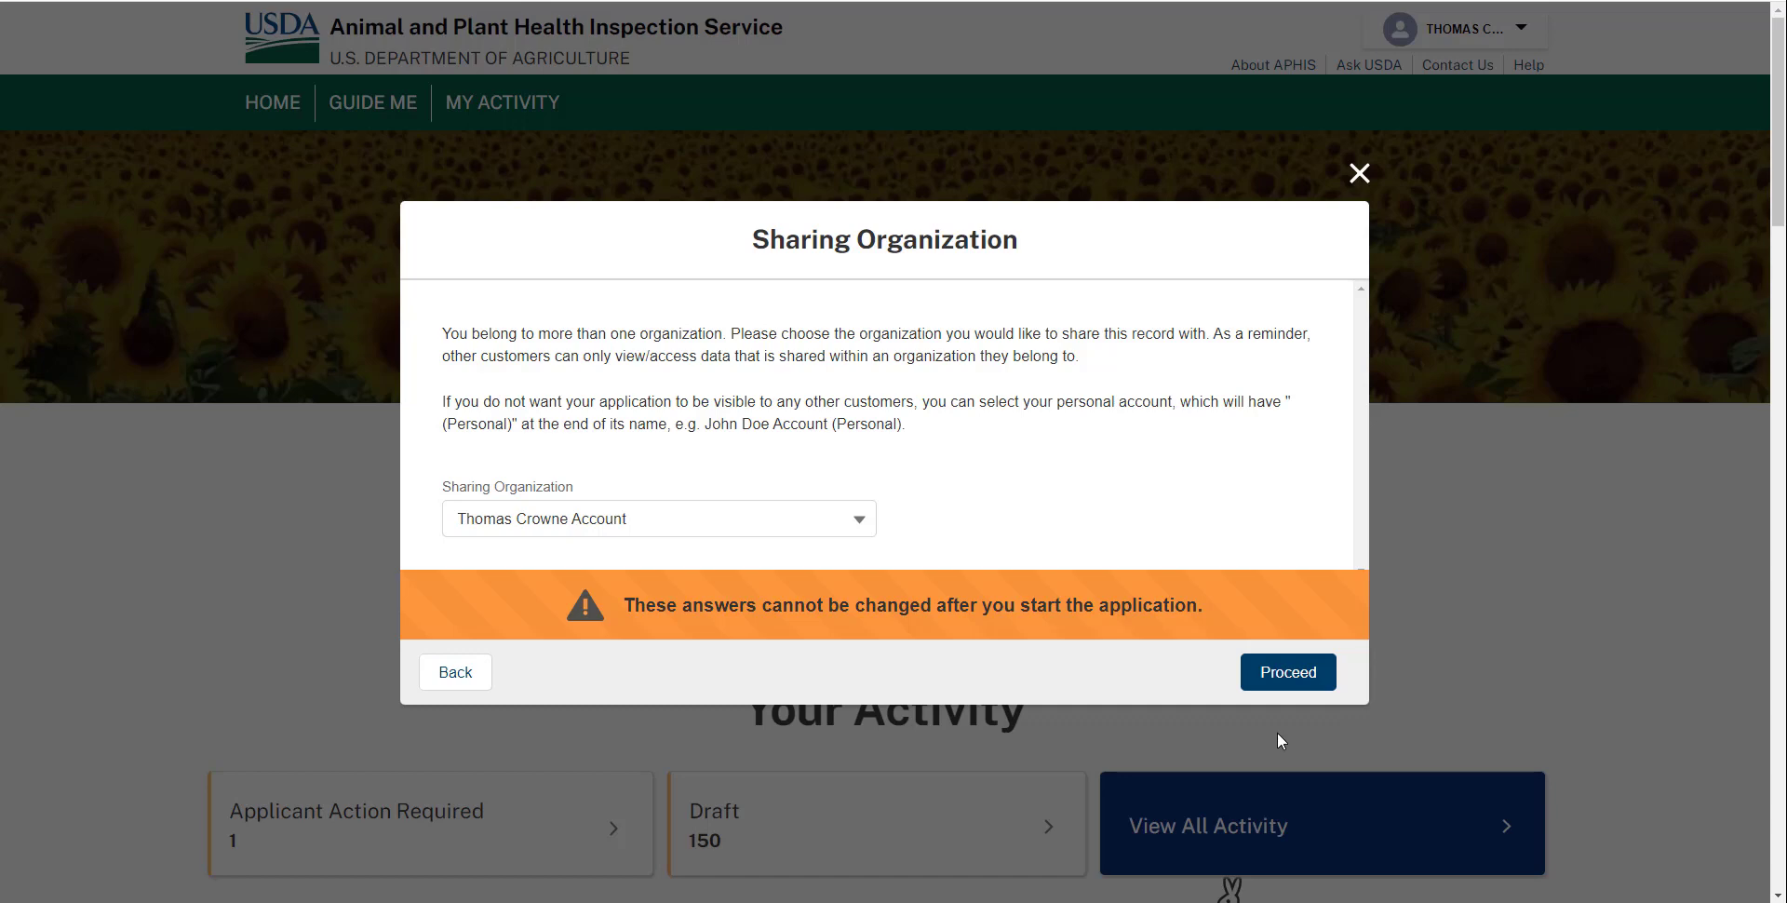
click(1288, 672)
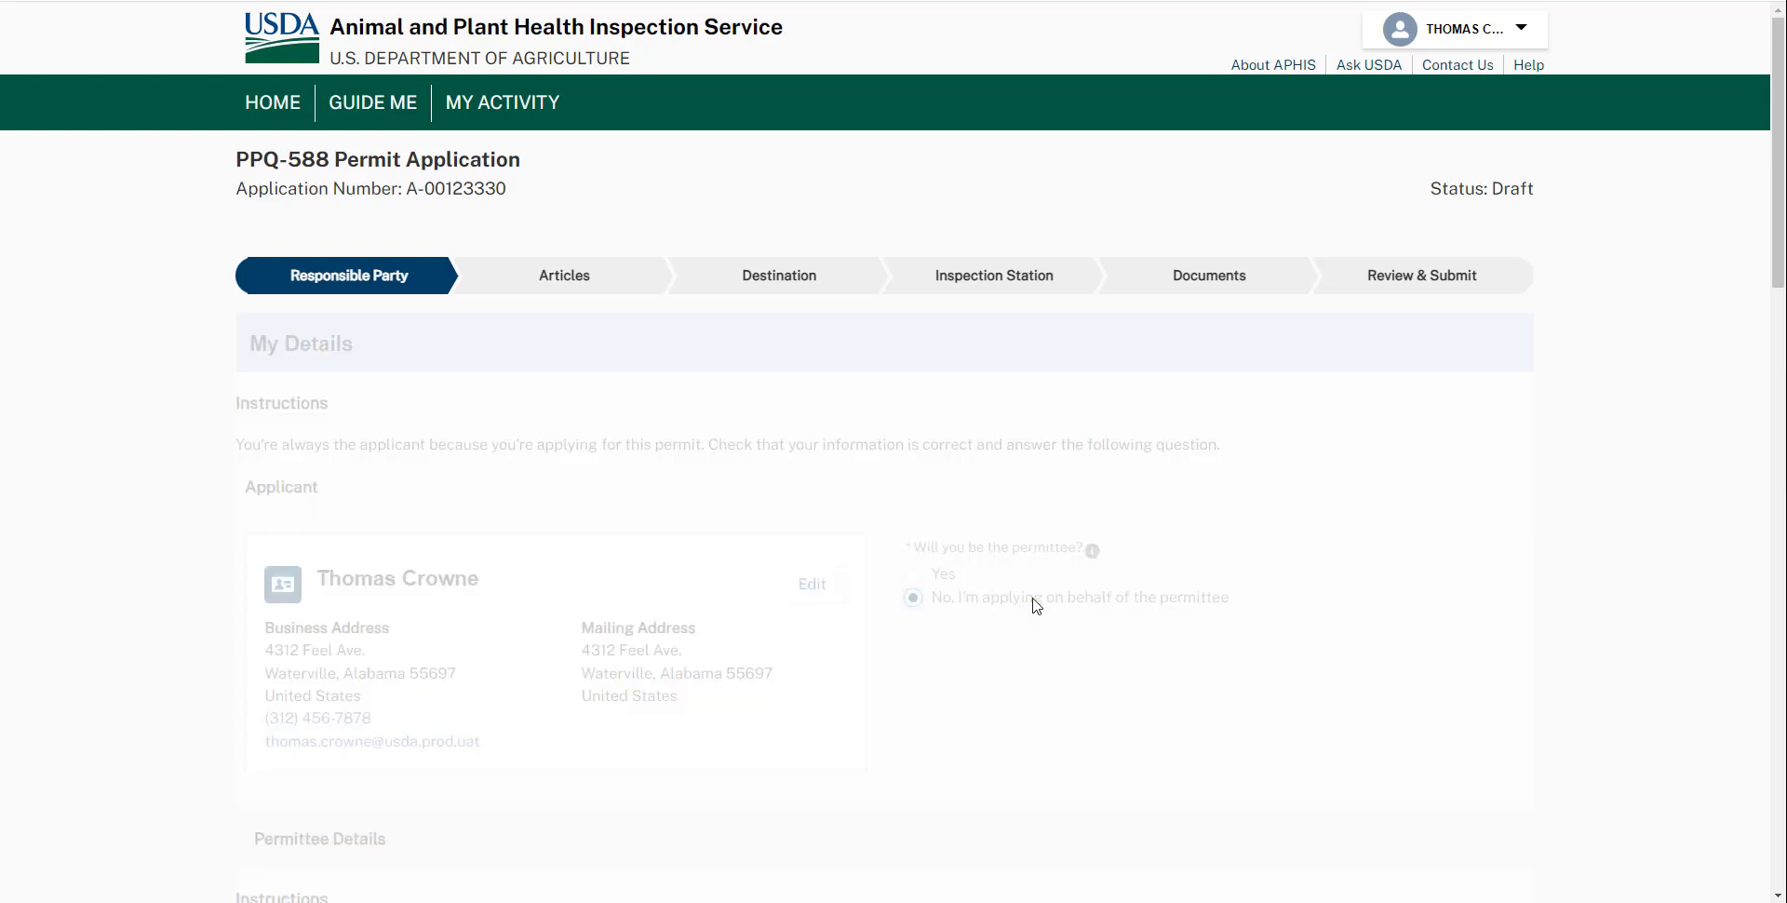
Answer that the application is made on behalf of the permittee and view the Permittee Details section
click(1035, 601)
scroll(1038, 657, down, 2)
scroll(1041, 666, down, 2)
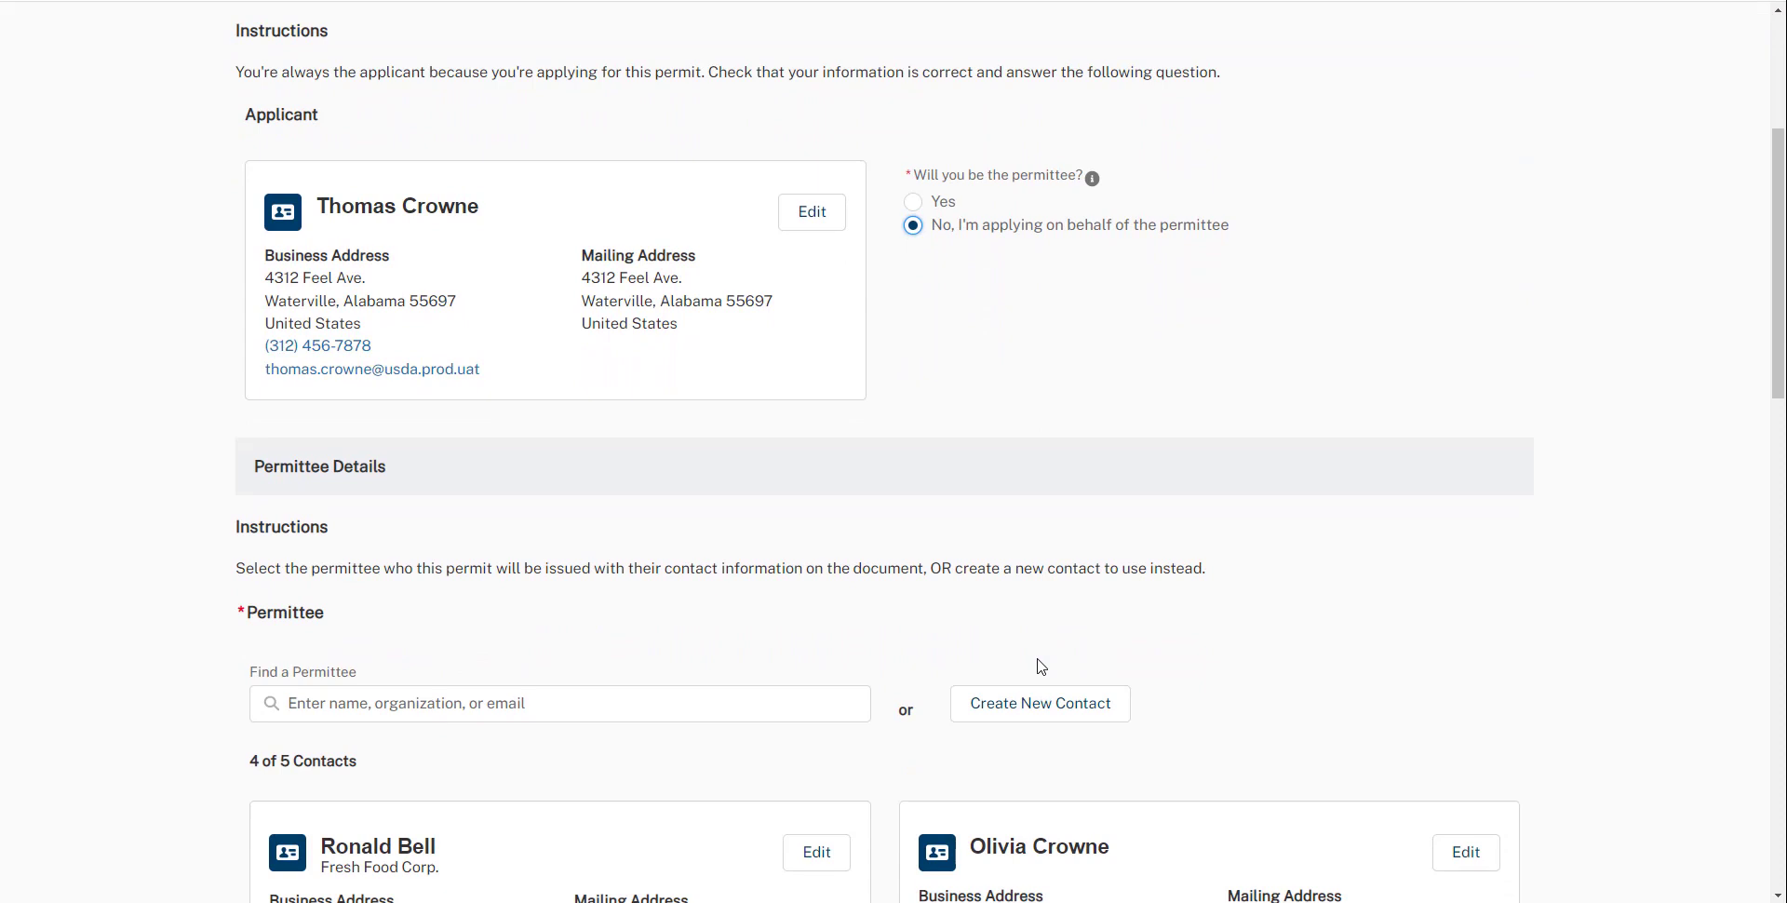
Declare the applicant as the permittee, answer No to the hand carry request, and save to continue to the Articles section
click(944, 212)
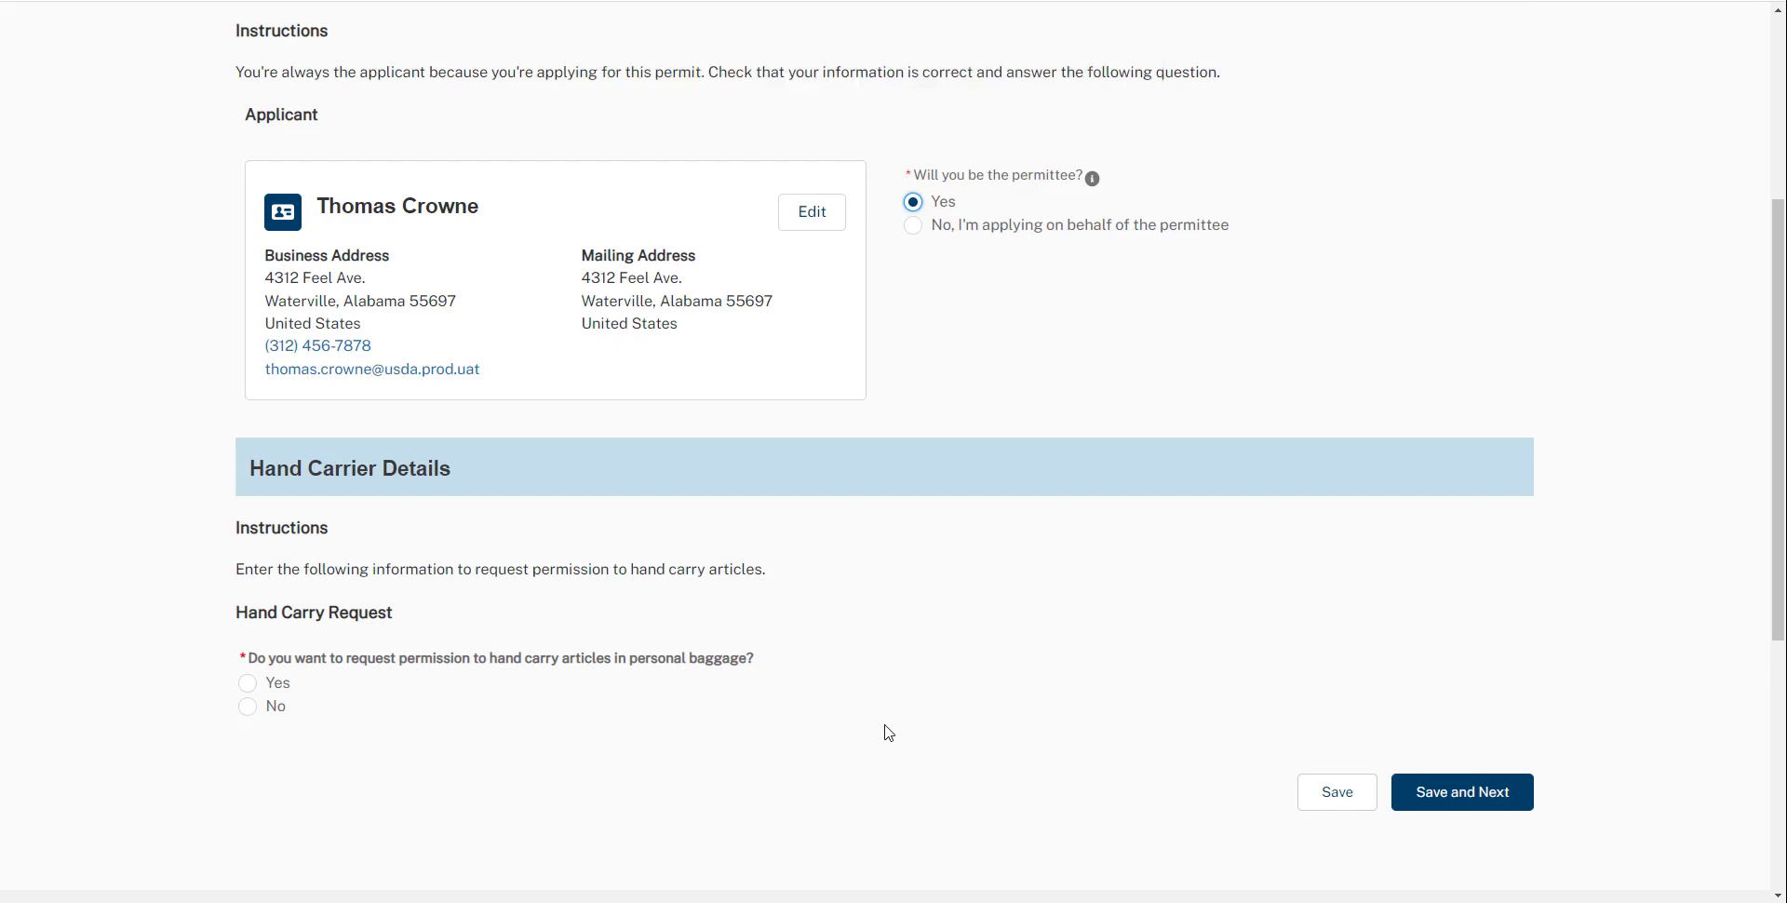
click(274, 693)
scroll(271, 694, down, 3)
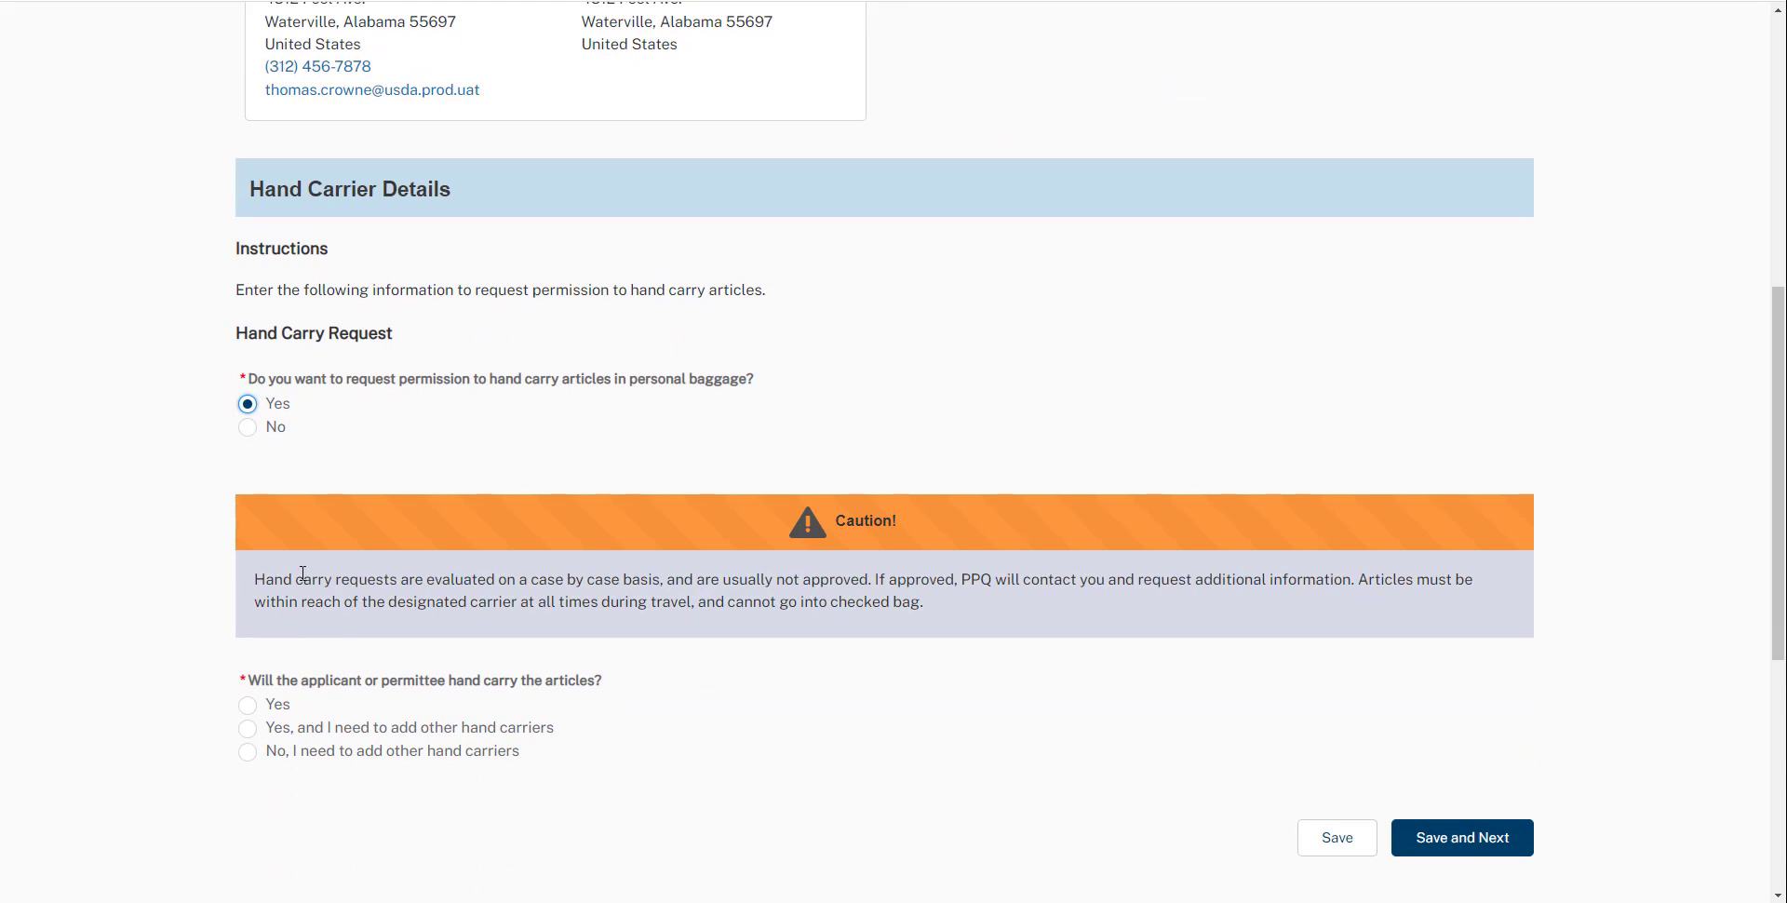
click(276, 428)
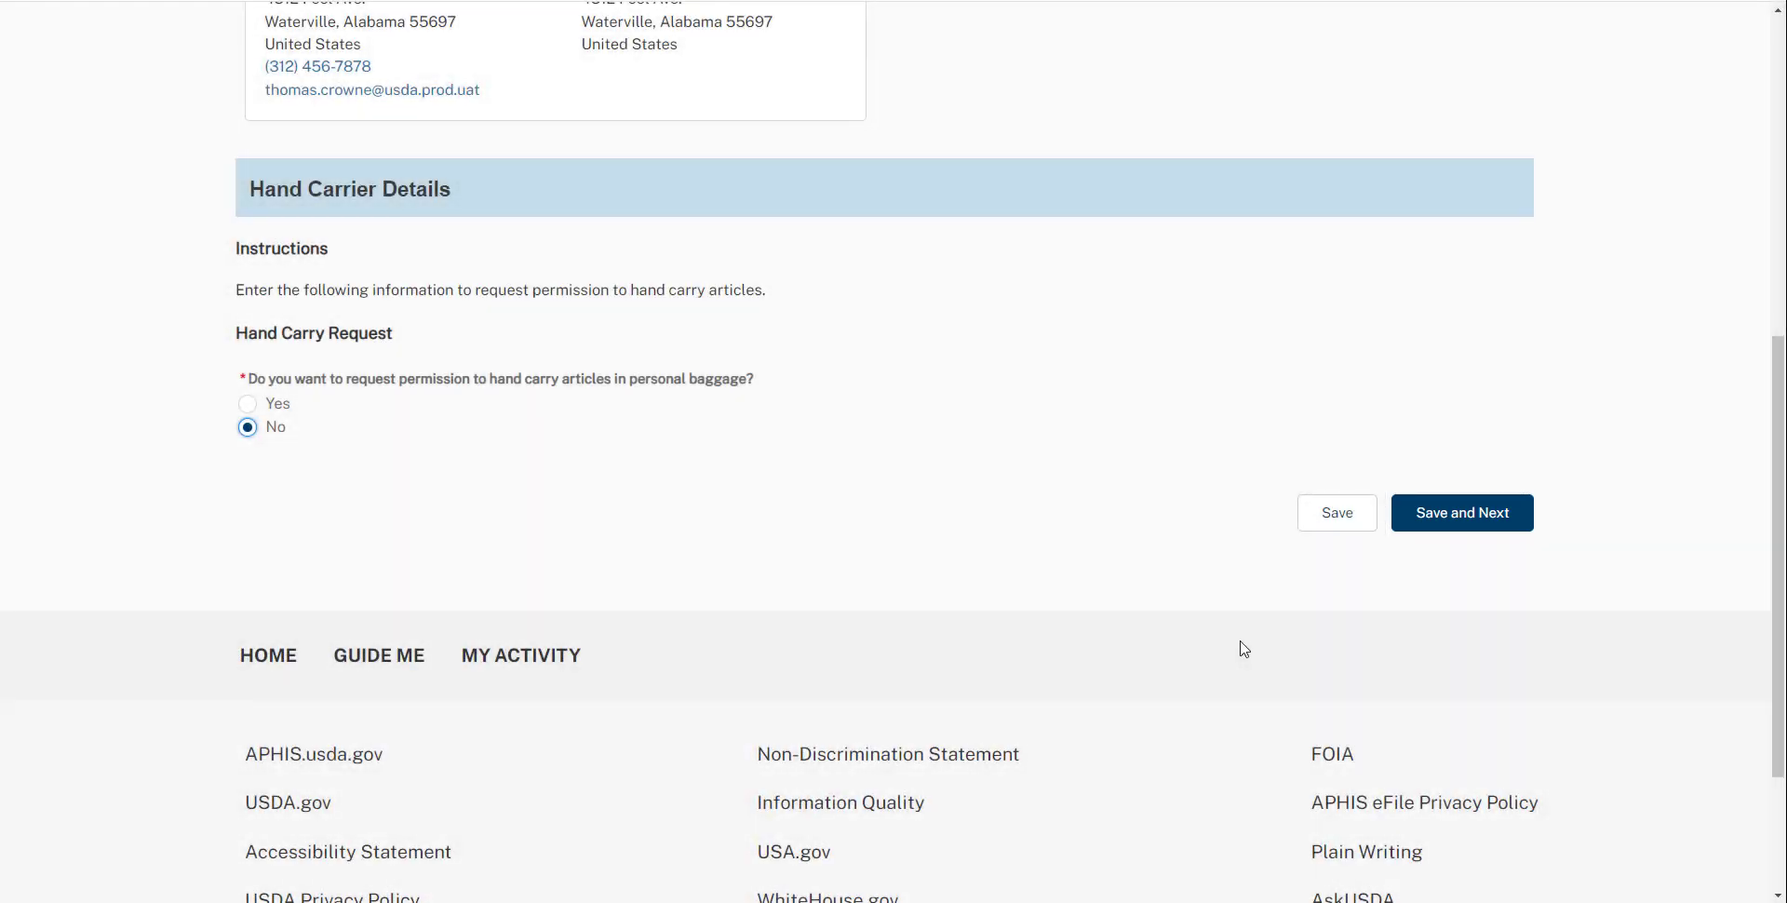
click(1428, 519)
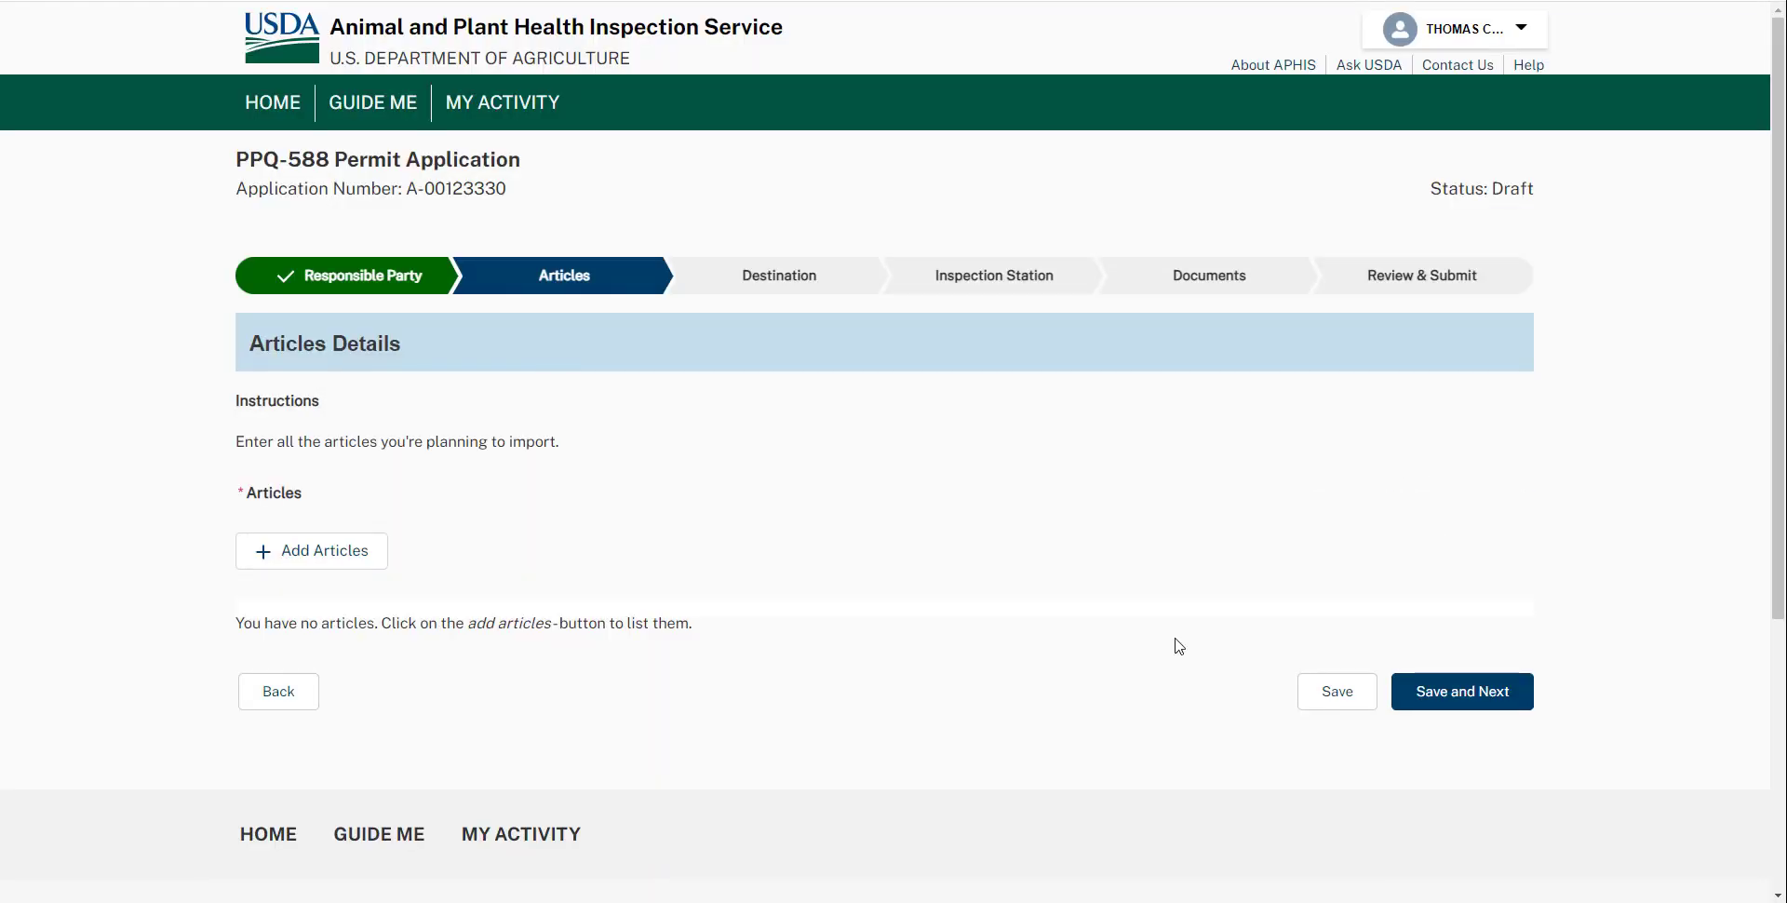
Open the article entry form, search the genera for Prunus, and add Prunus africana to the articles
click(324, 560)
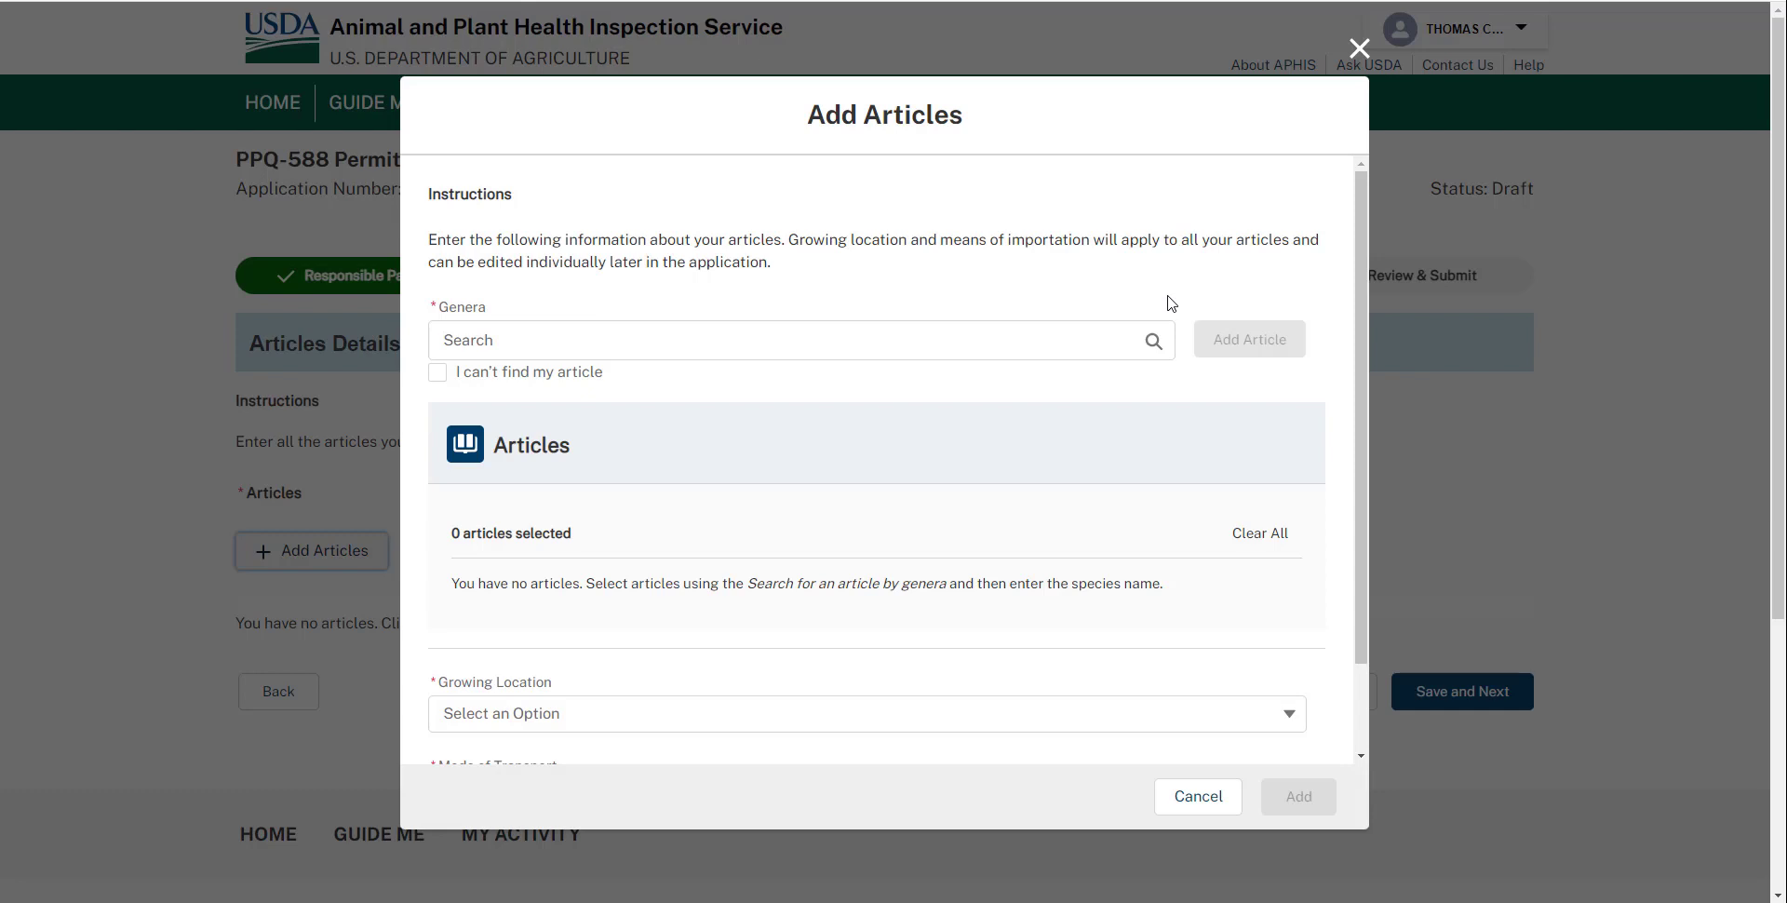
click(1112, 340)
text(Prunus)
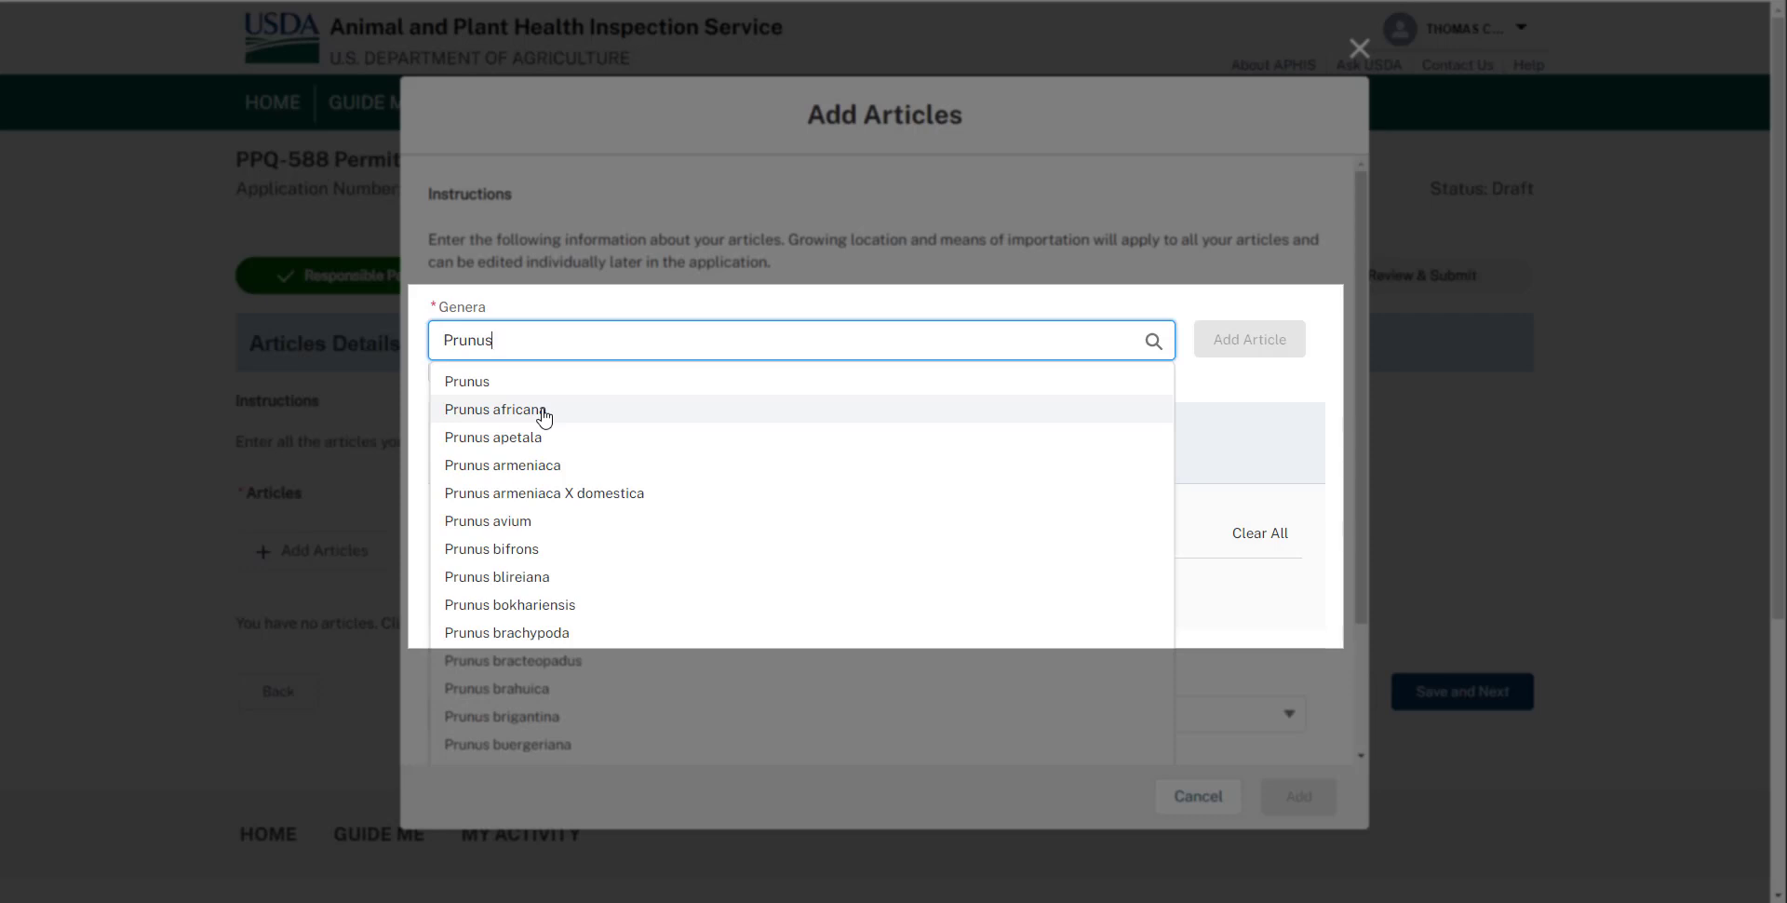
click(545, 419)
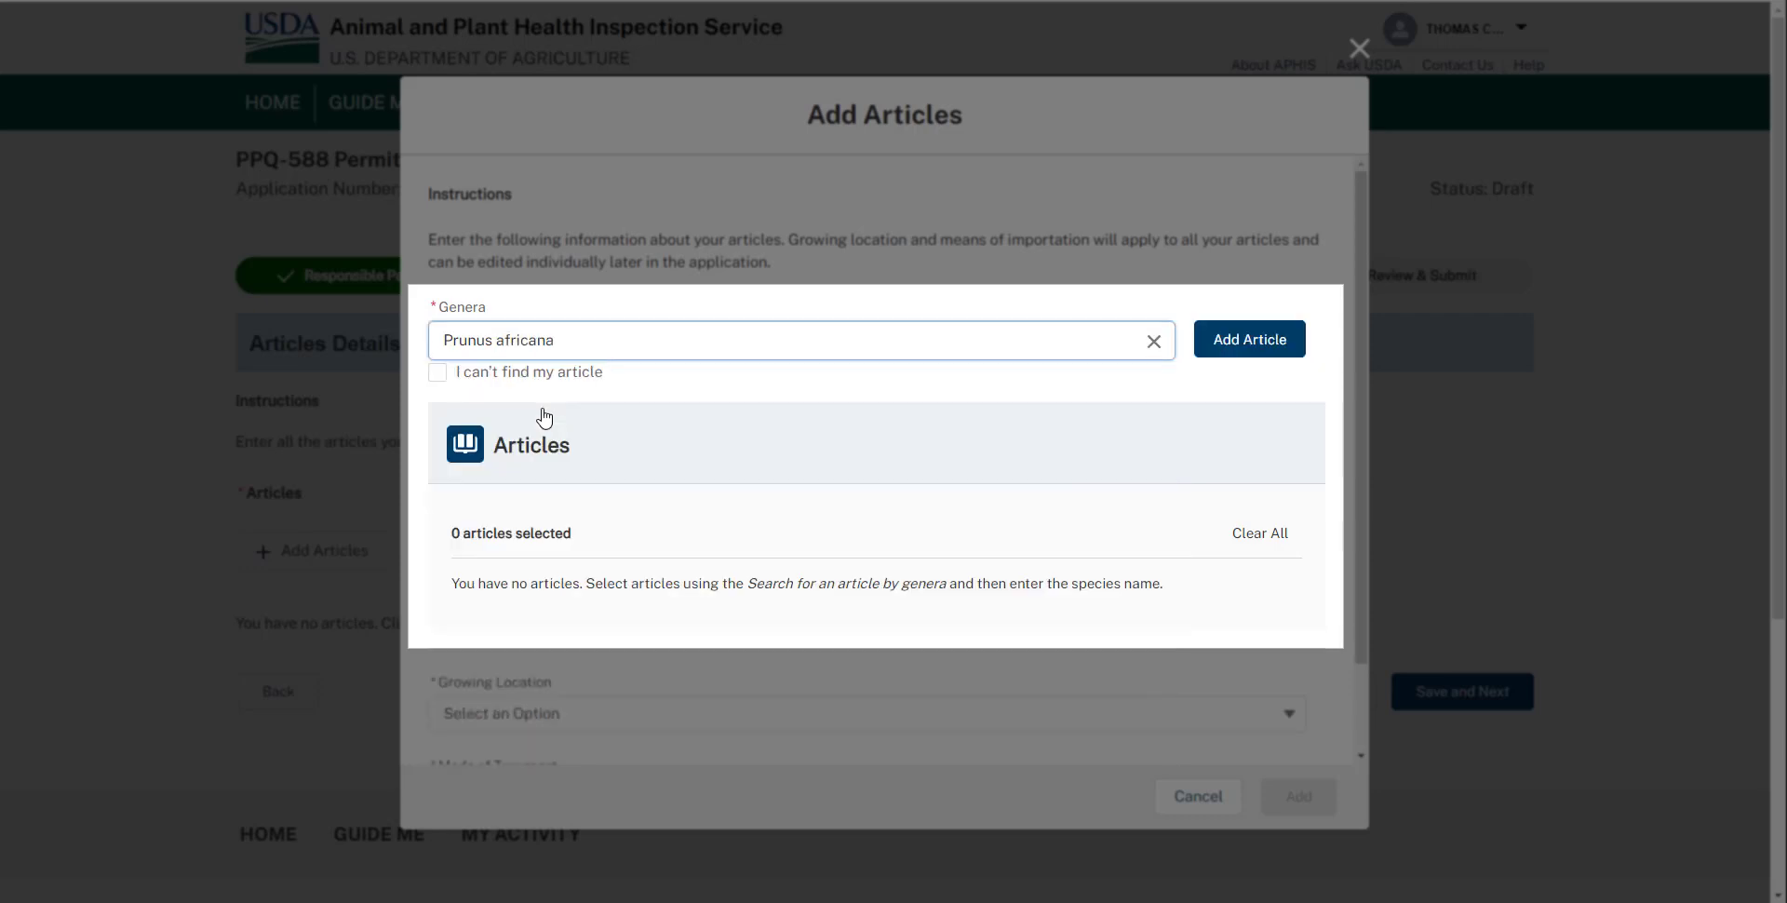
click(1236, 363)
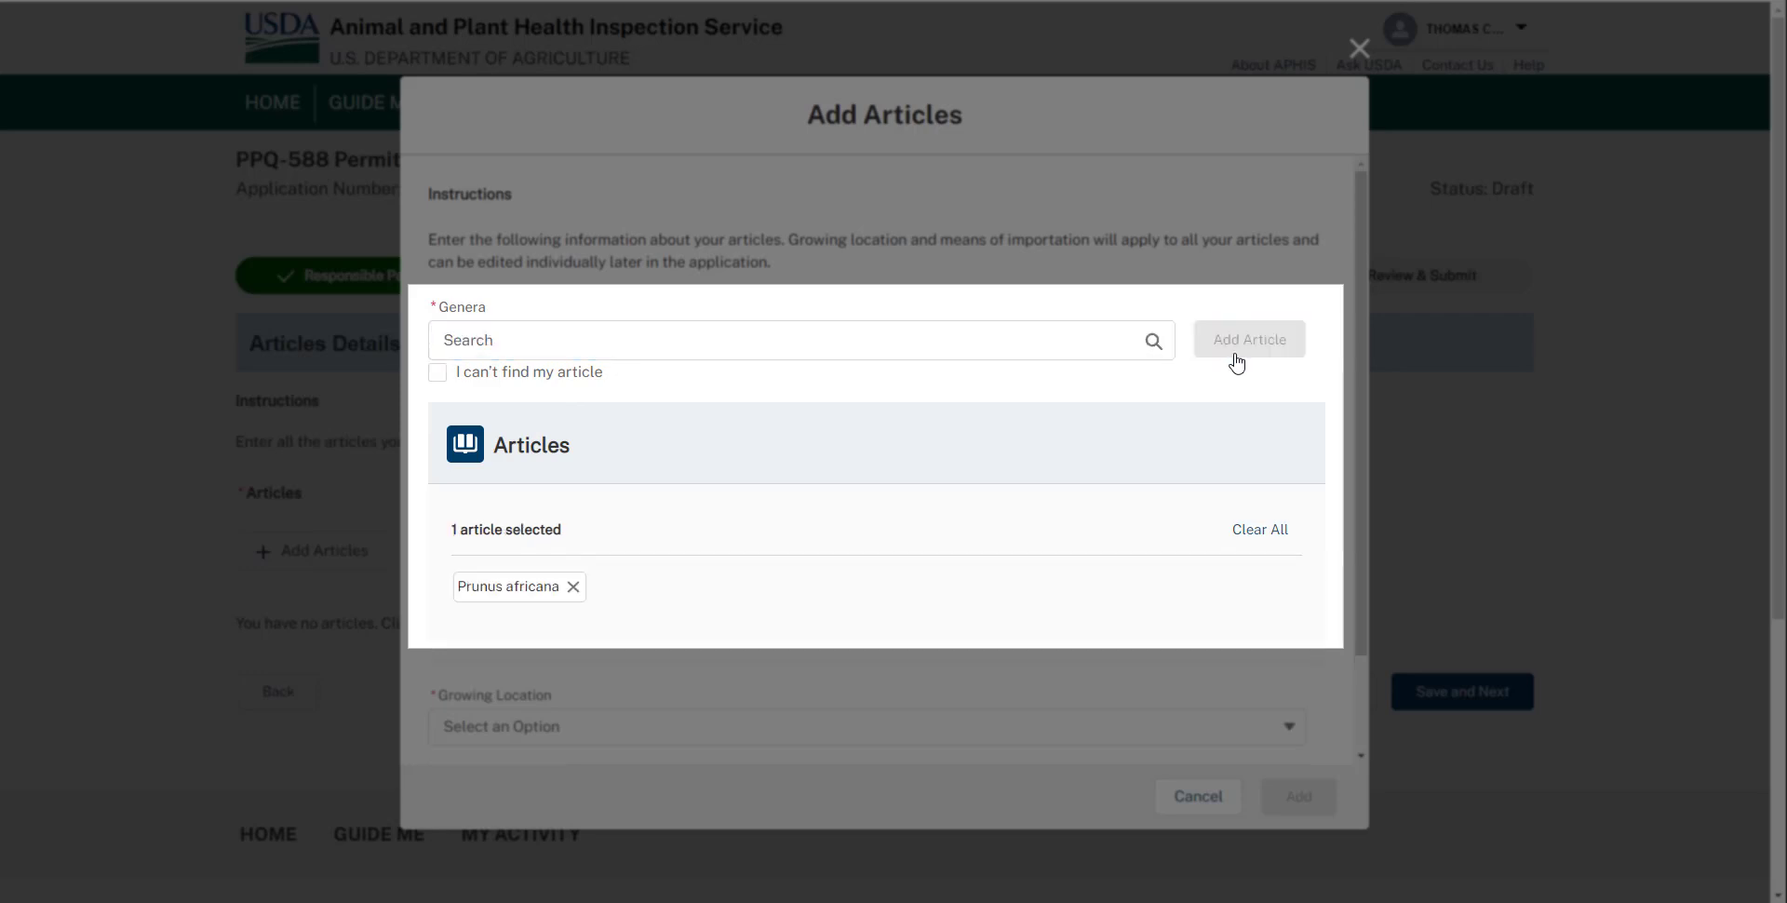
Add the genus Prunus as a second article, marked as a hybrid or unknown species
click(1083, 339)
text(prunus)
click(1062, 388)
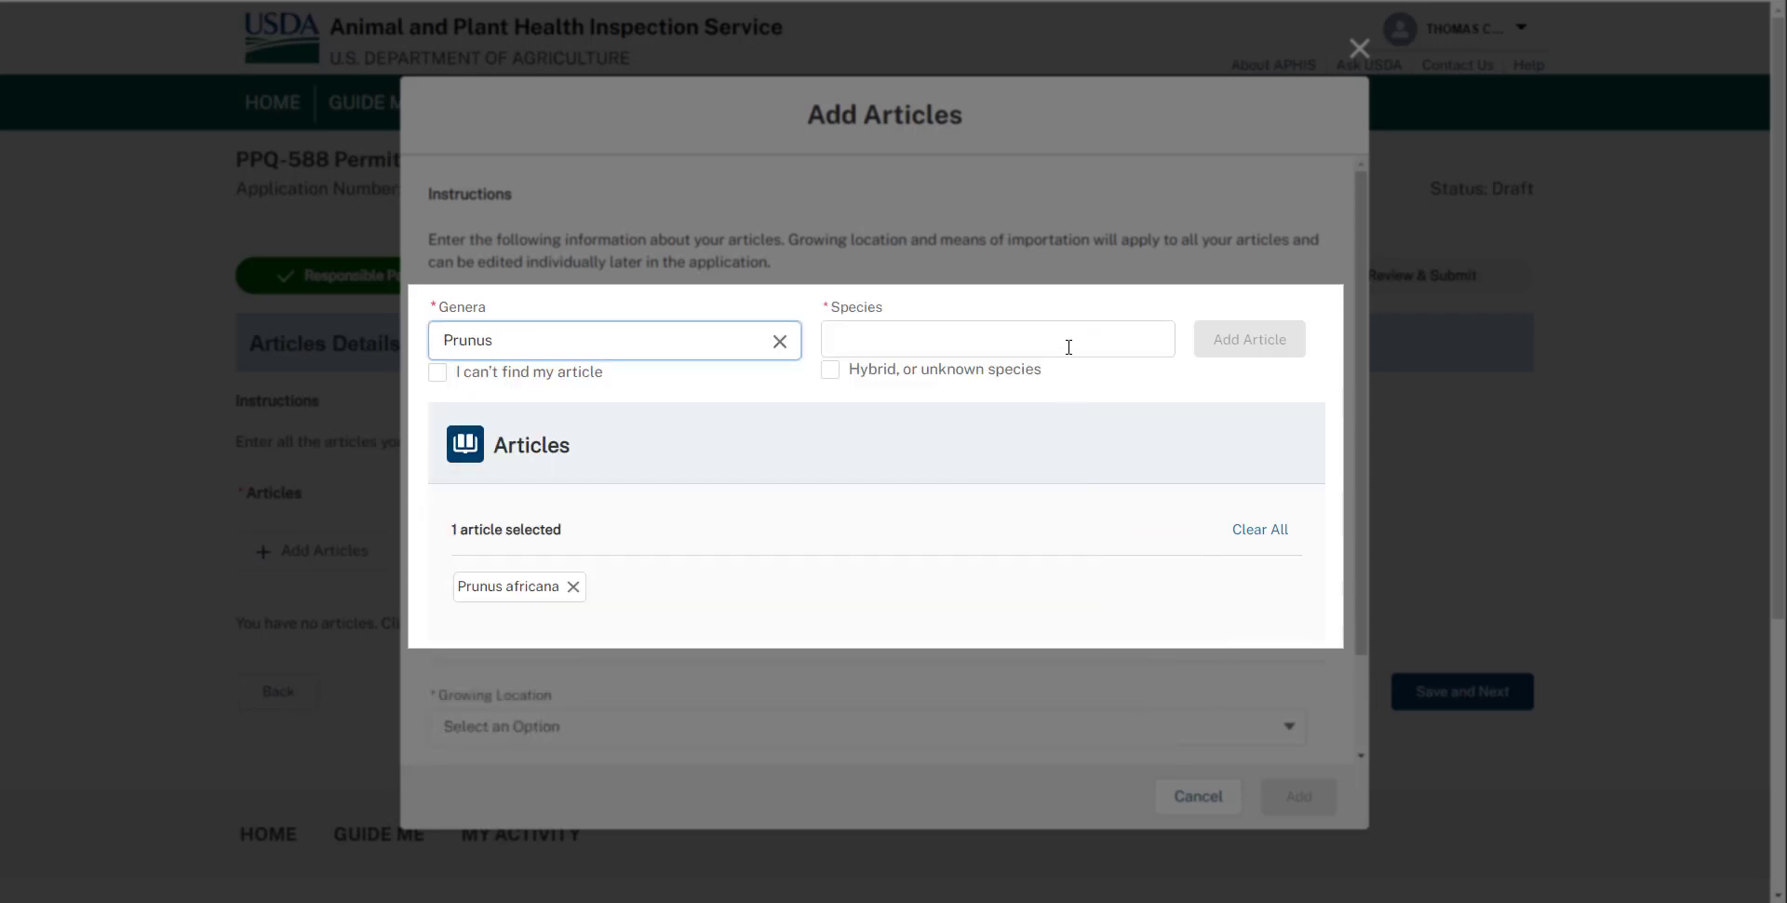
click(1067, 345)
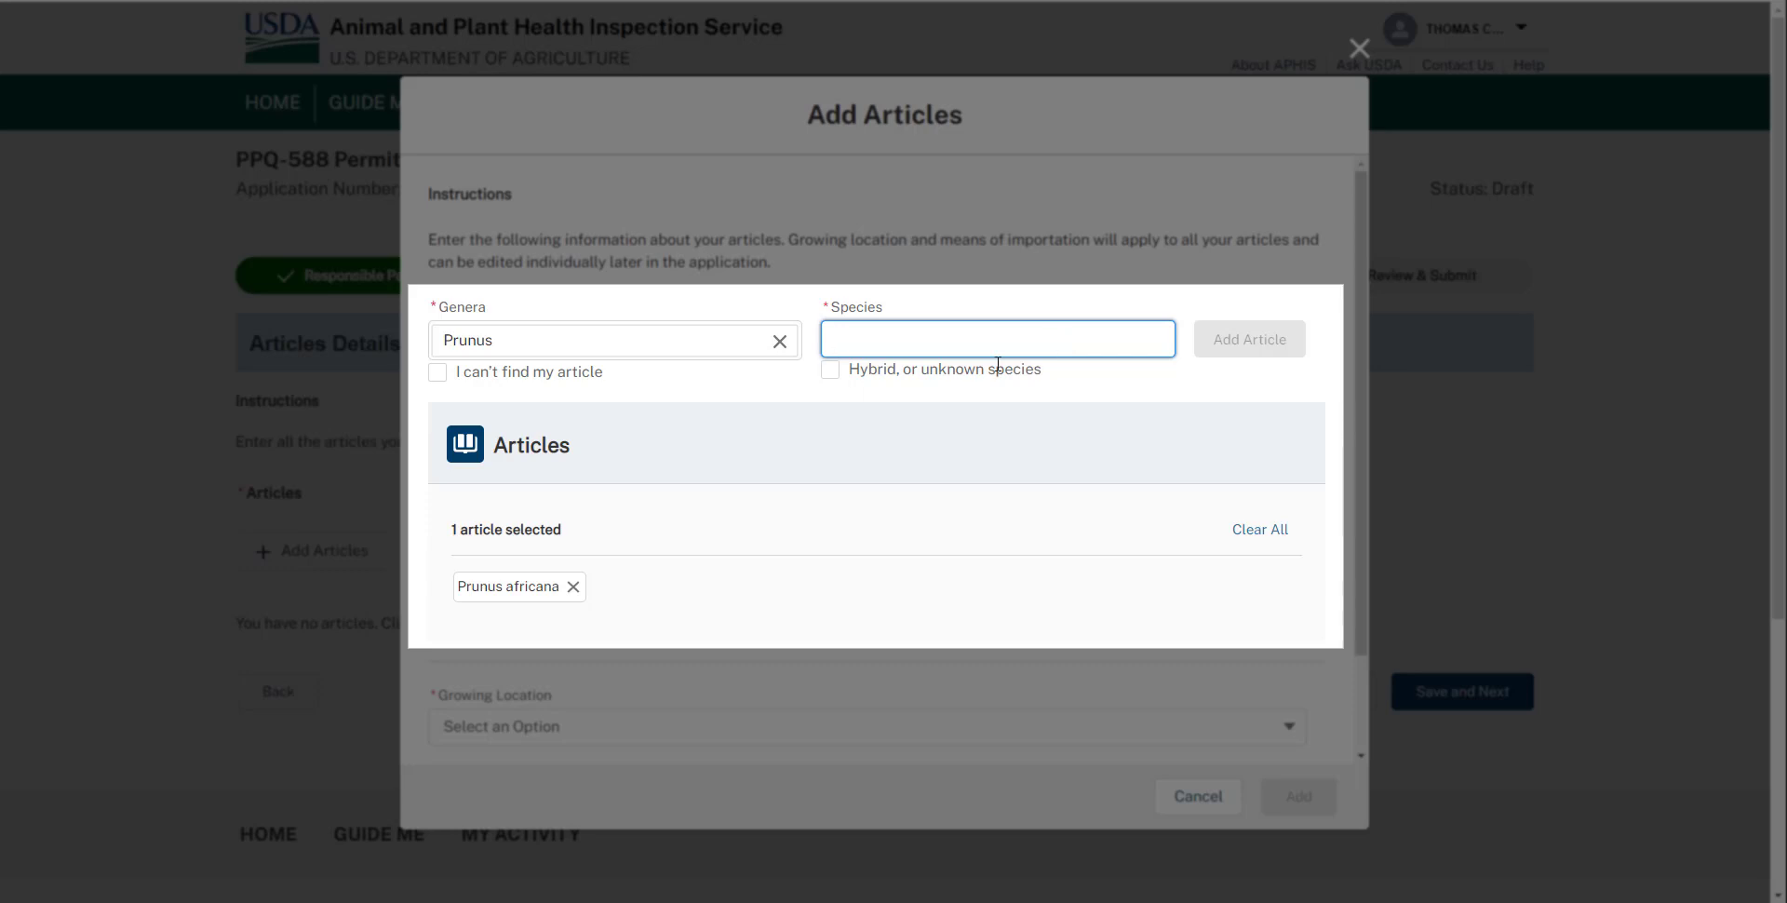
click(890, 380)
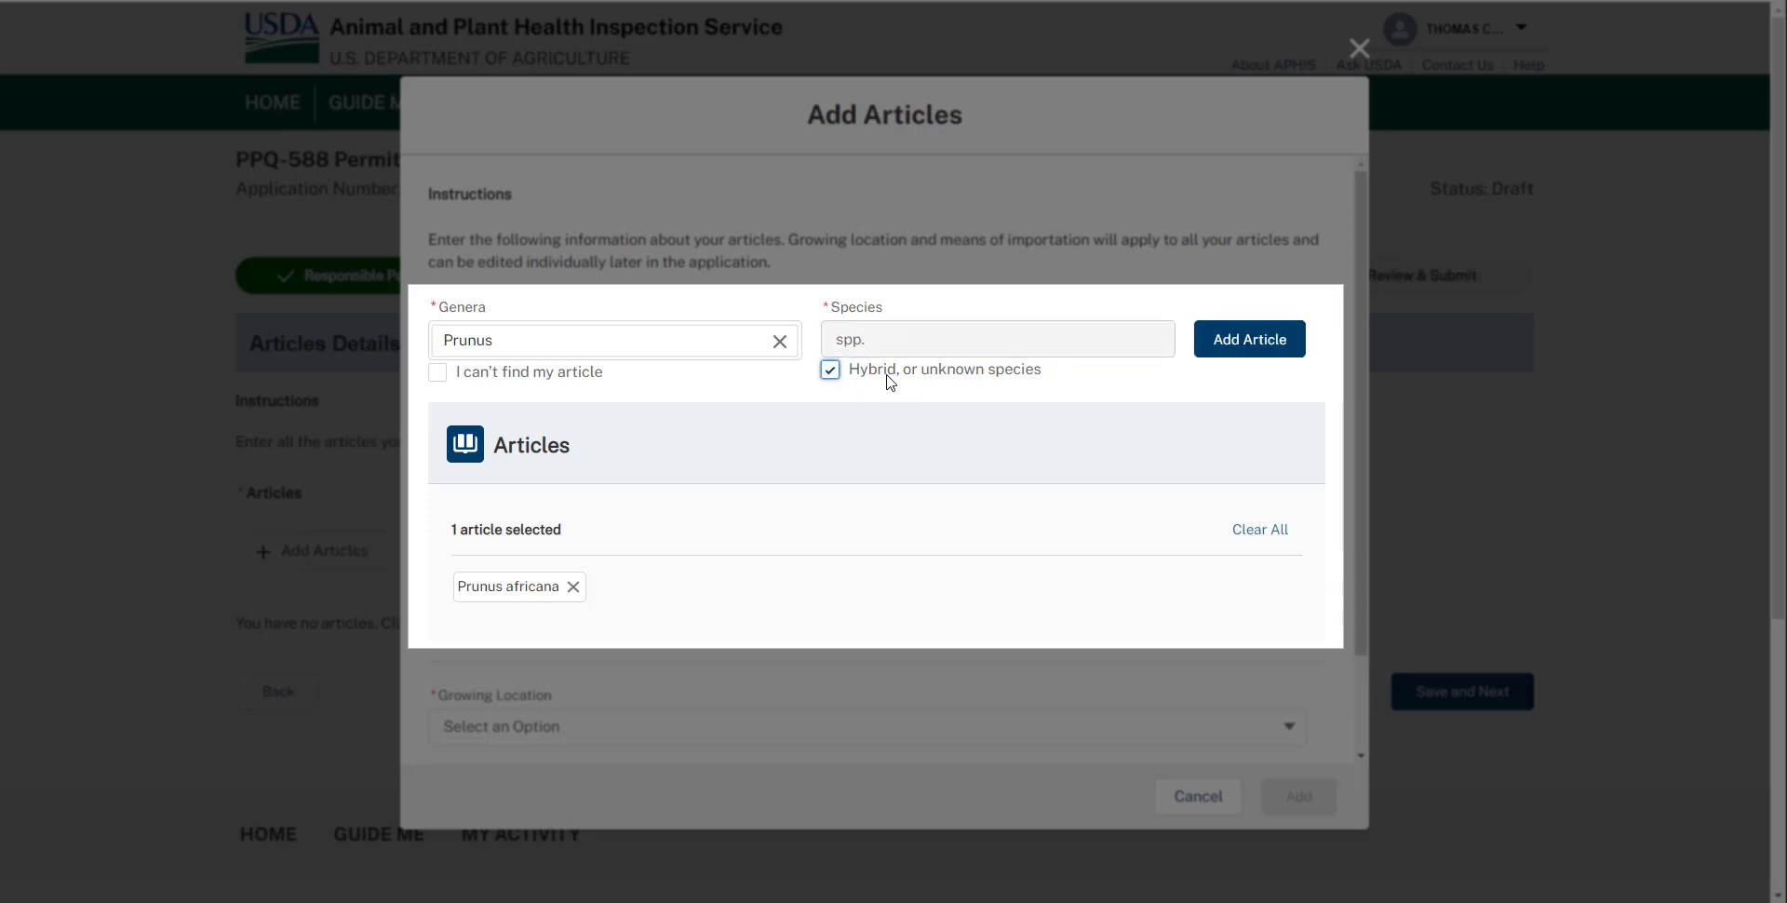
click(1243, 359)
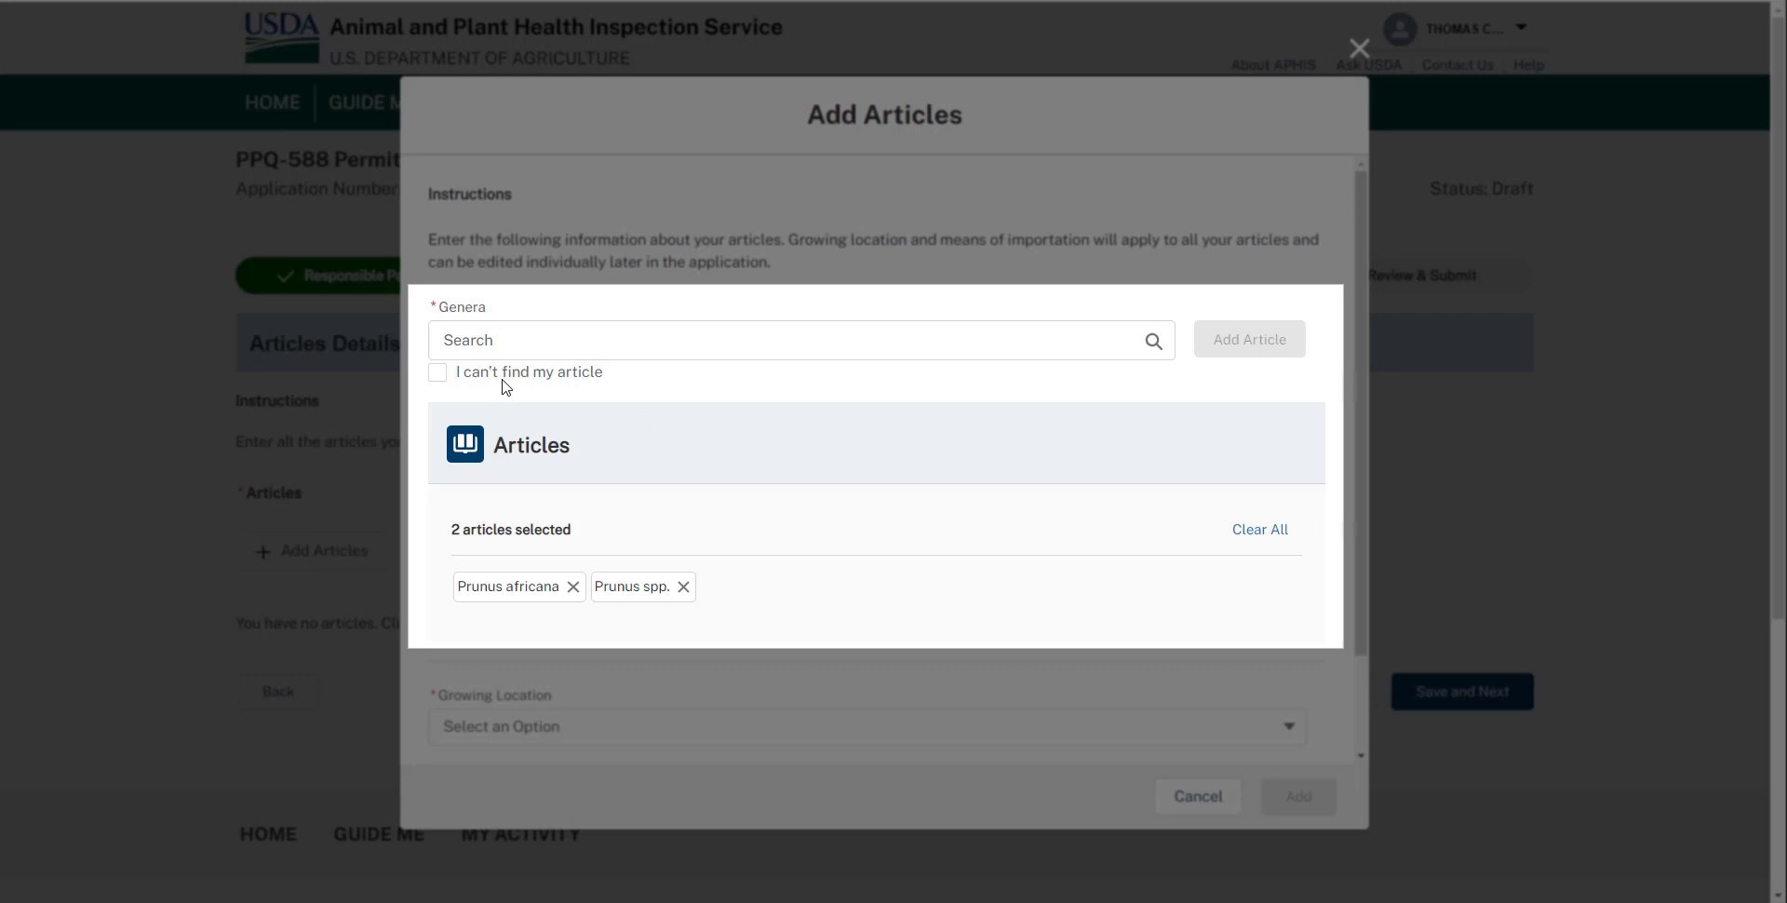
Add an article that cannot be found in the genera search, with the scientific name "Example"
click(437, 374)
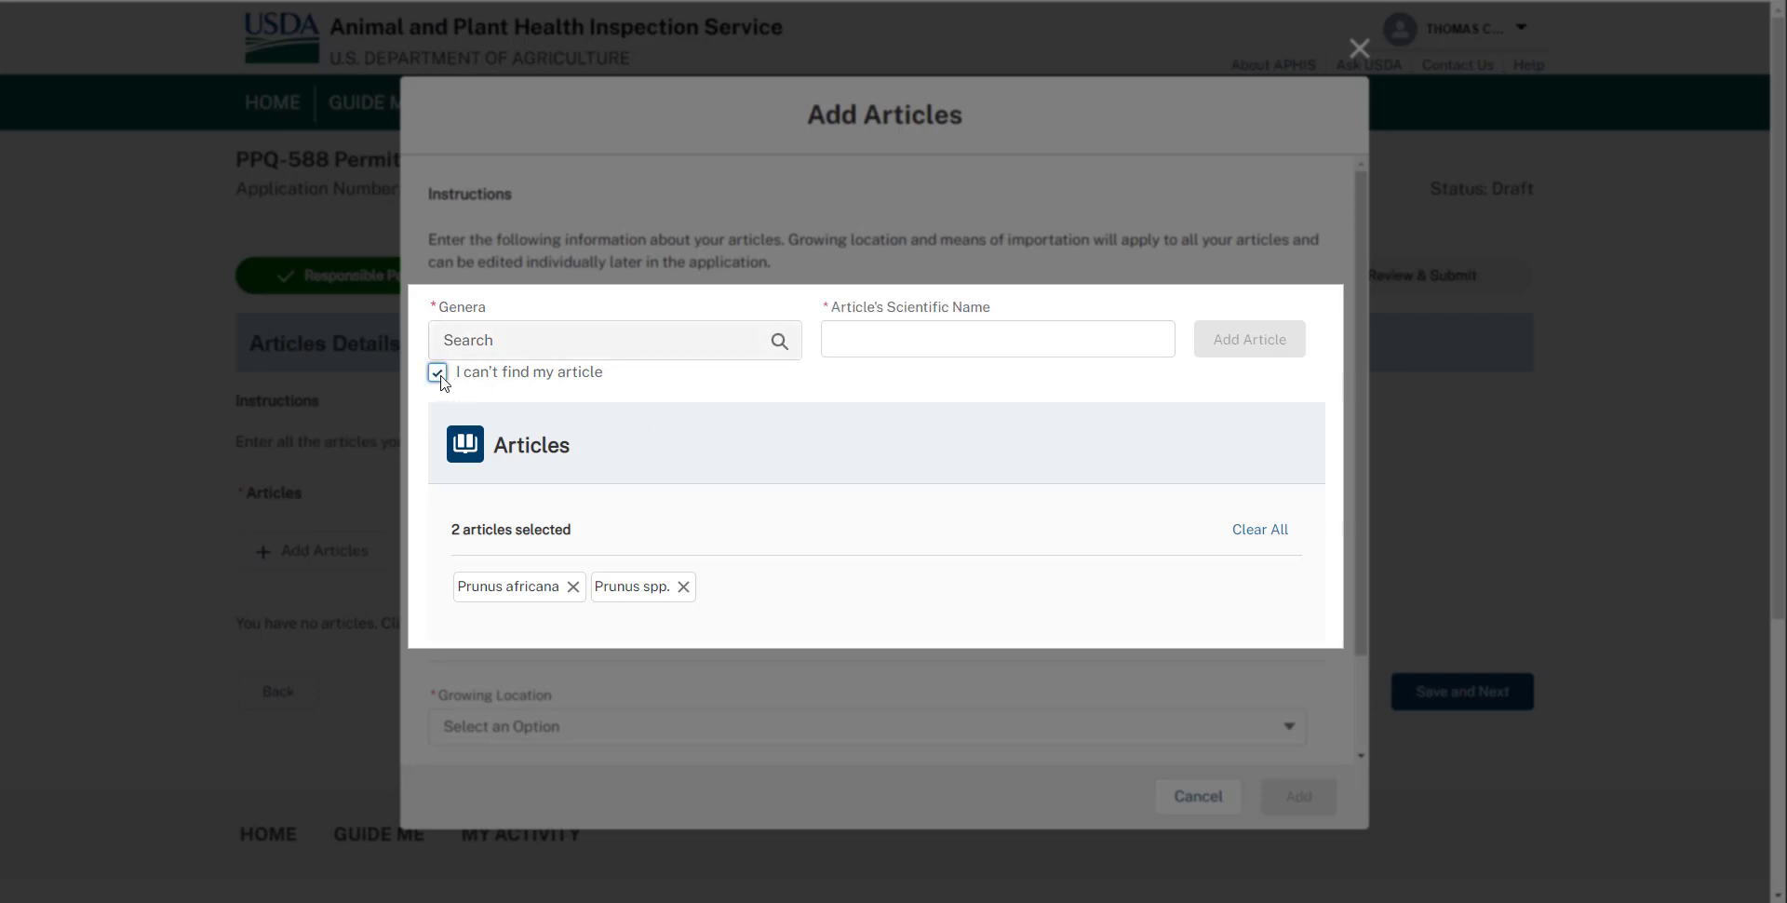
click(873, 347)
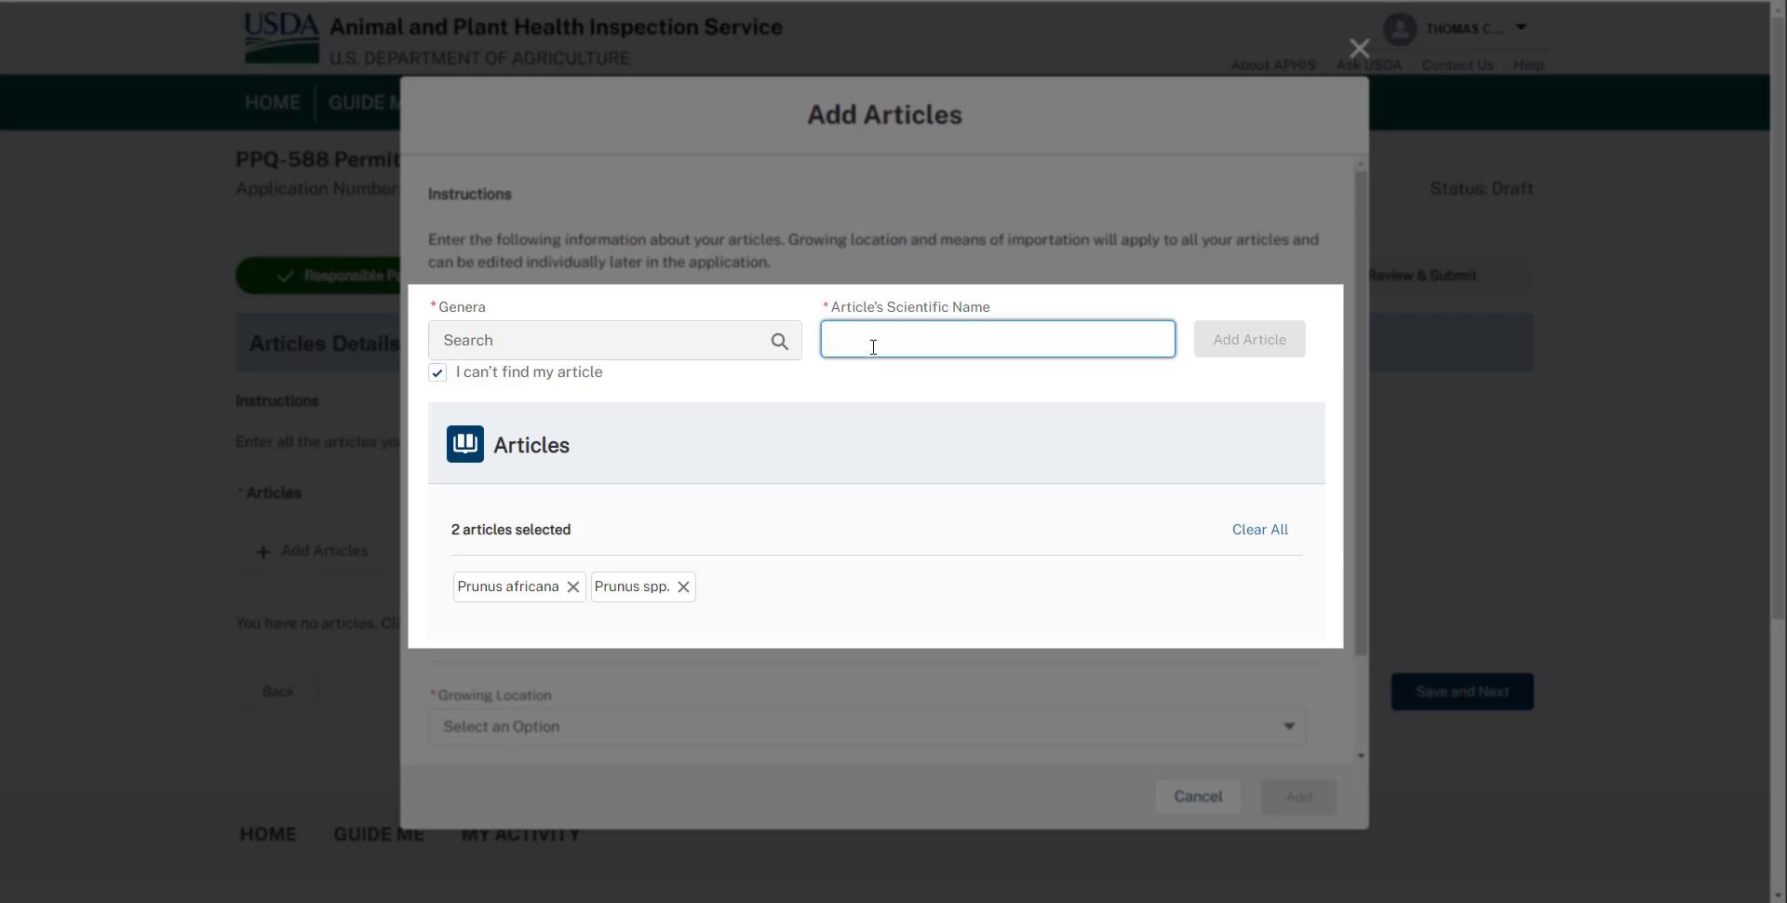
text(Example)
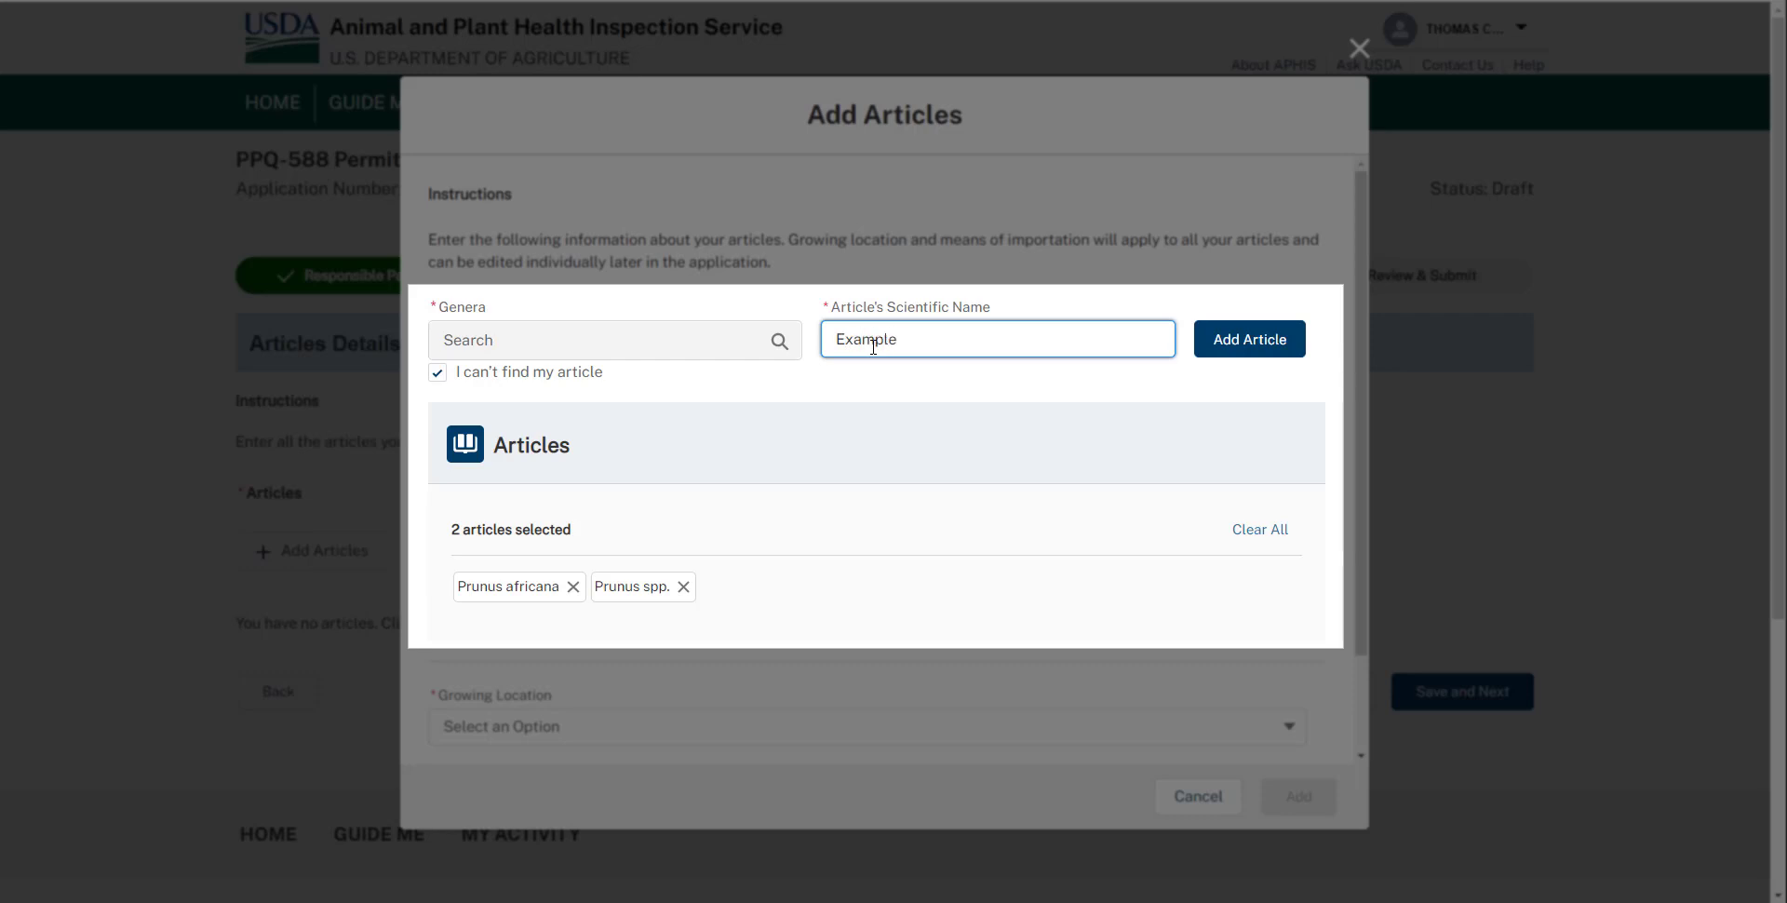
click(1223, 356)
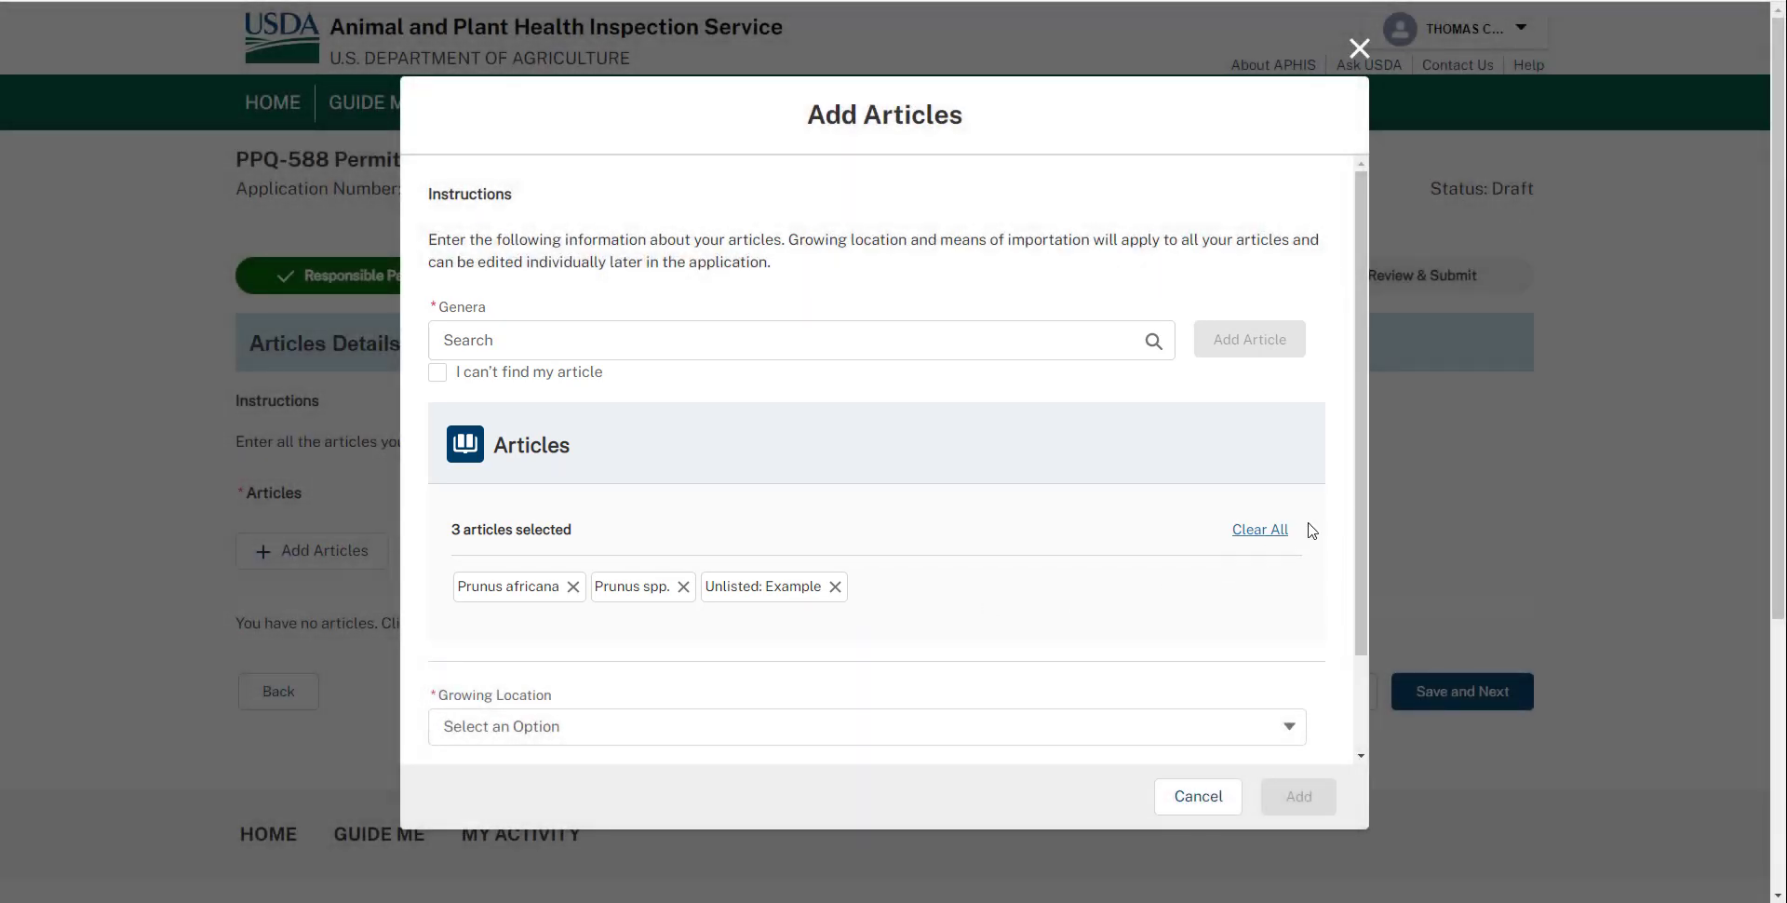
Set the growing location of the articles to Exterior screen house
drag(1364, 490, 1364, 582)
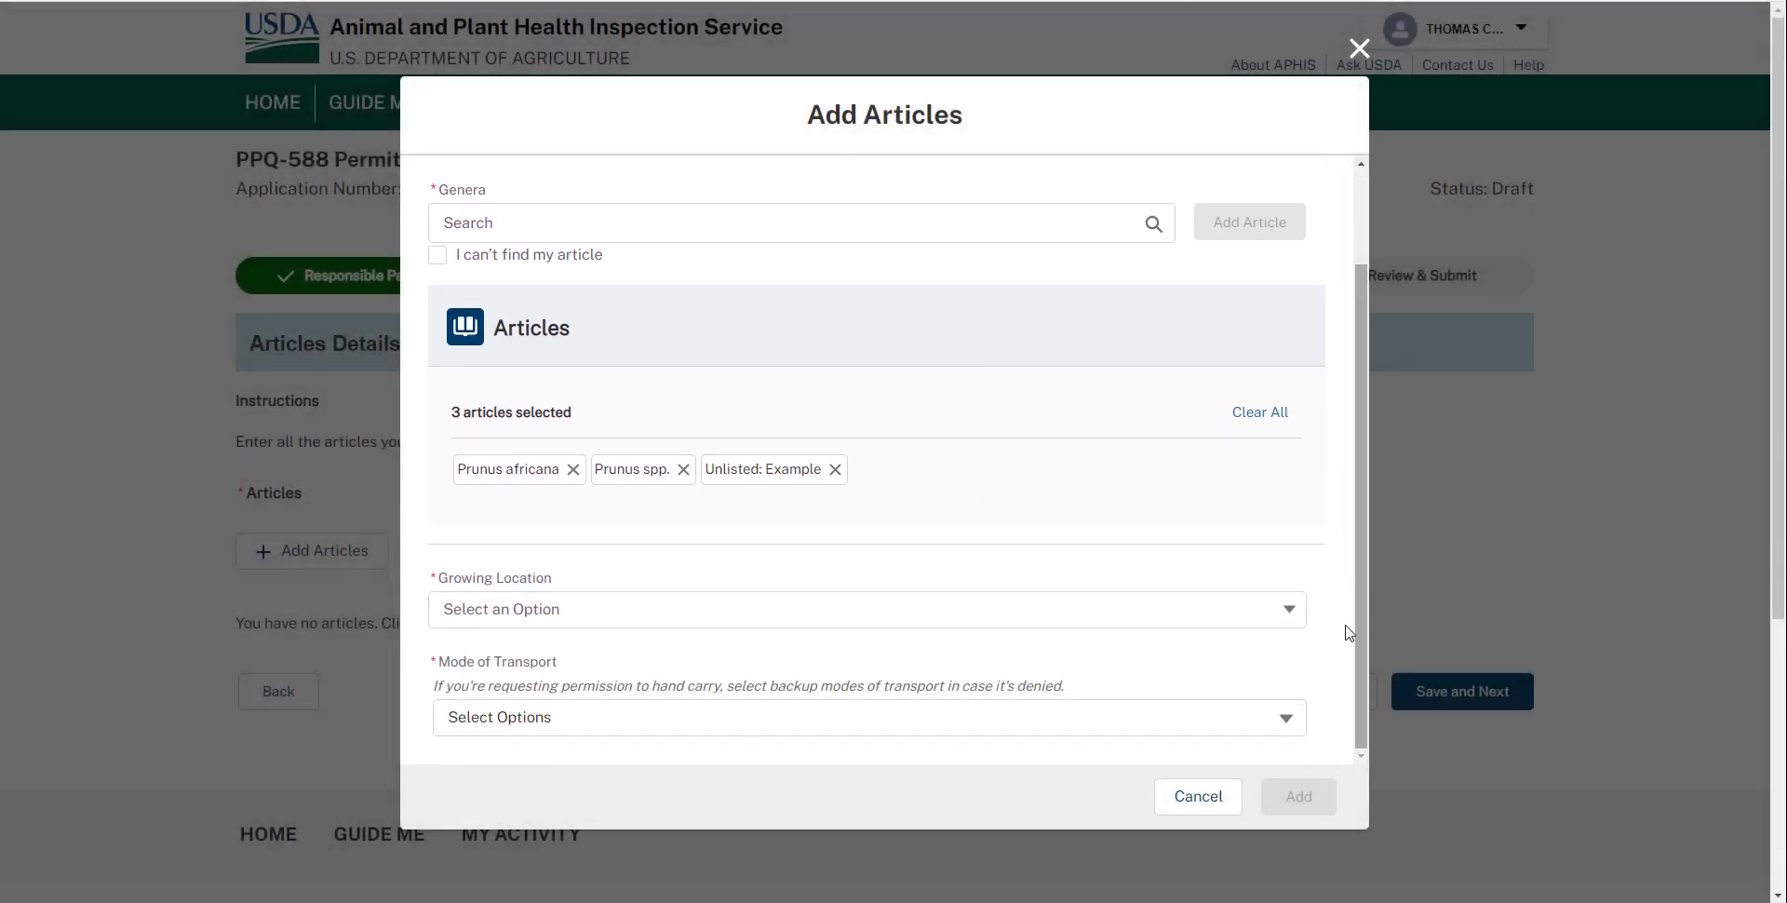
click(680, 617)
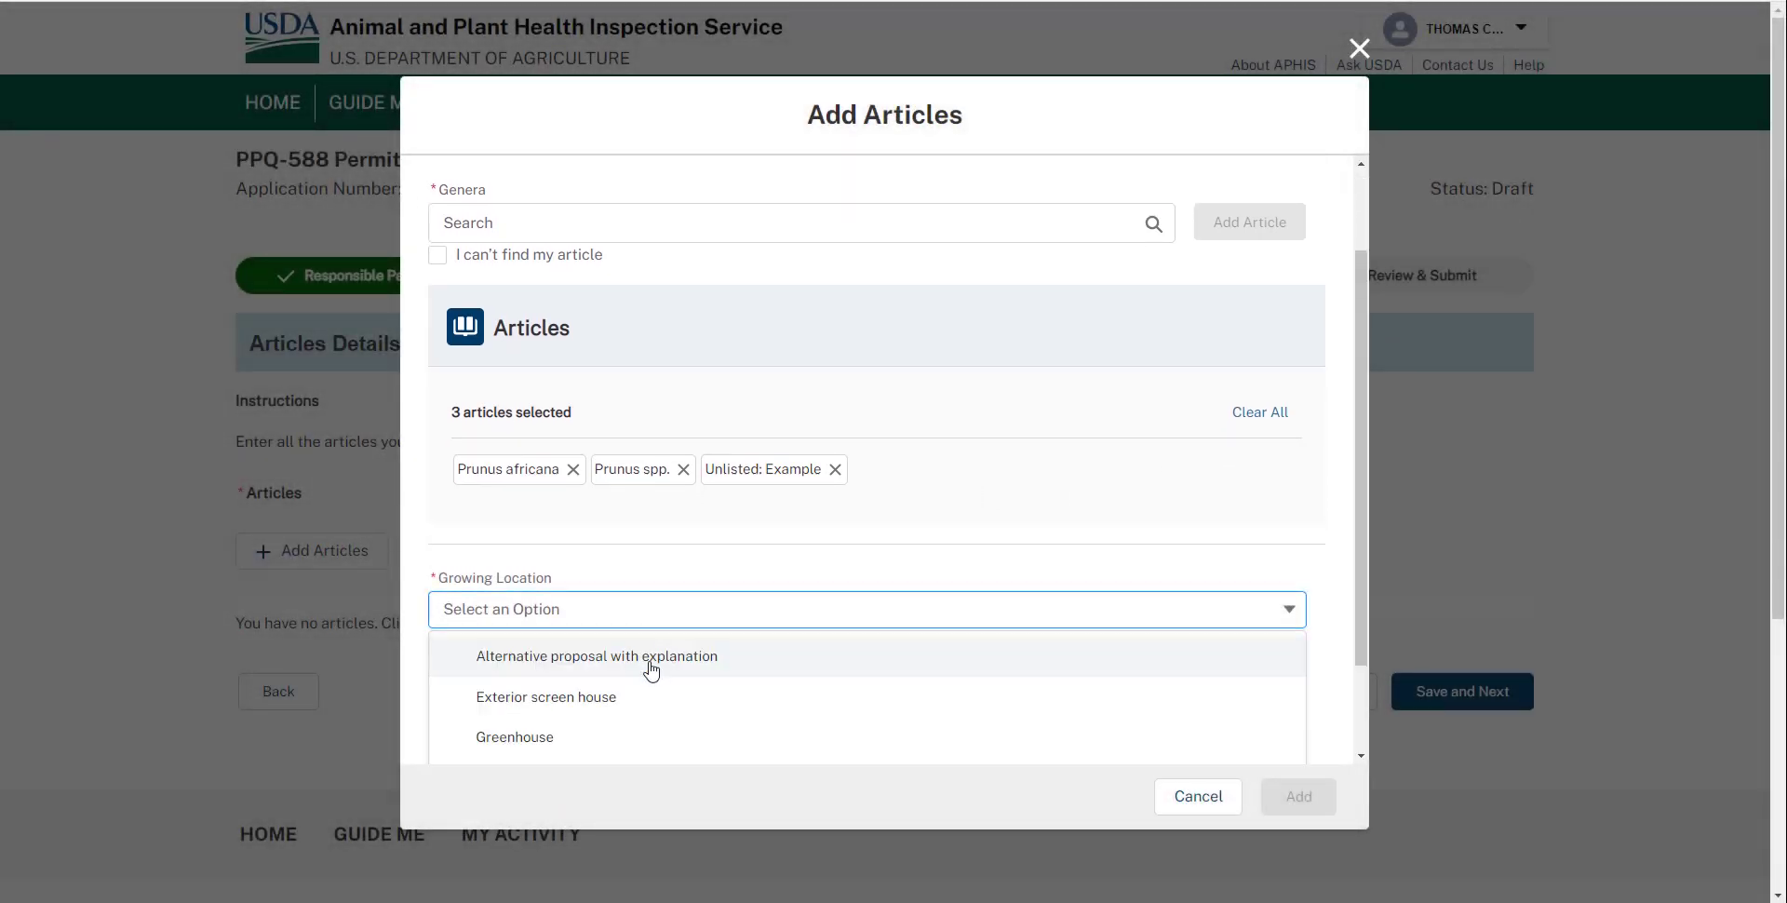
click(651, 665)
click(649, 616)
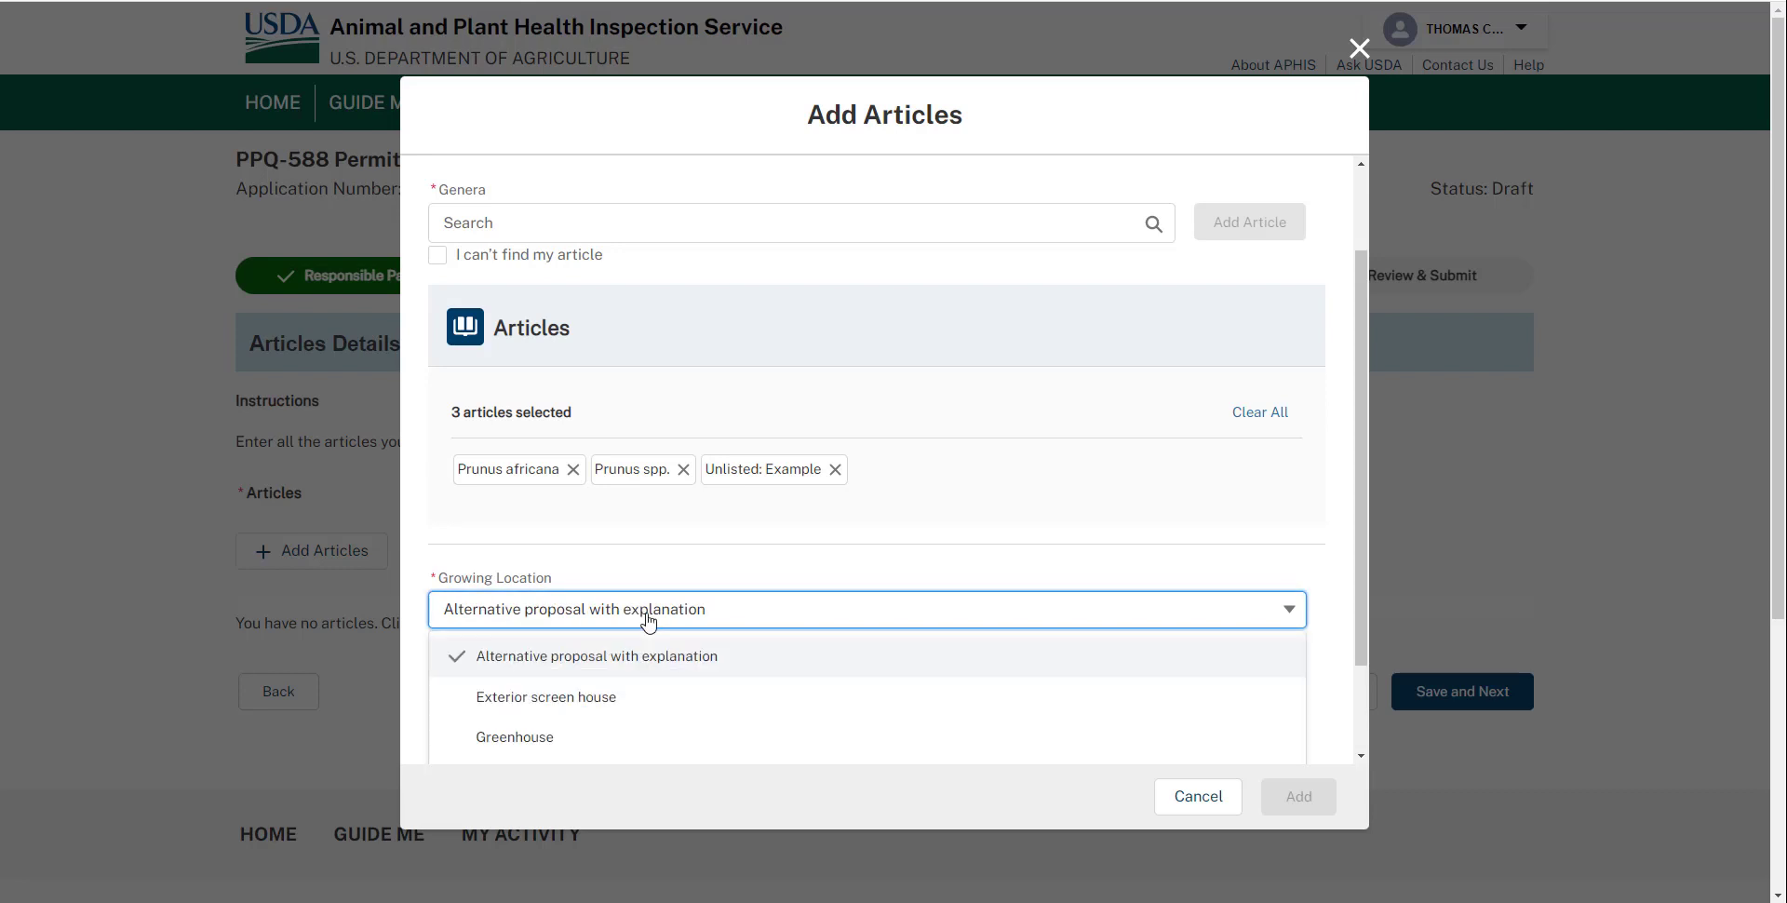
click(624, 697)
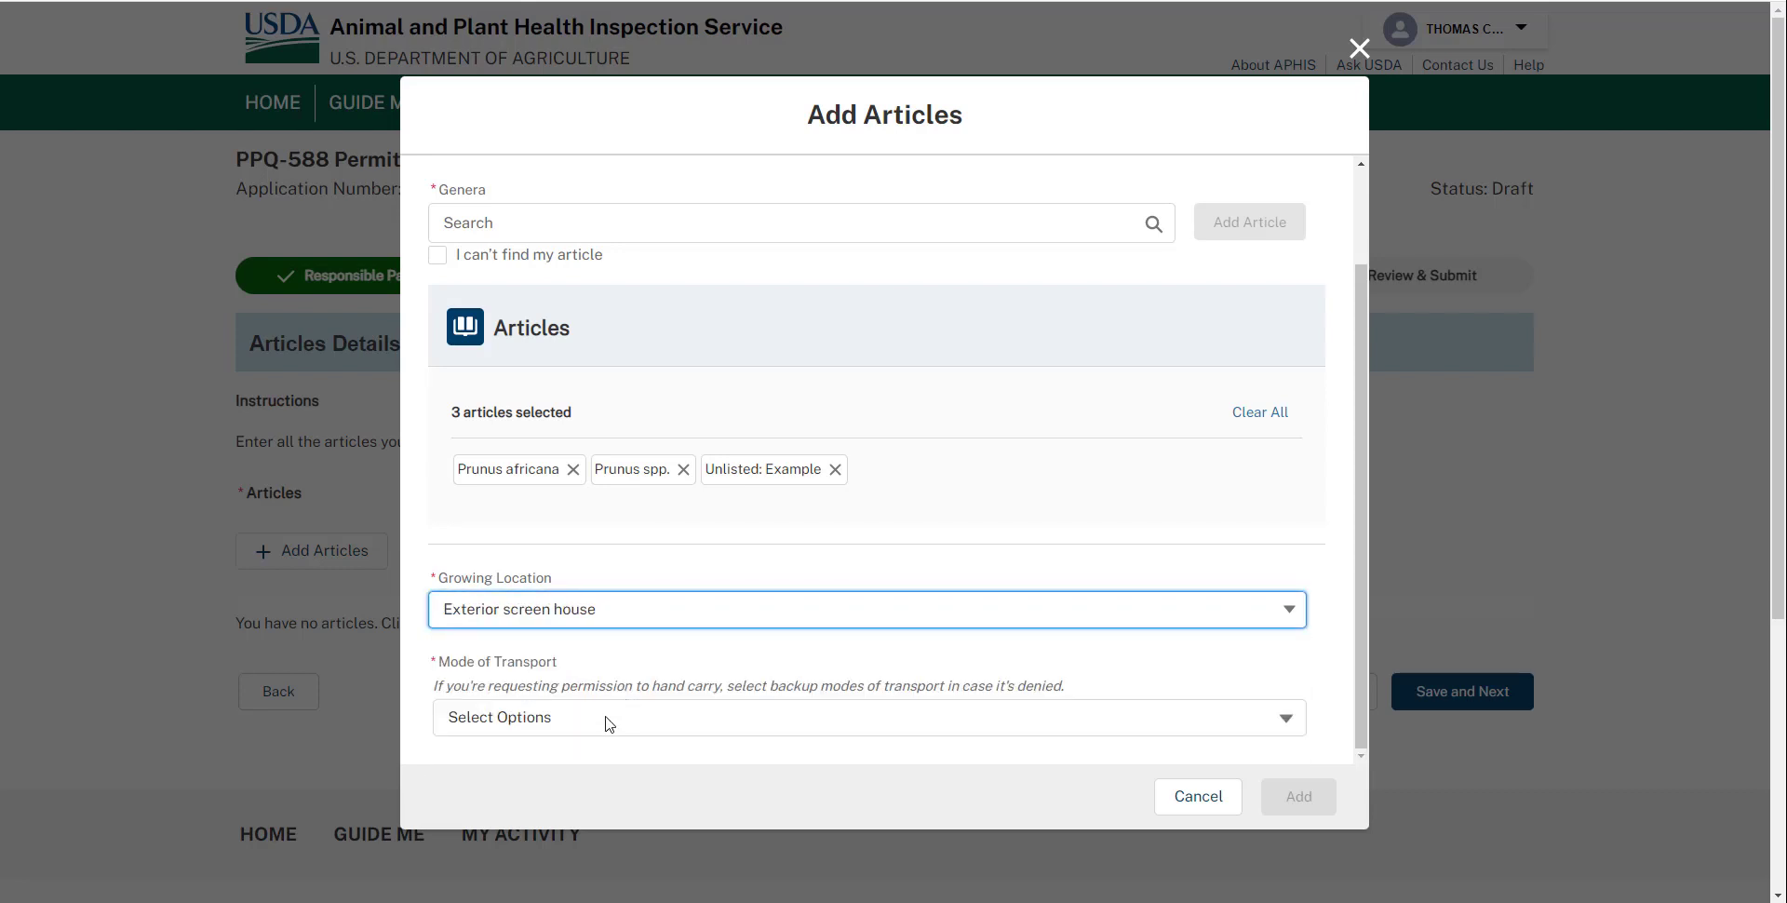
Choose Express delivery and Air mail as the modes of transport and add the three selected articles to the application
click(609, 721)
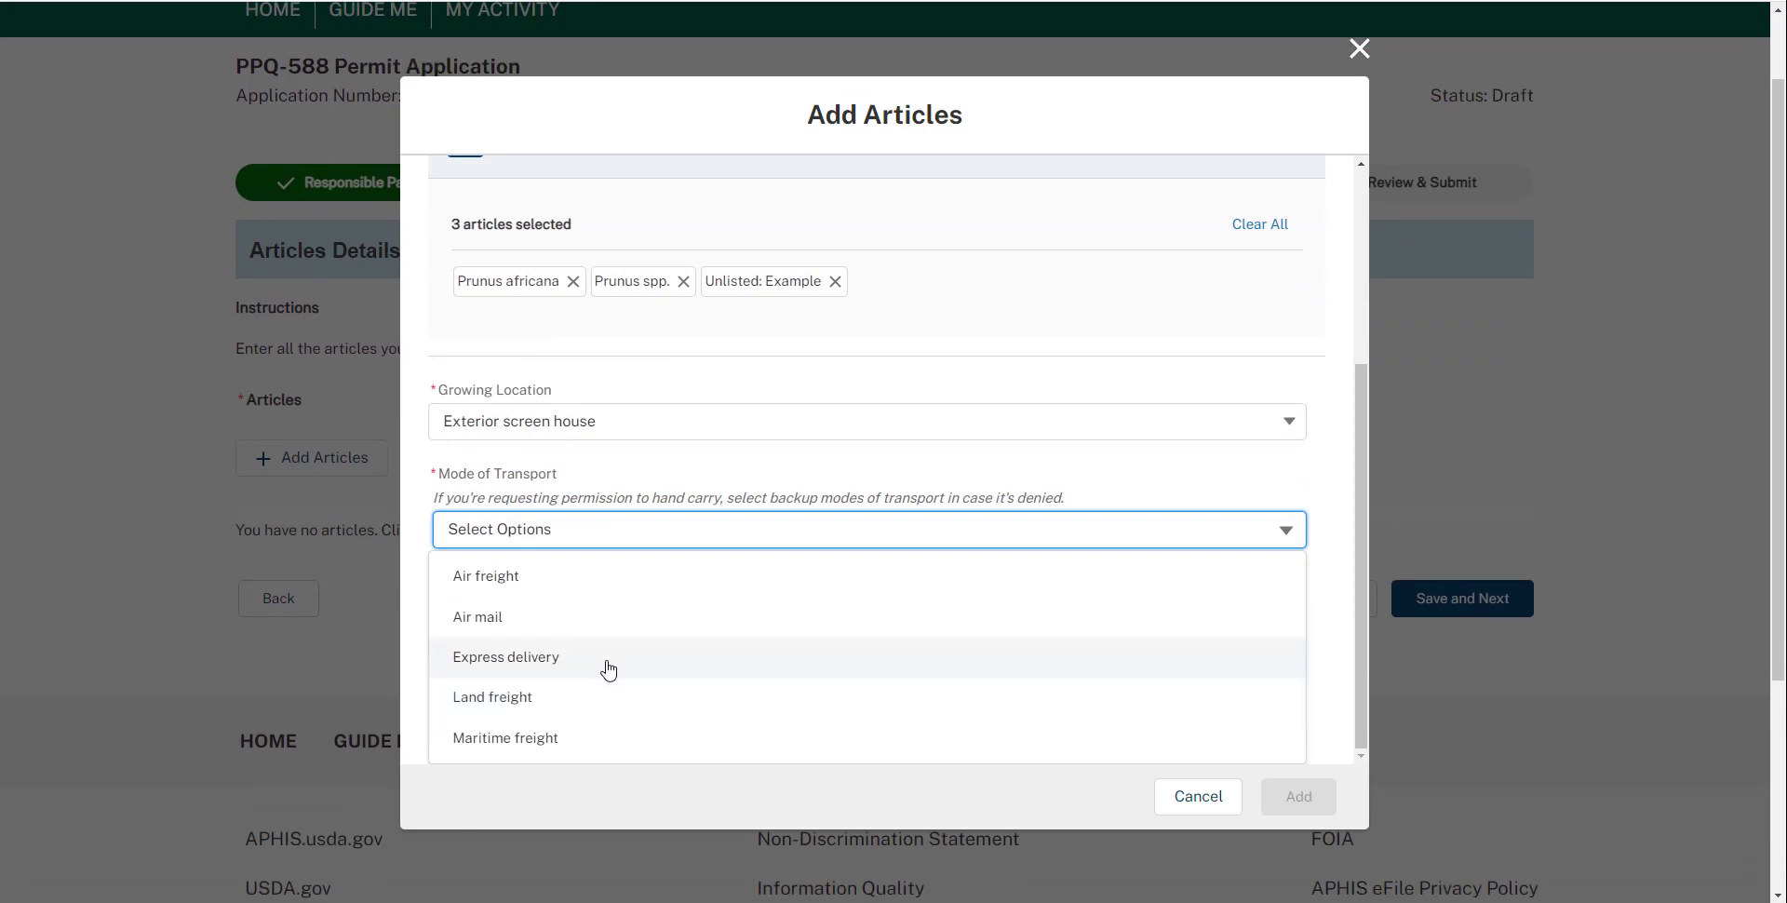
click(607, 662)
click(604, 624)
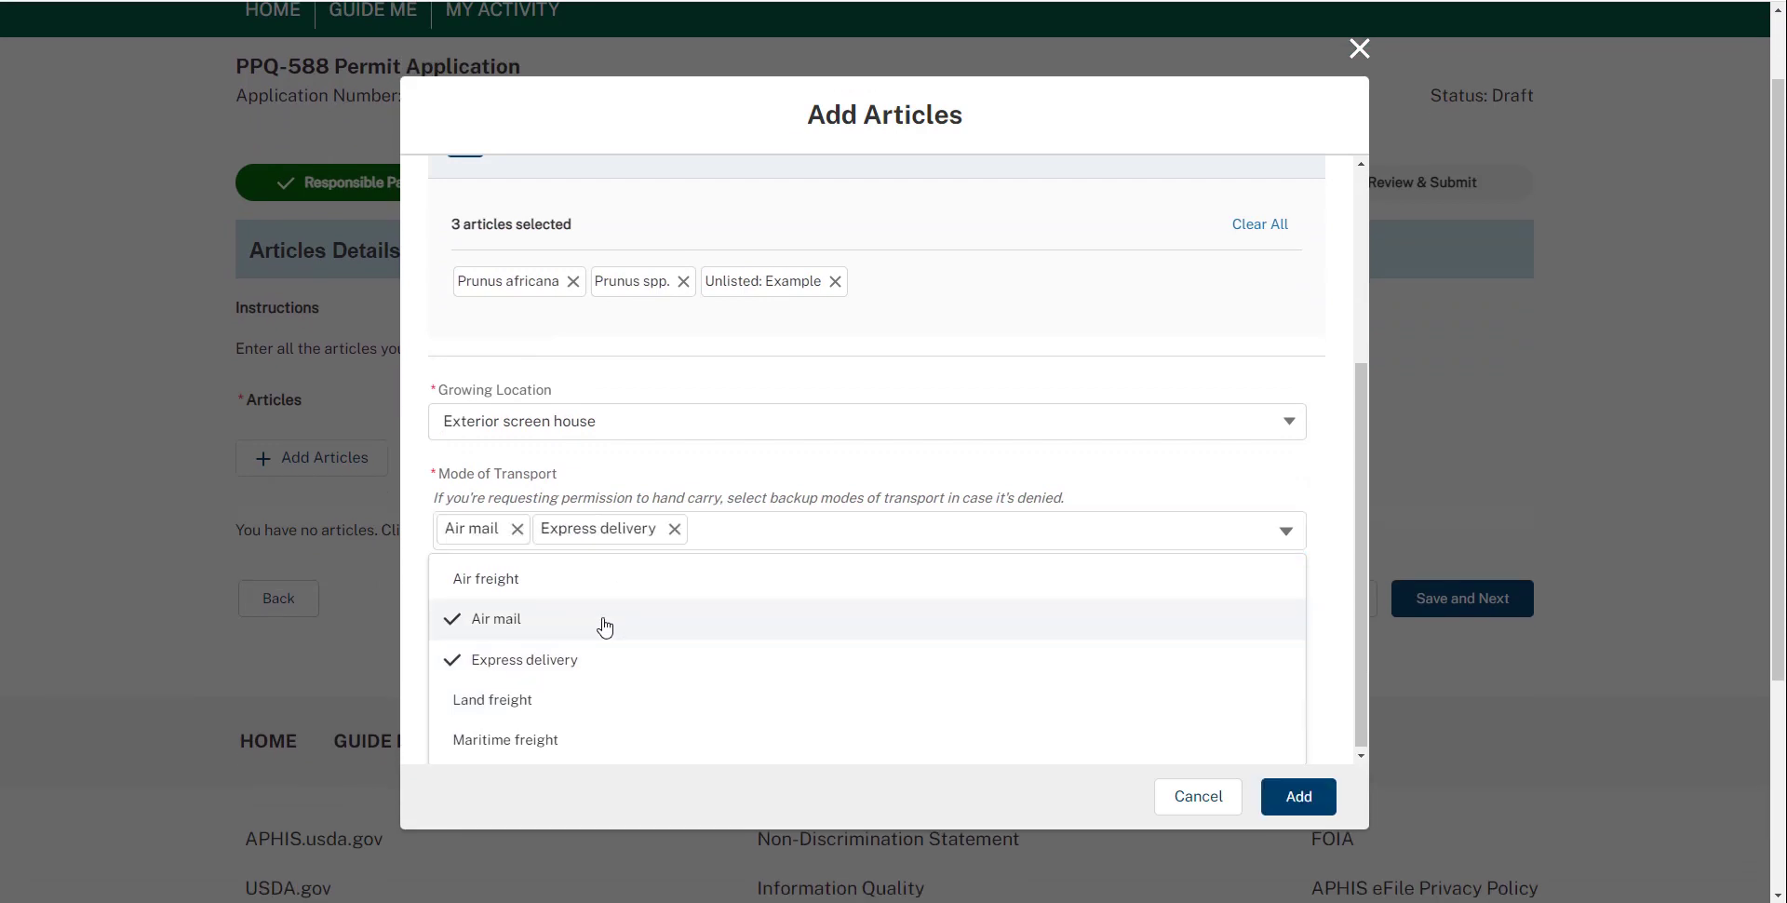
click(1338, 694)
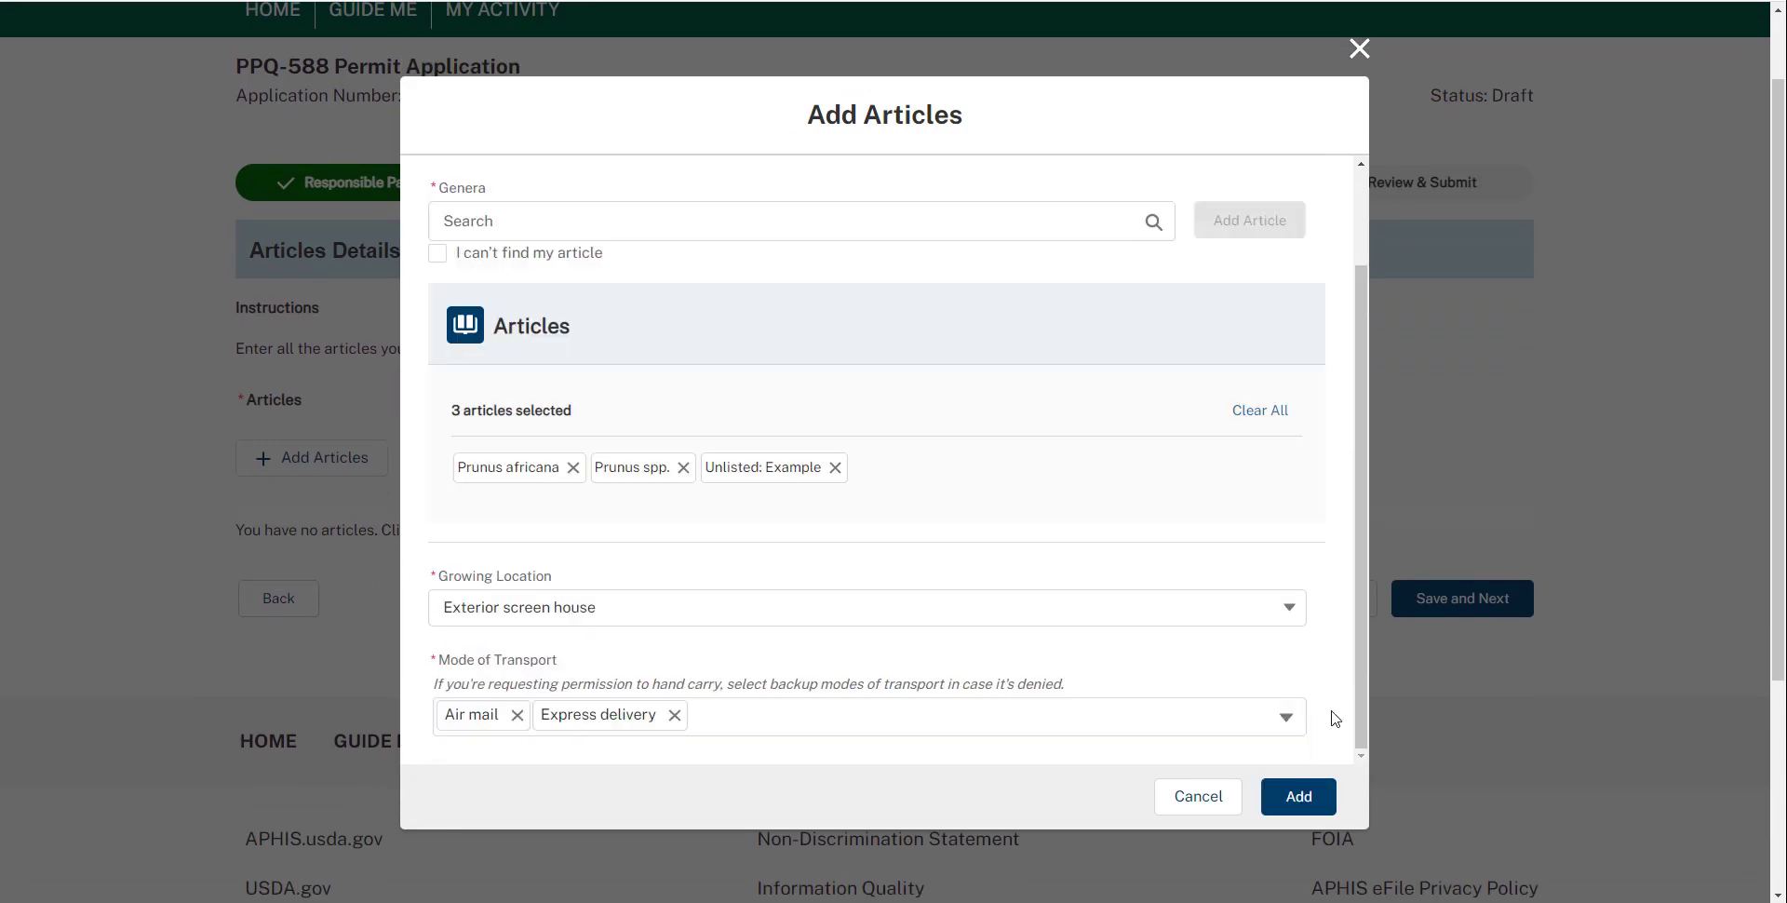
click(1326, 802)
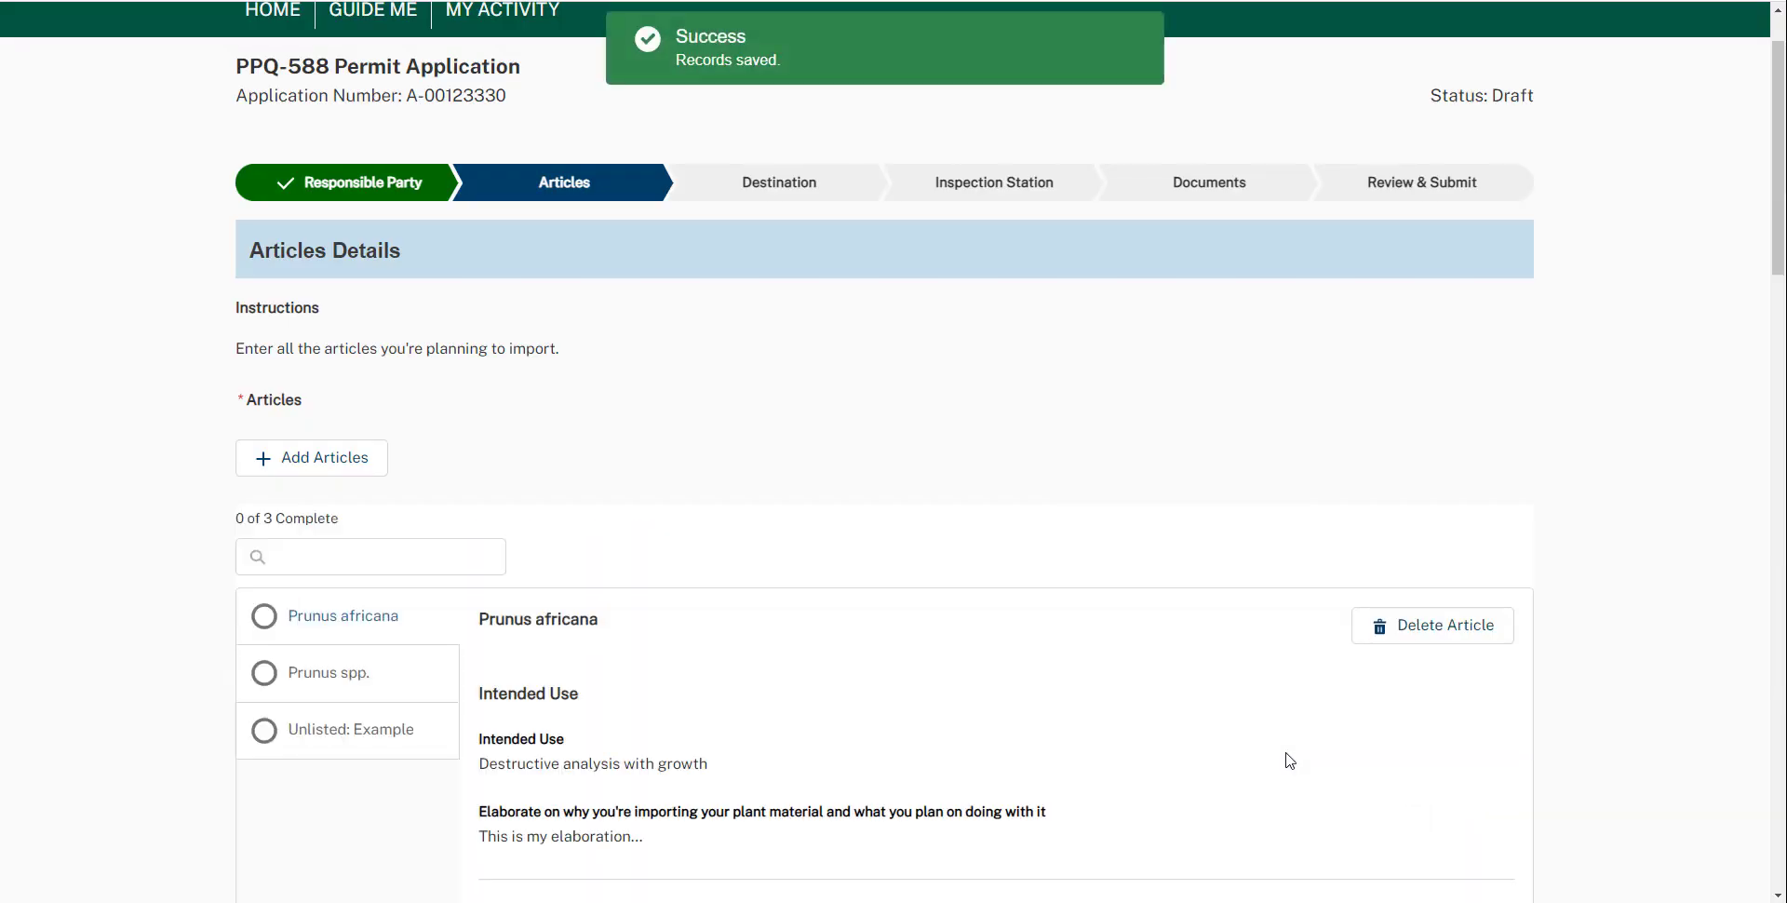
View the details of the Prunus spp. article and return to the Prunus africana article
drag(1777, 270, 1778, 395)
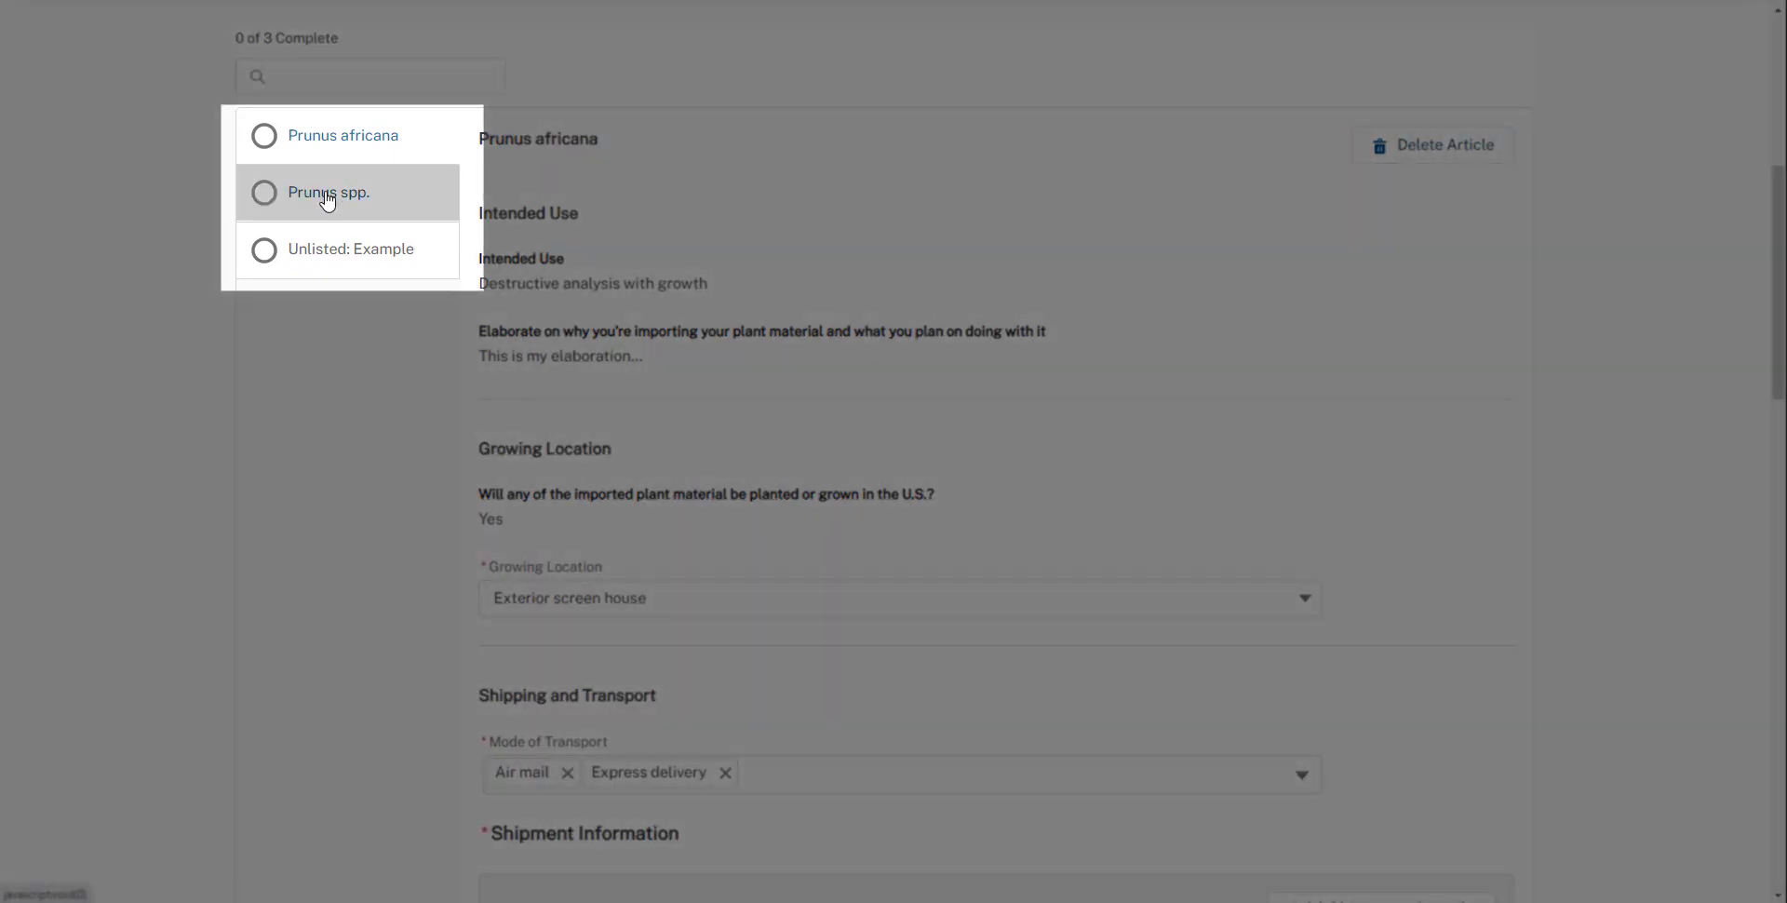
click(327, 199)
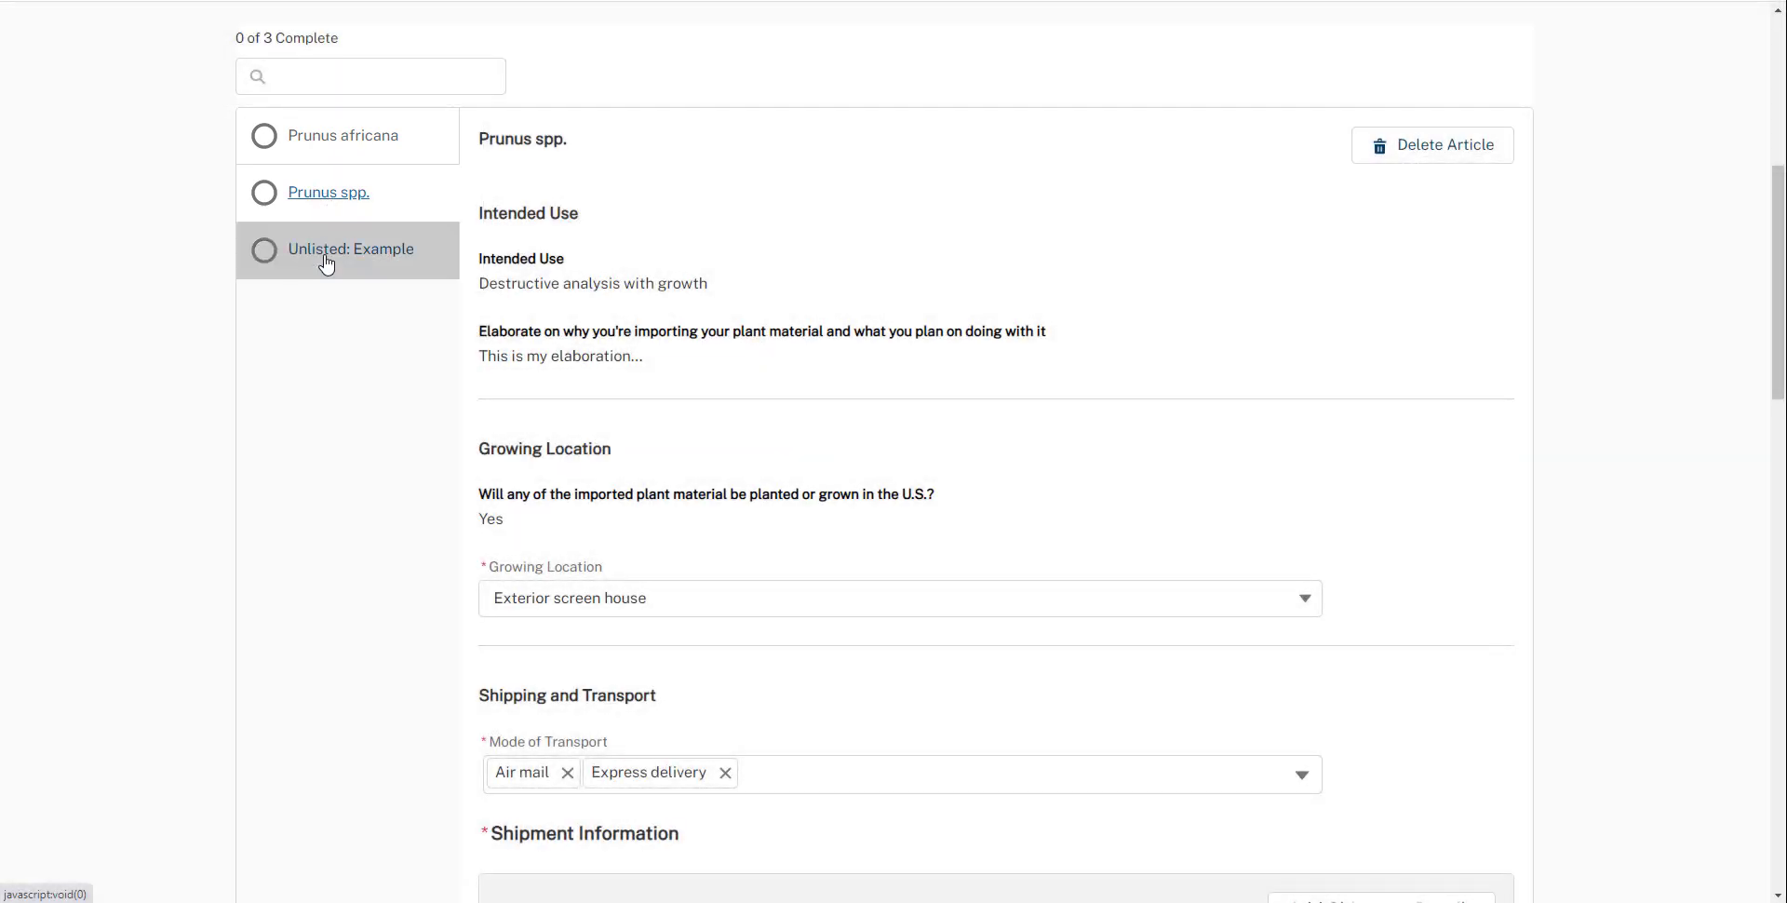
click(327, 164)
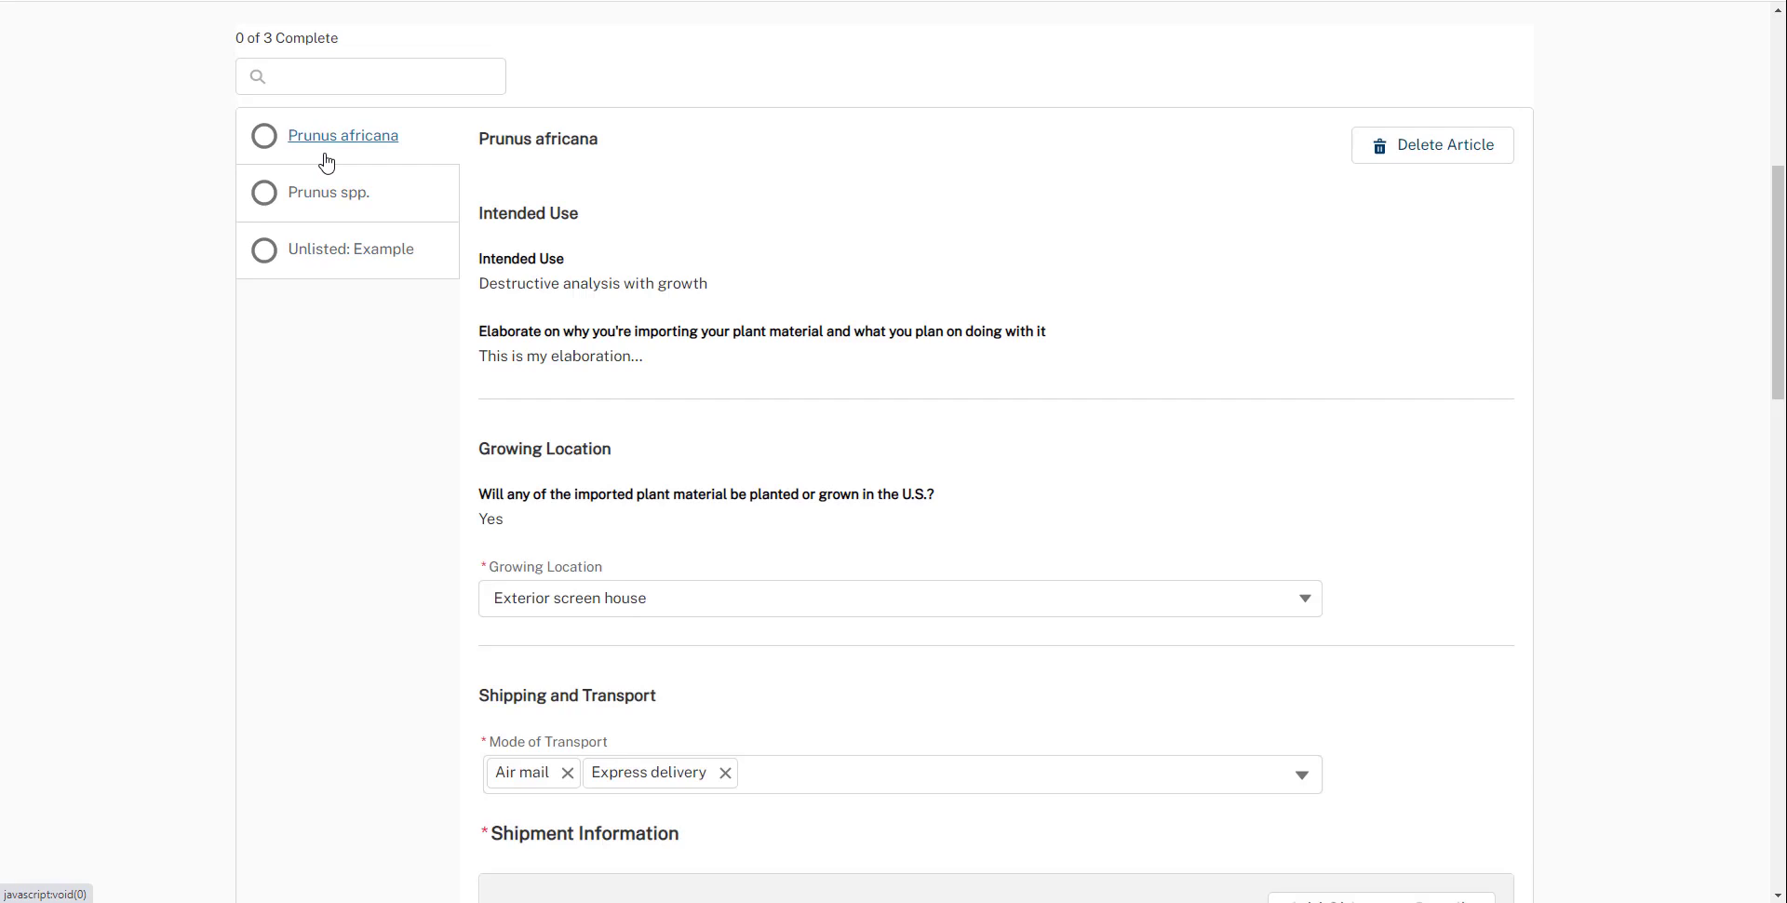
Start adding shipment details for Prunus africana and select Mexico and South Africa as its countries of origin
drag(1780, 306, 1775, 472)
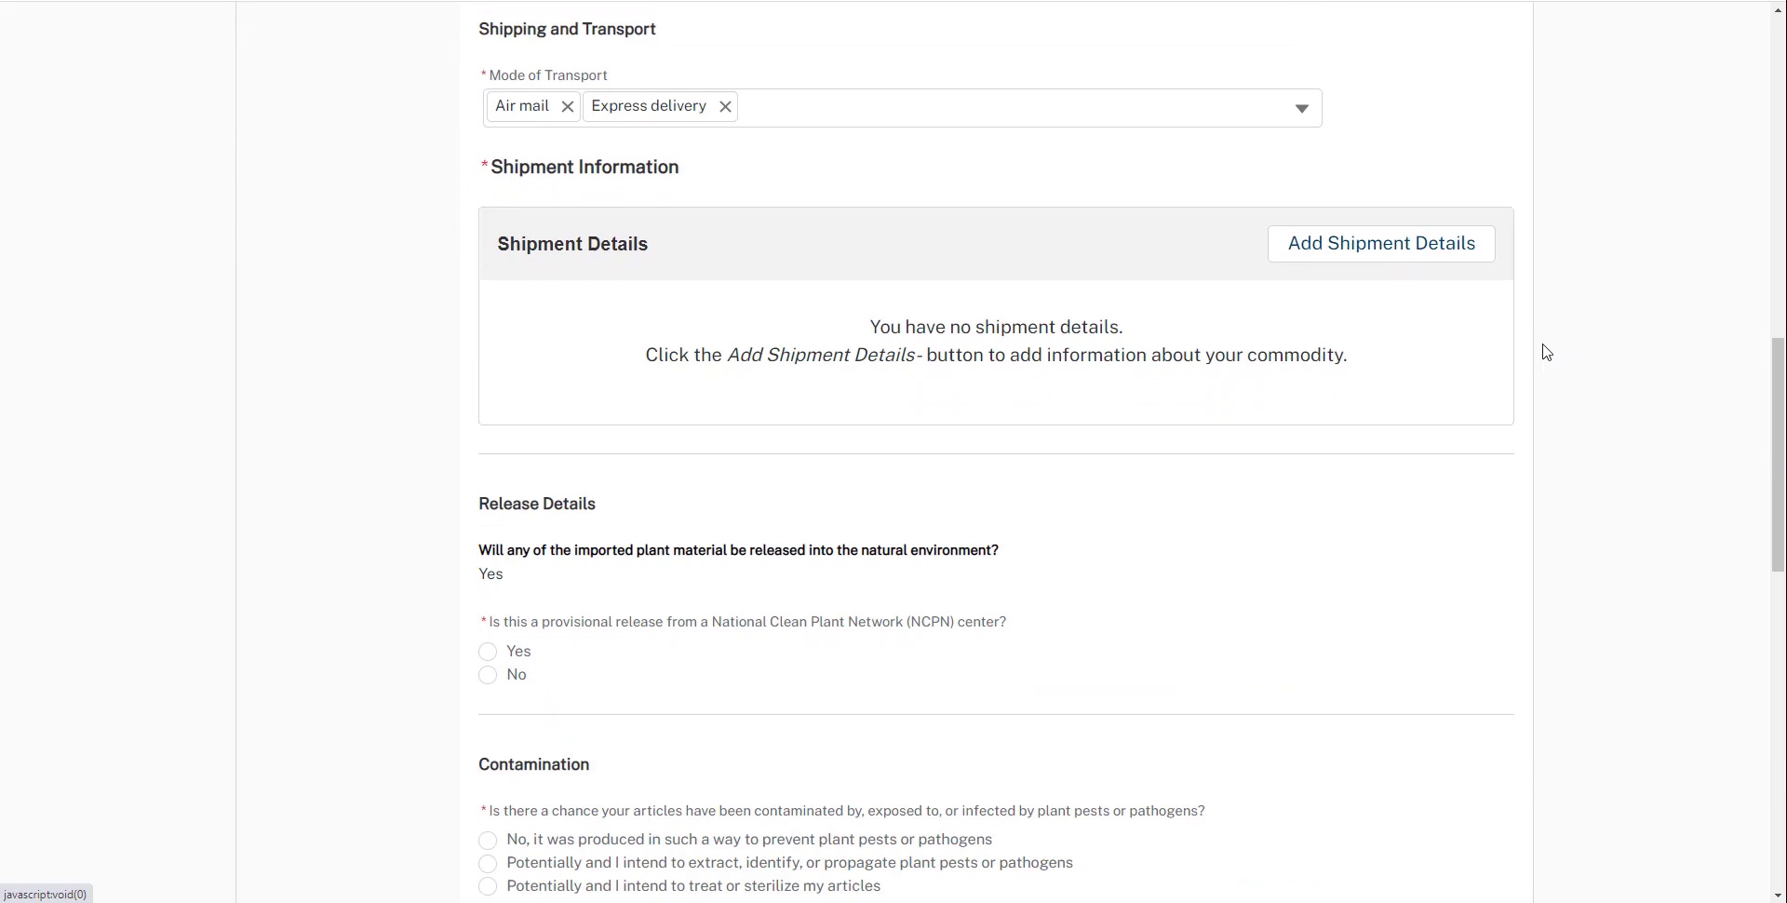
click(1443, 255)
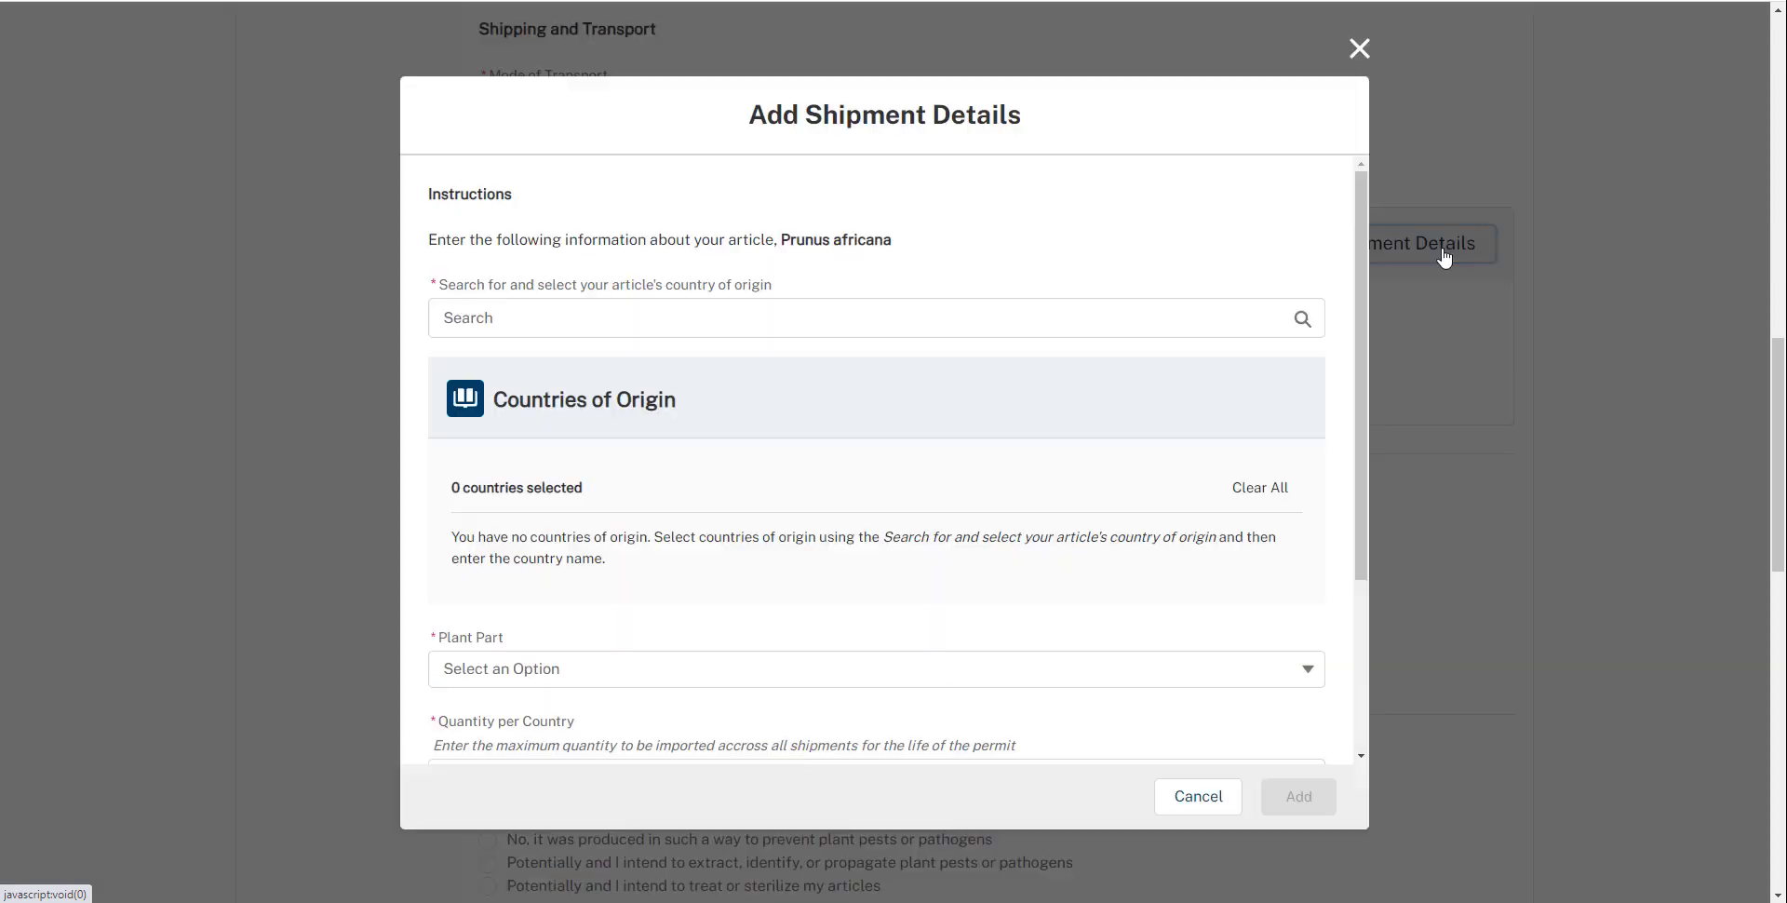
click(679, 327)
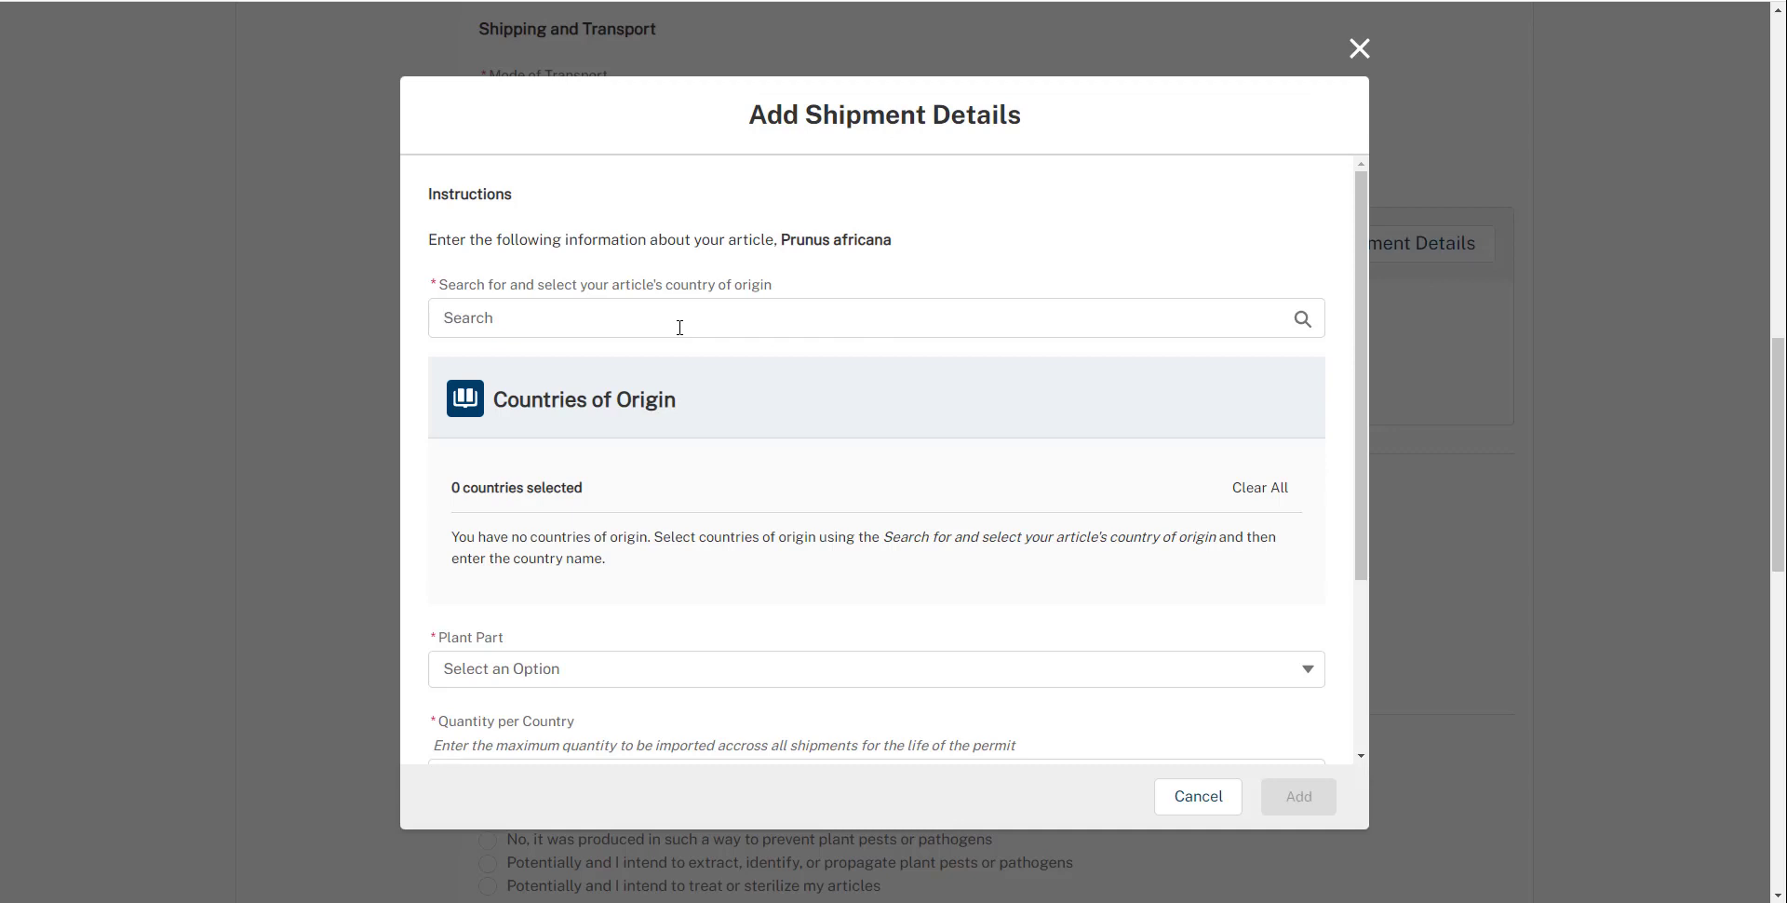
text(mex)
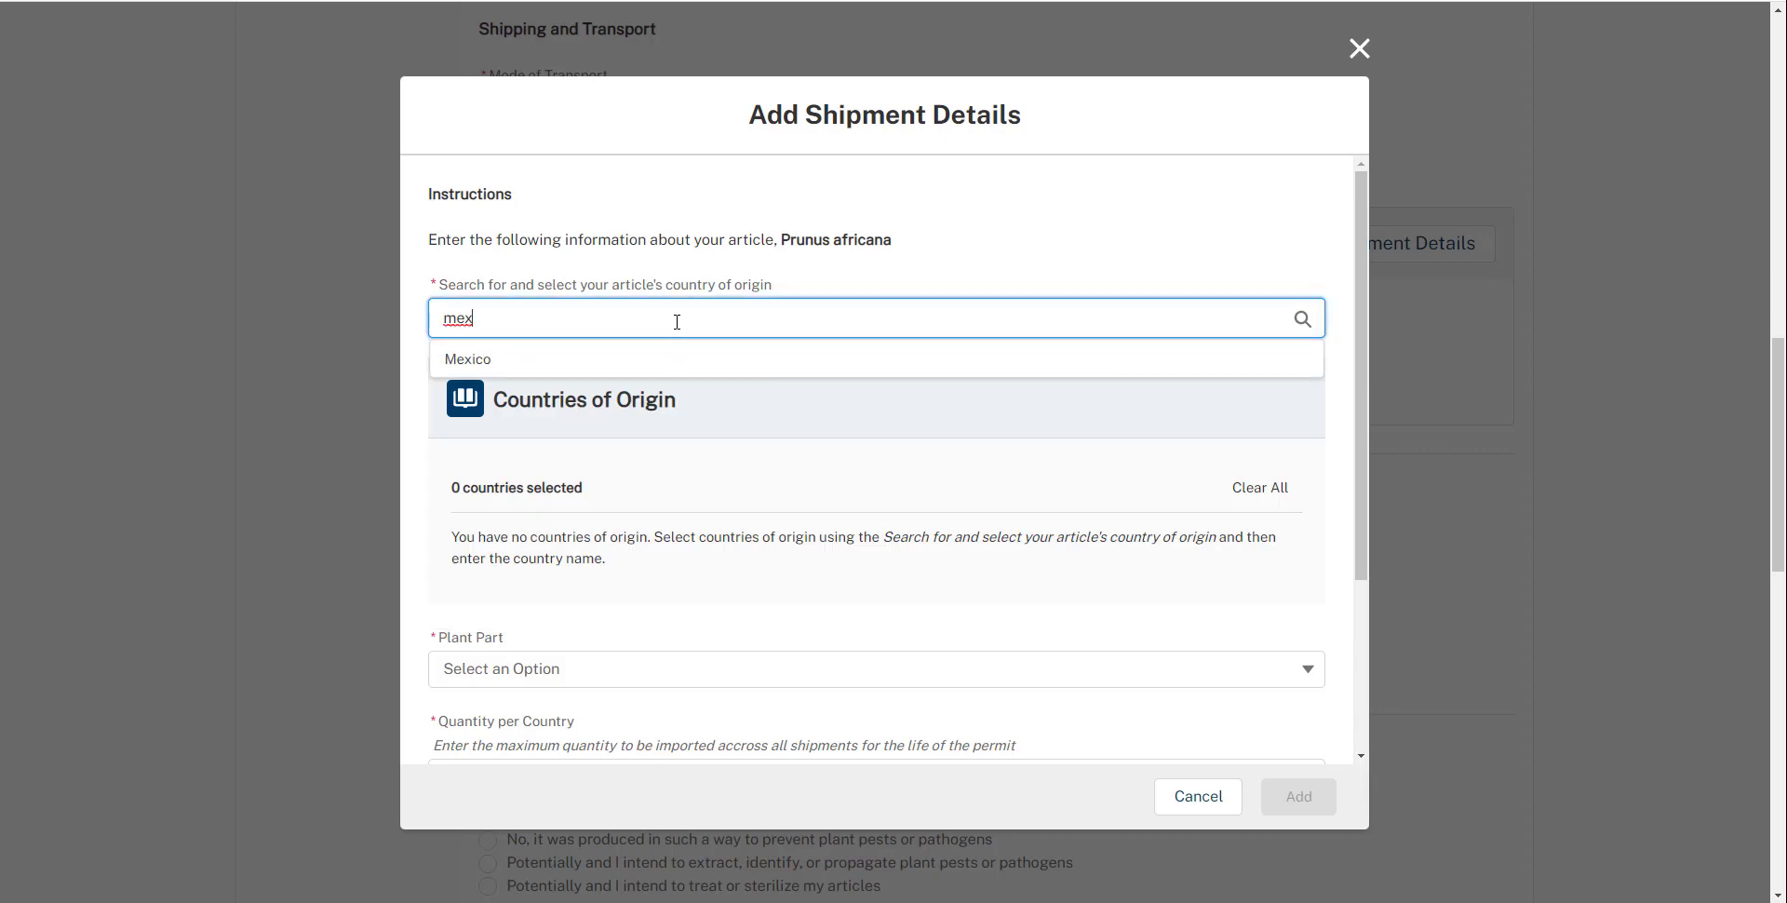
click(668, 359)
text(south)
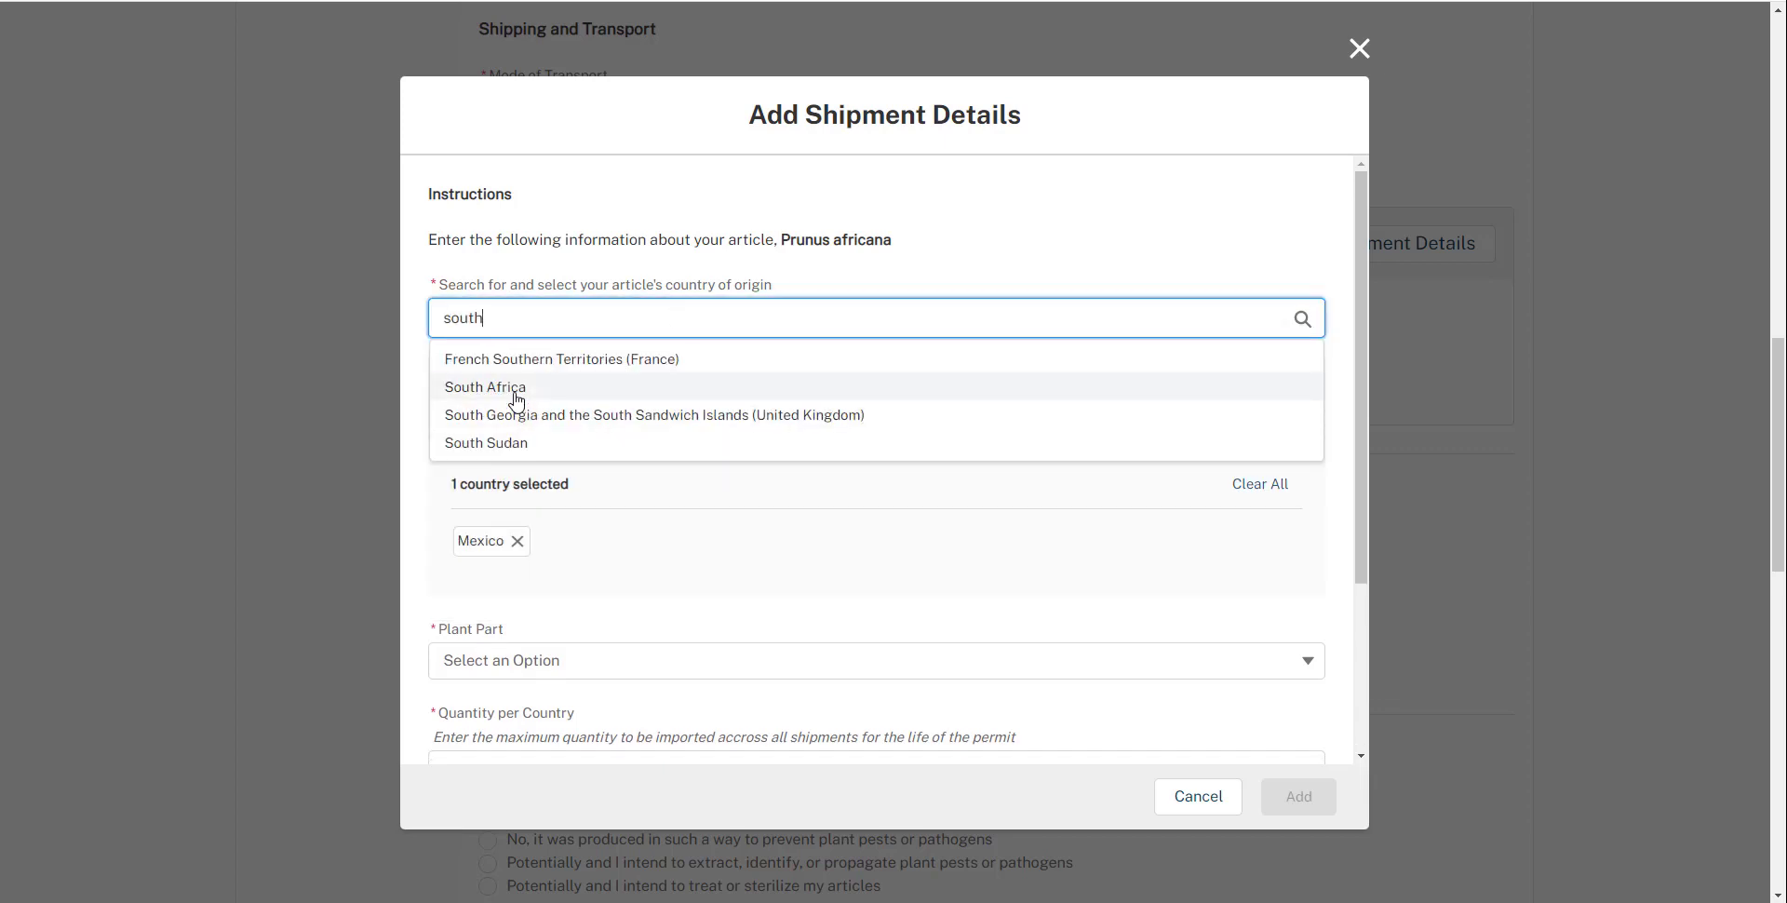
click(526, 399)
Set the plant part to Flower, the quantity to 100 Ounces and the shipments to 2 per country, and add the shipment details
drag(1364, 539, 1385, 787)
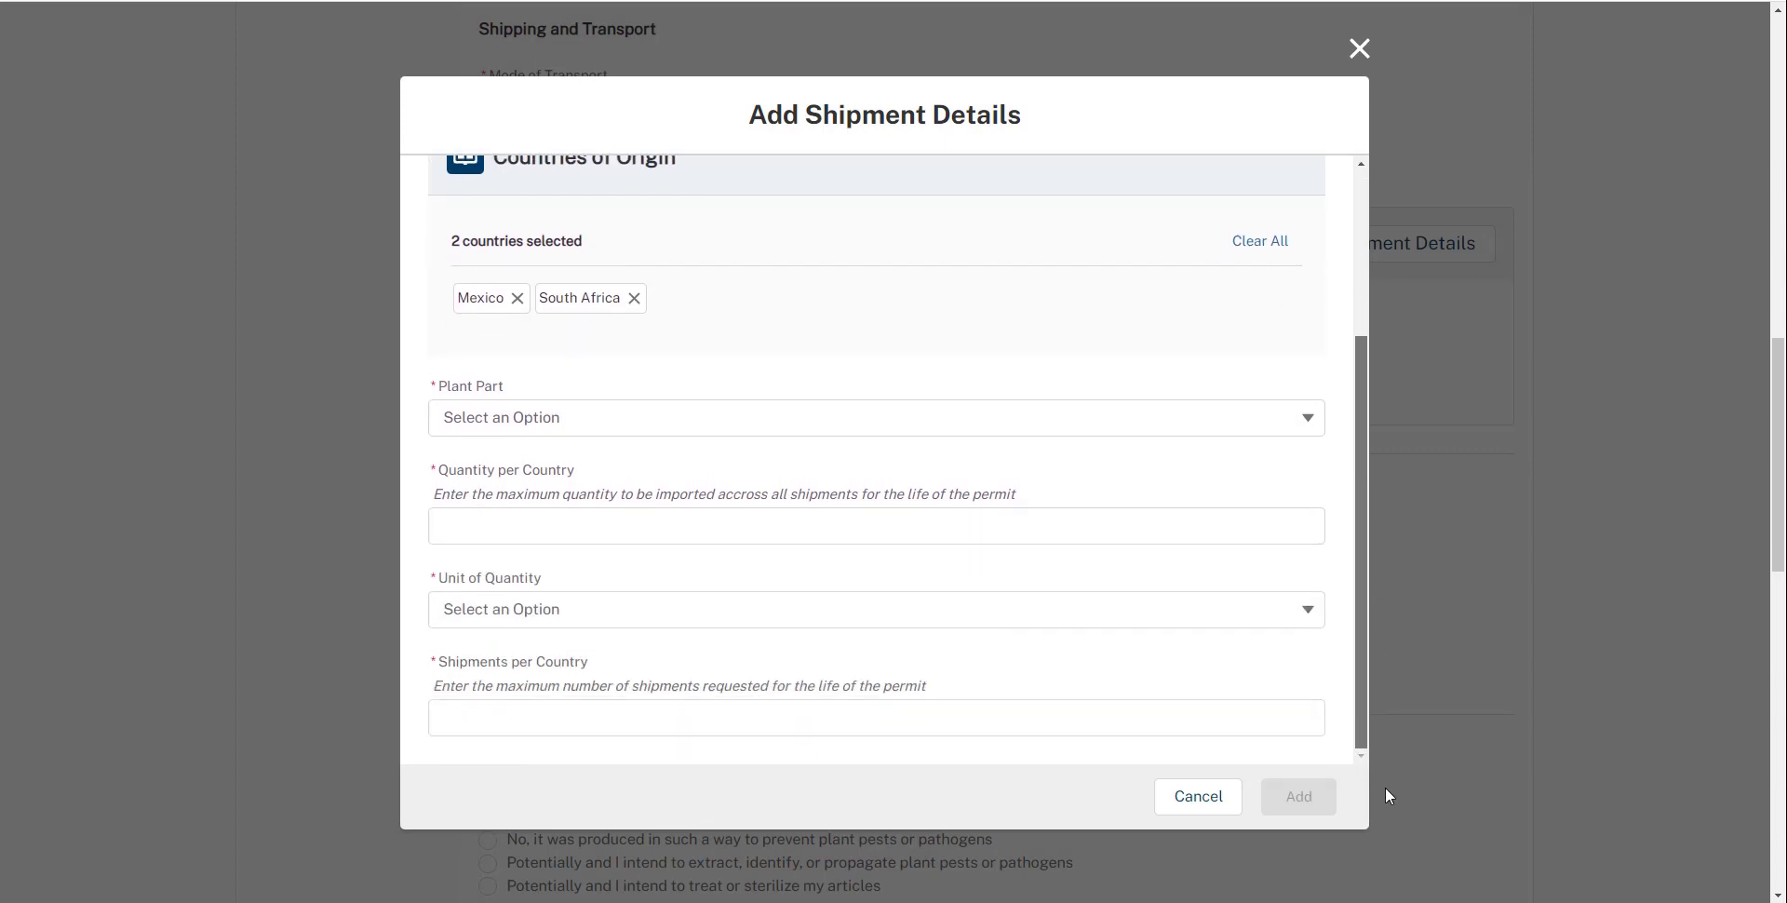
click(555, 427)
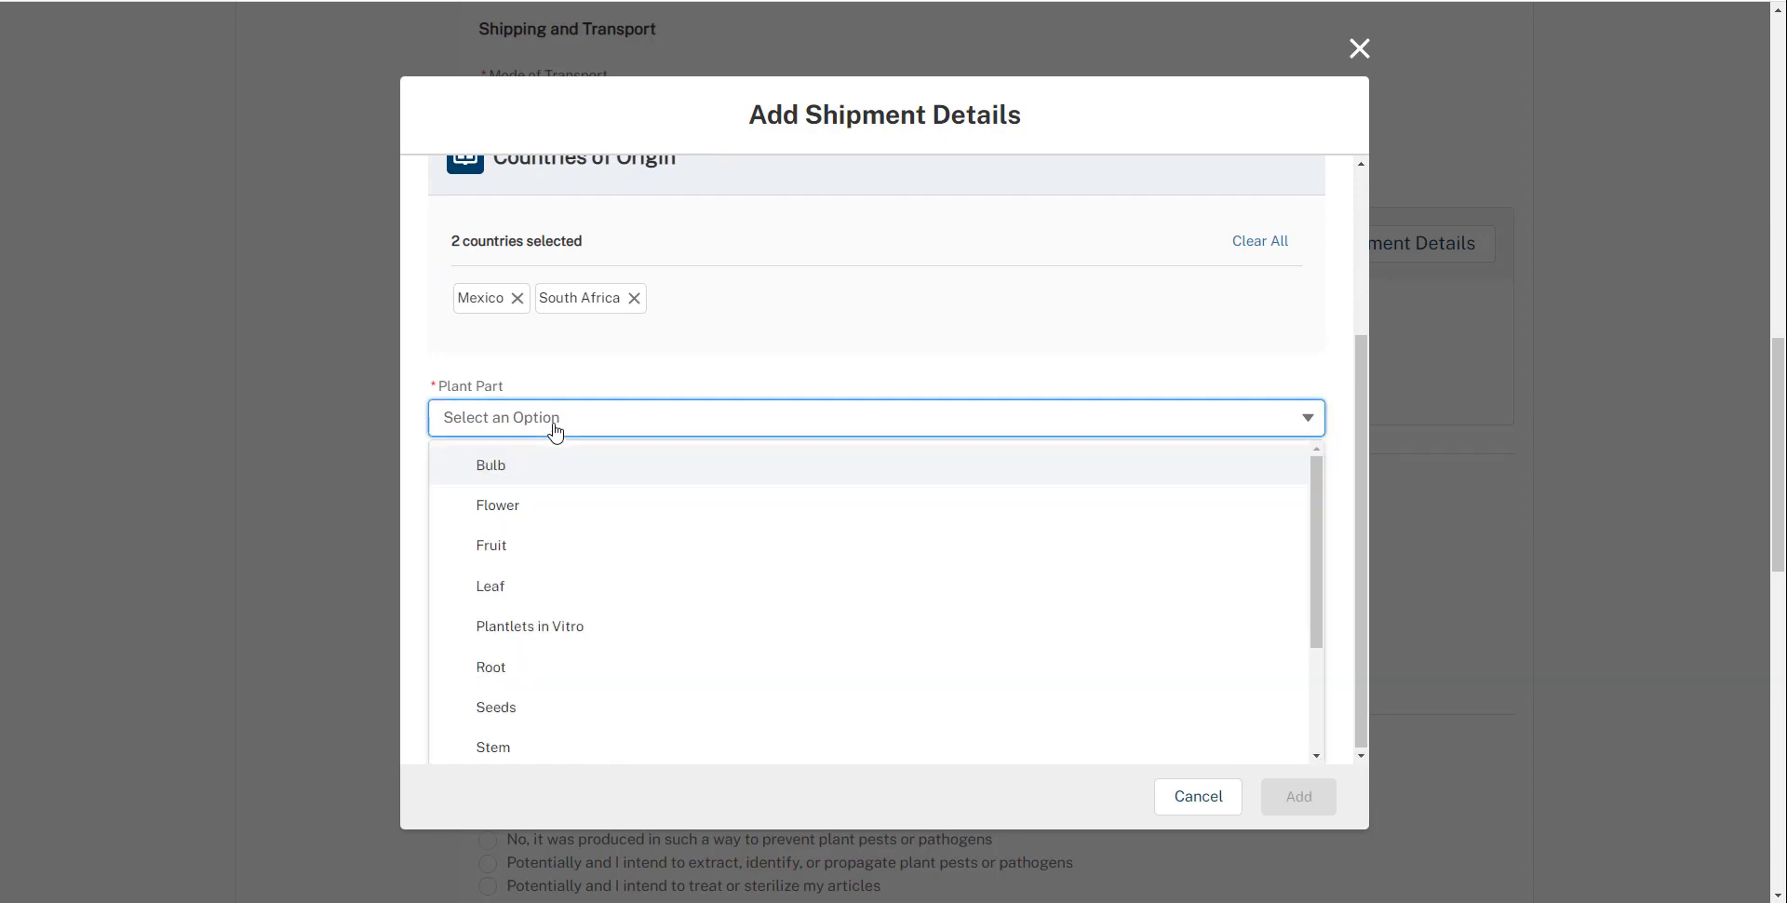
click(539, 518)
click(522, 532)
text(1)
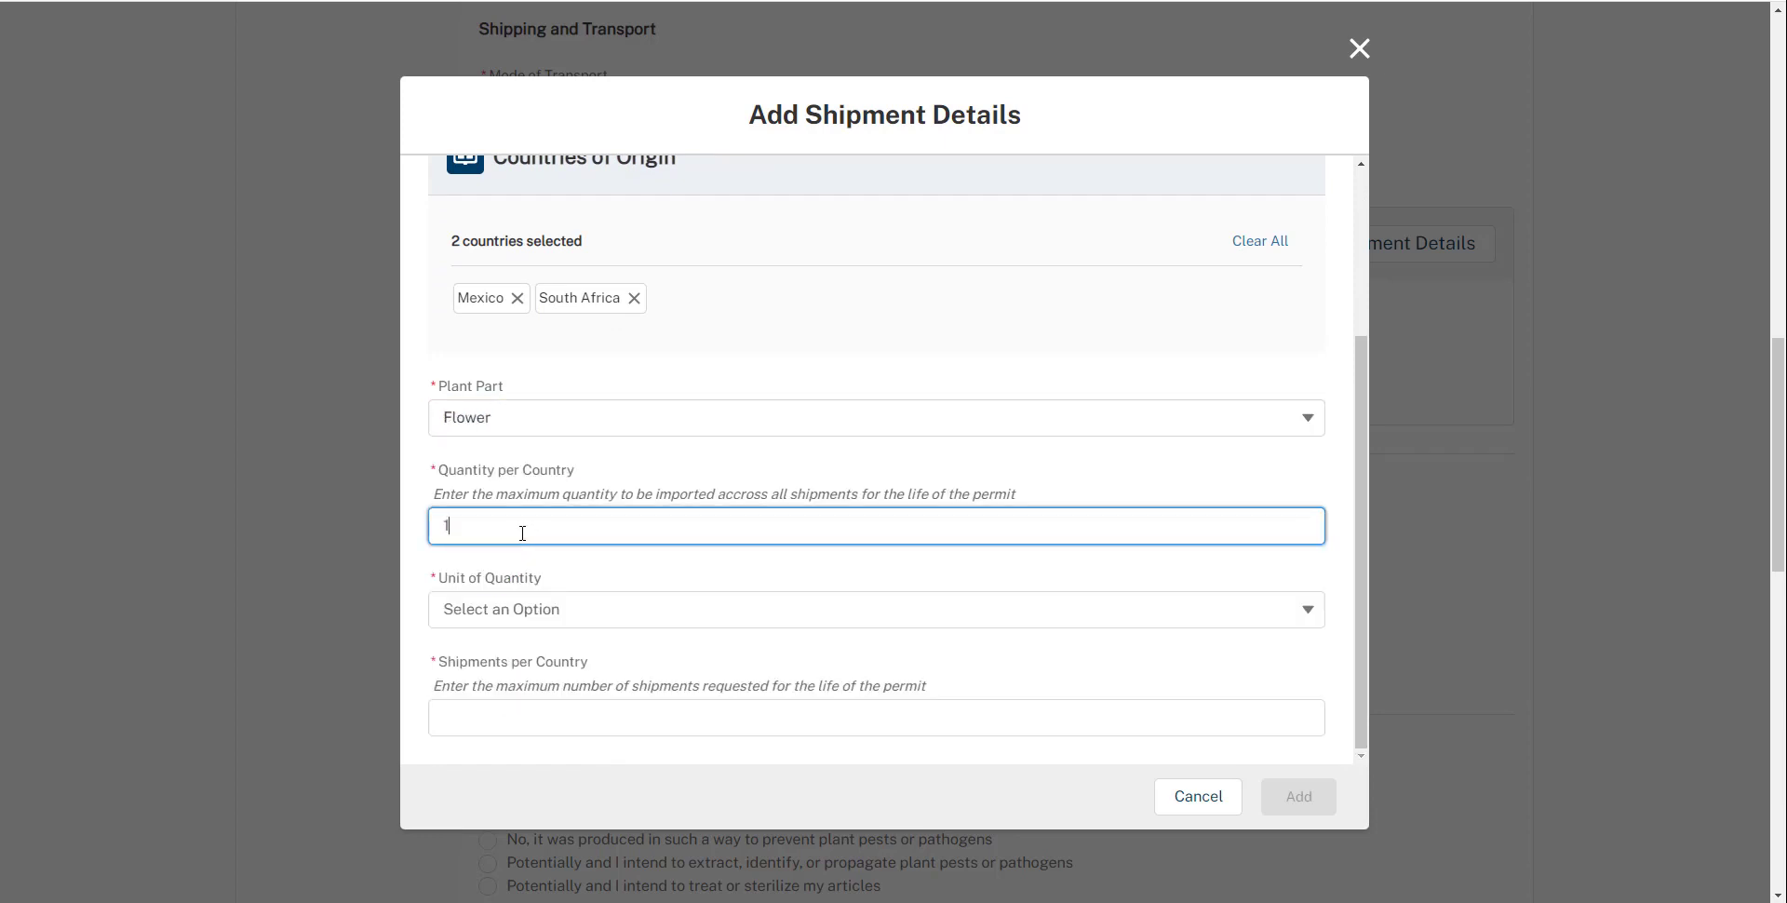
text(00)
click(521, 609)
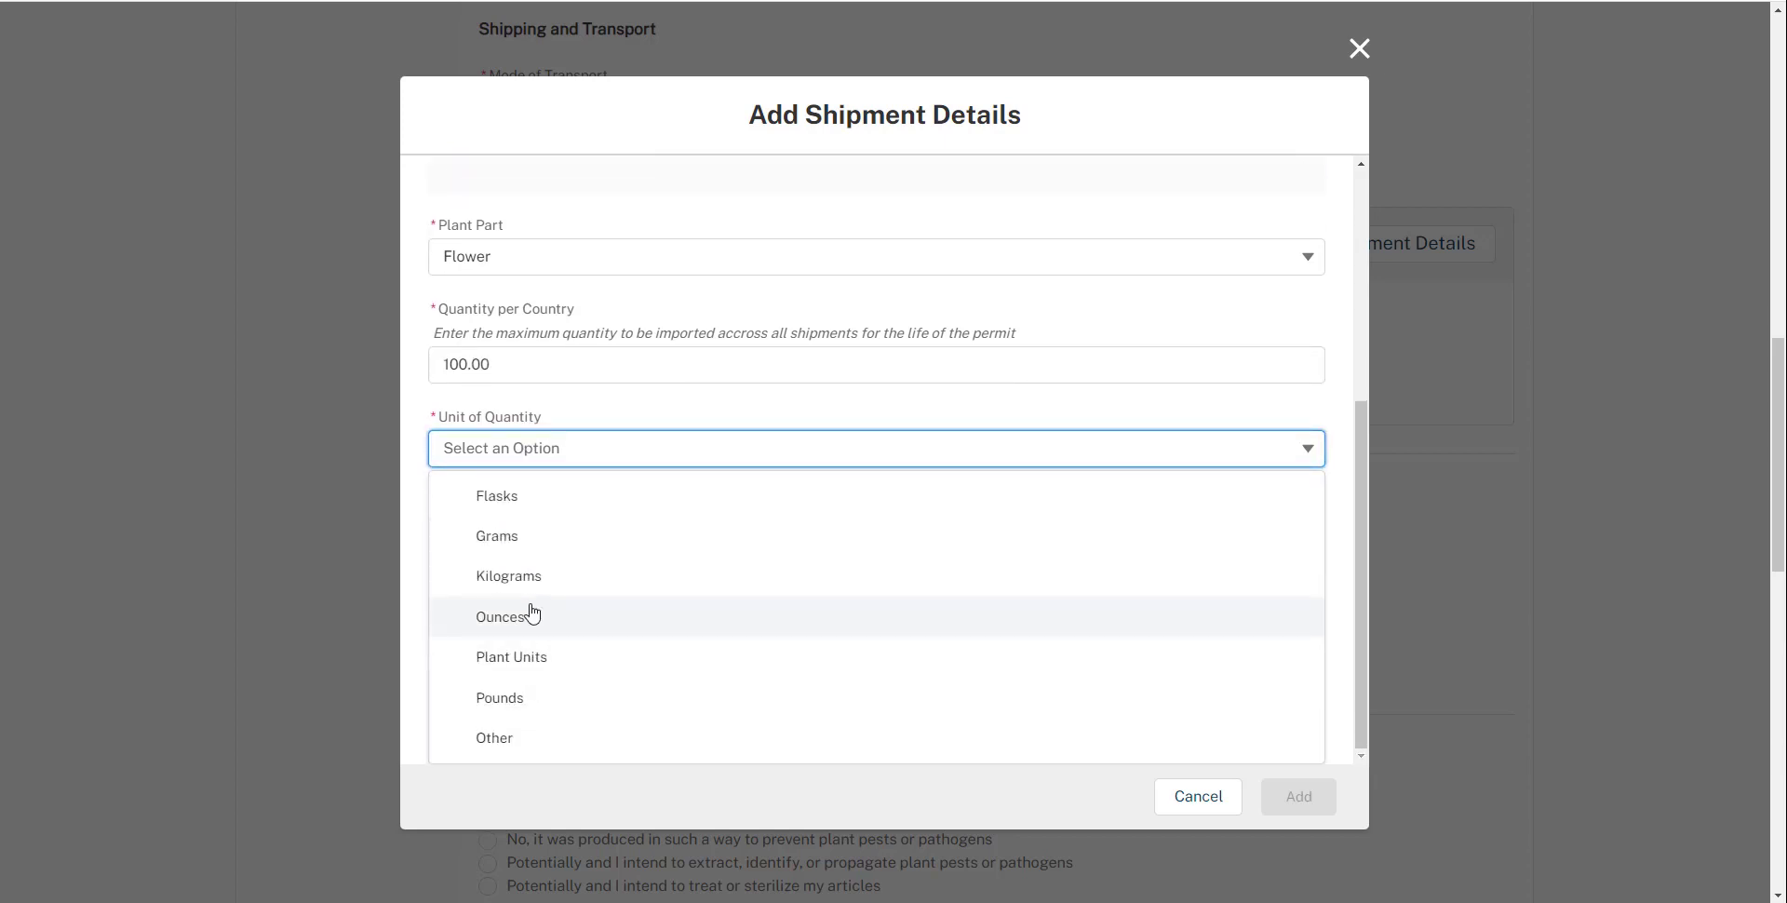
click(530, 611)
click(536, 711)
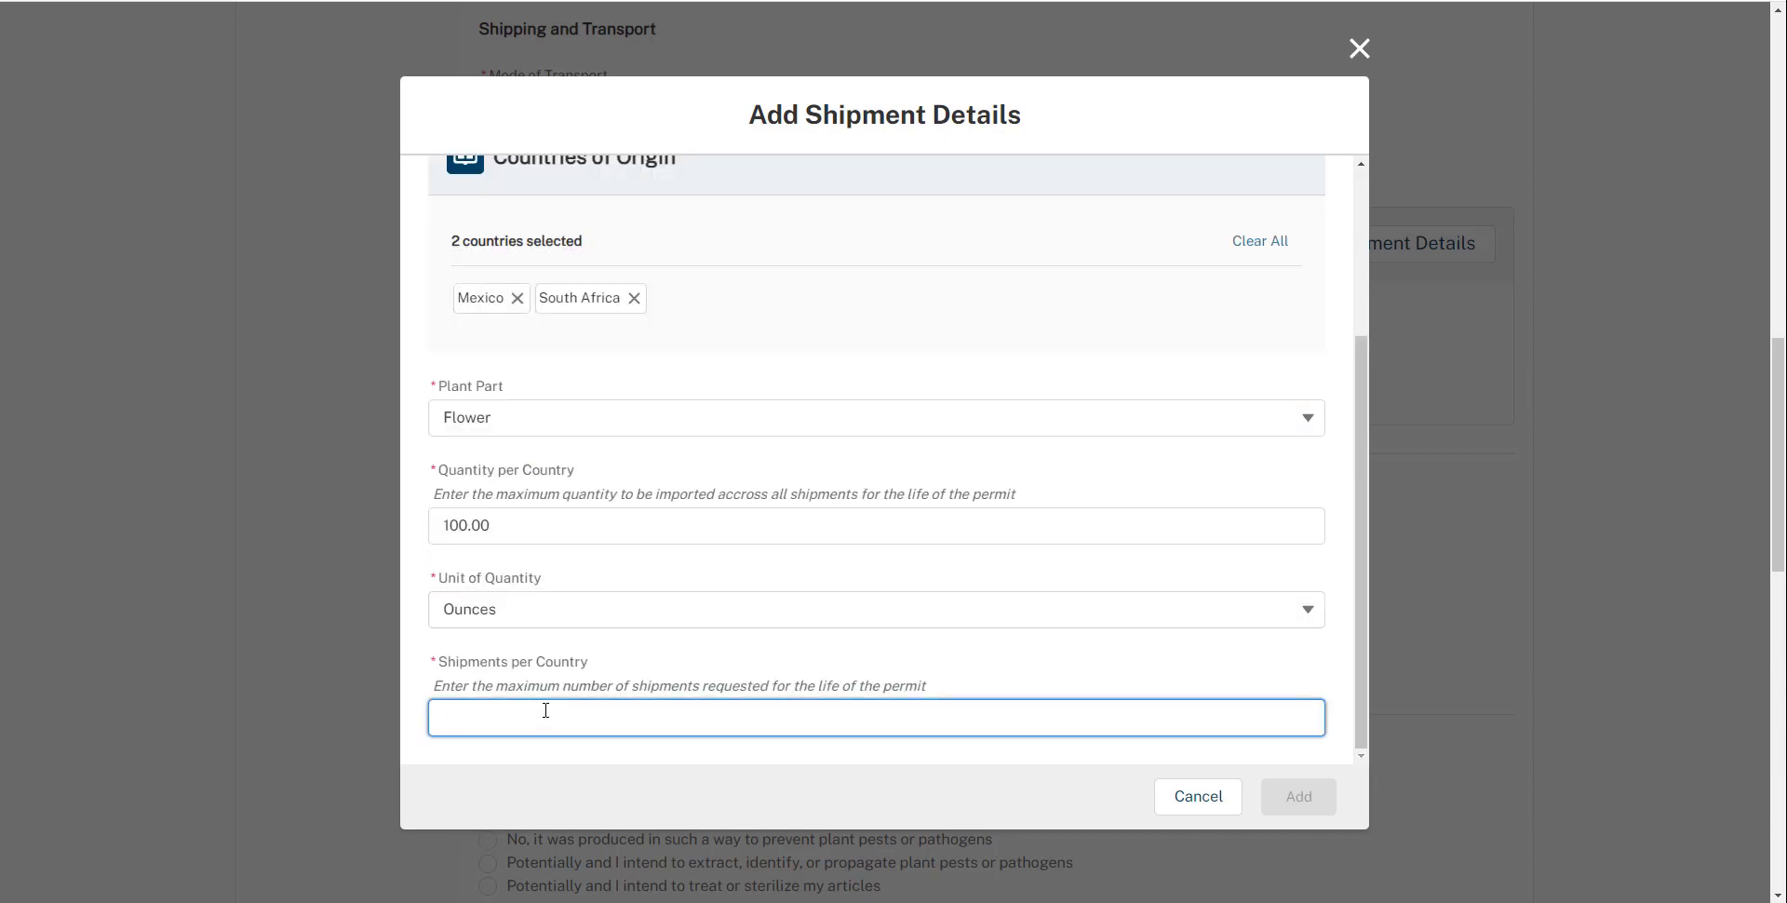
text(20)
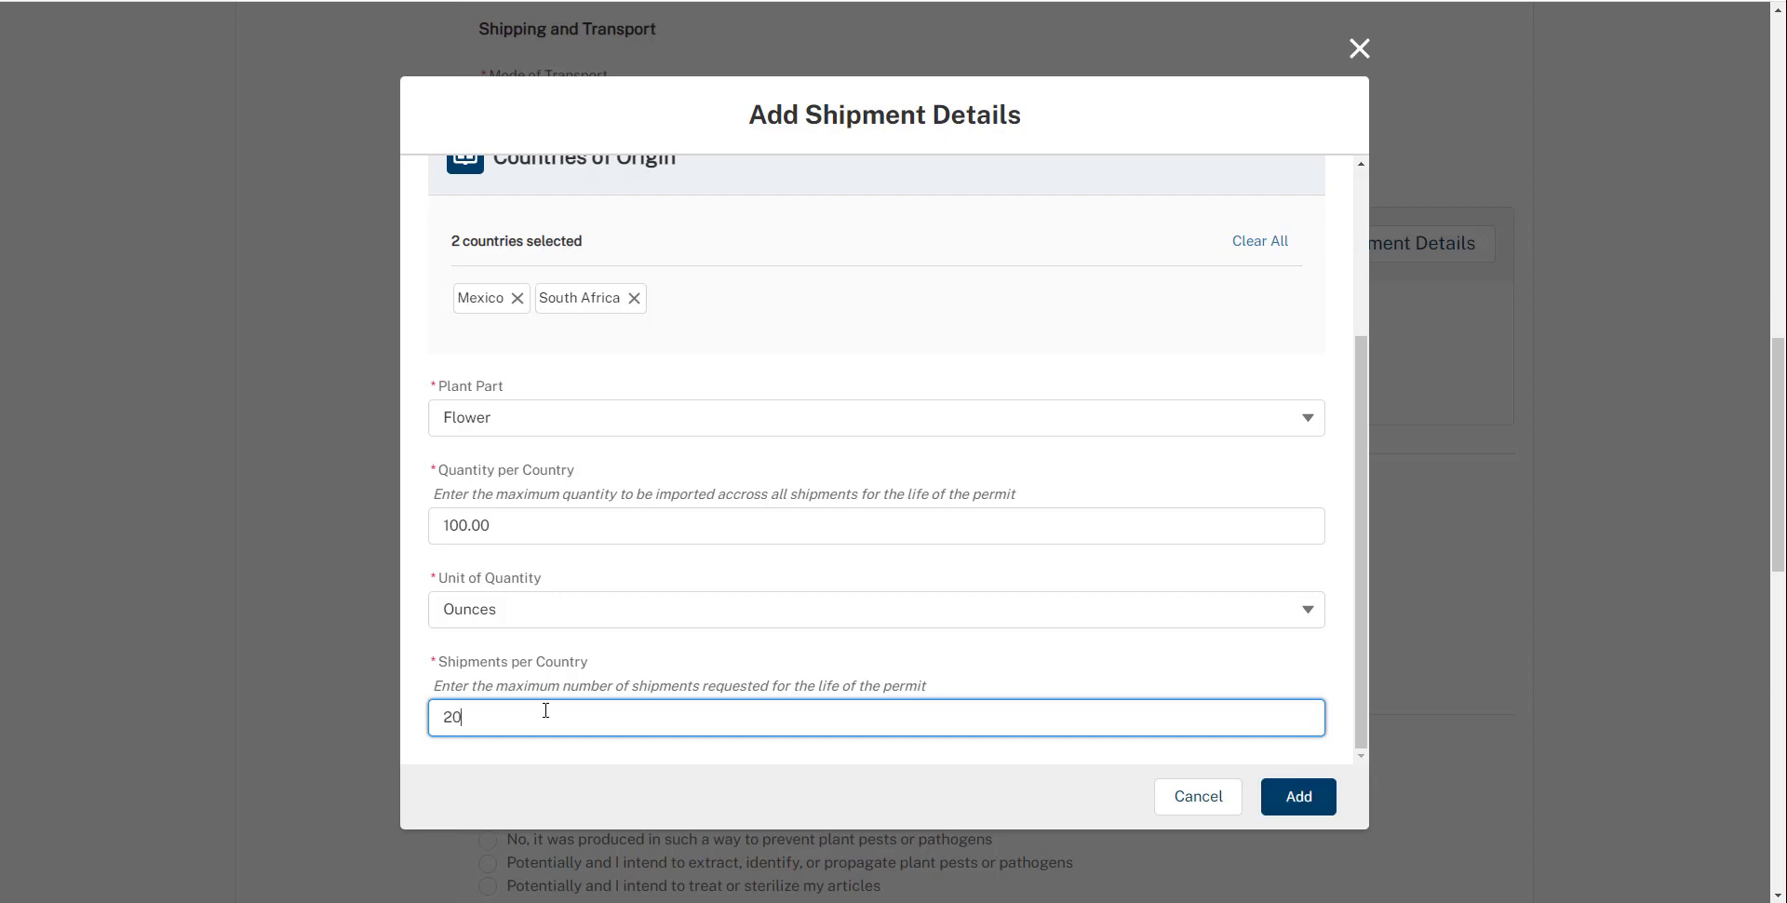
key(BackSpace)
click(1312, 807)
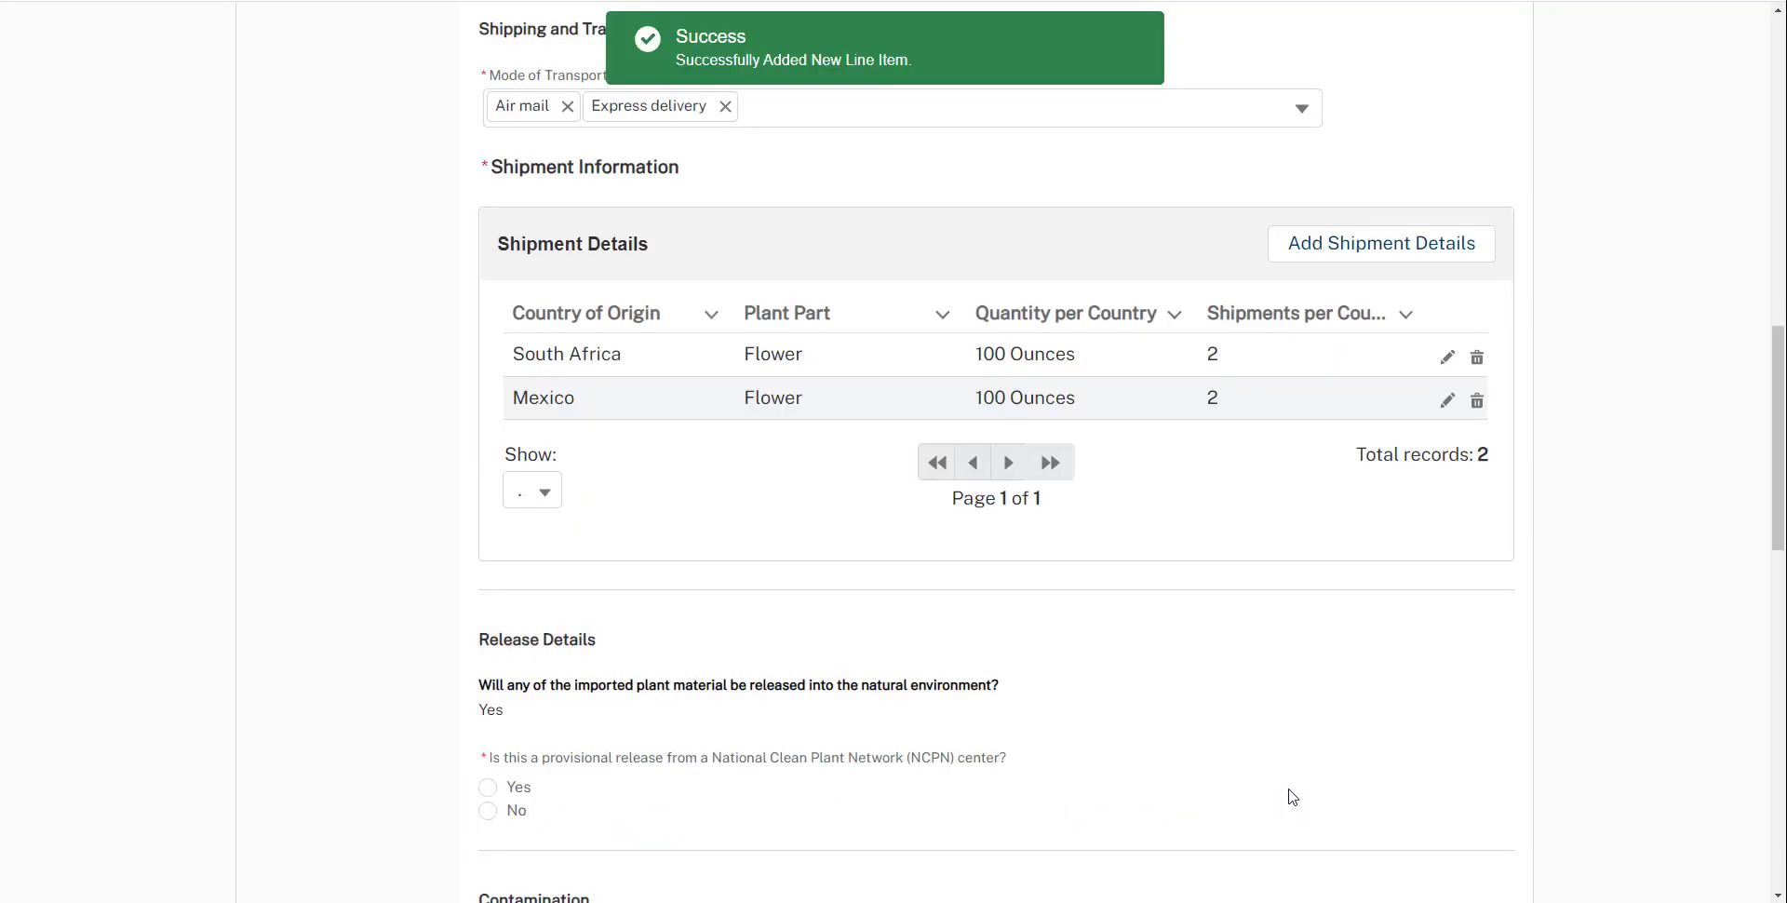
Mark Prunus africana as a provisional NCPN release from CPCNW - Prosser and enter the accession numbers "1AB234; 5CD672"
drag(1775, 498, 1782, 640)
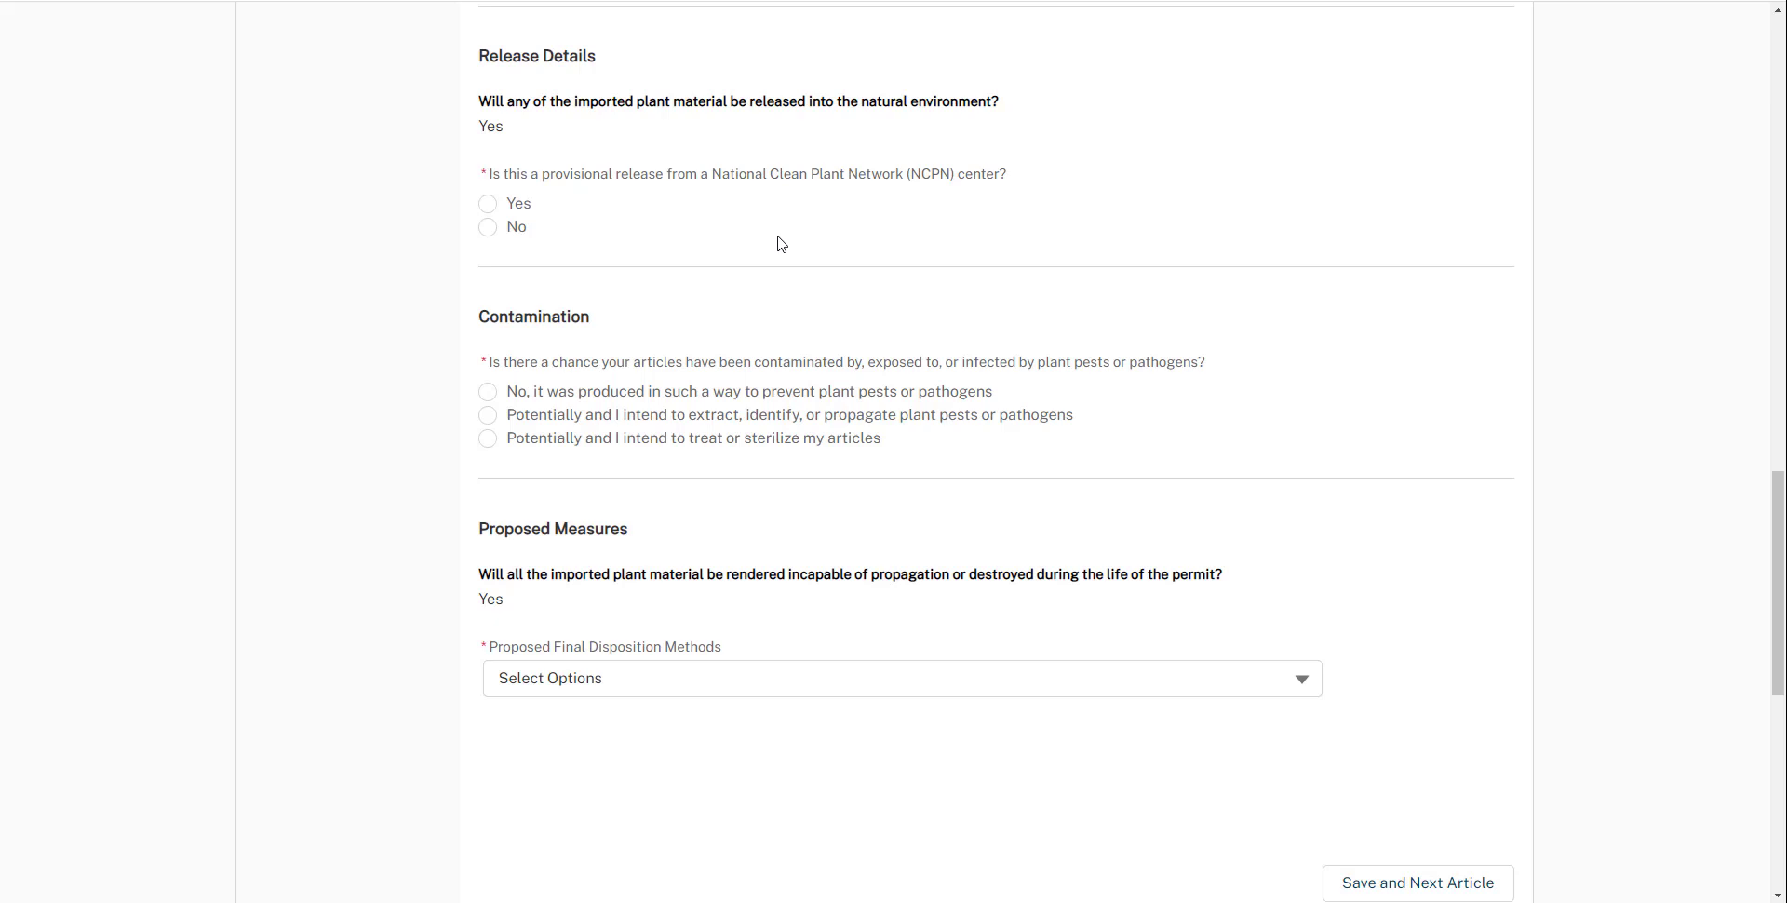
click(525, 206)
click(536, 301)
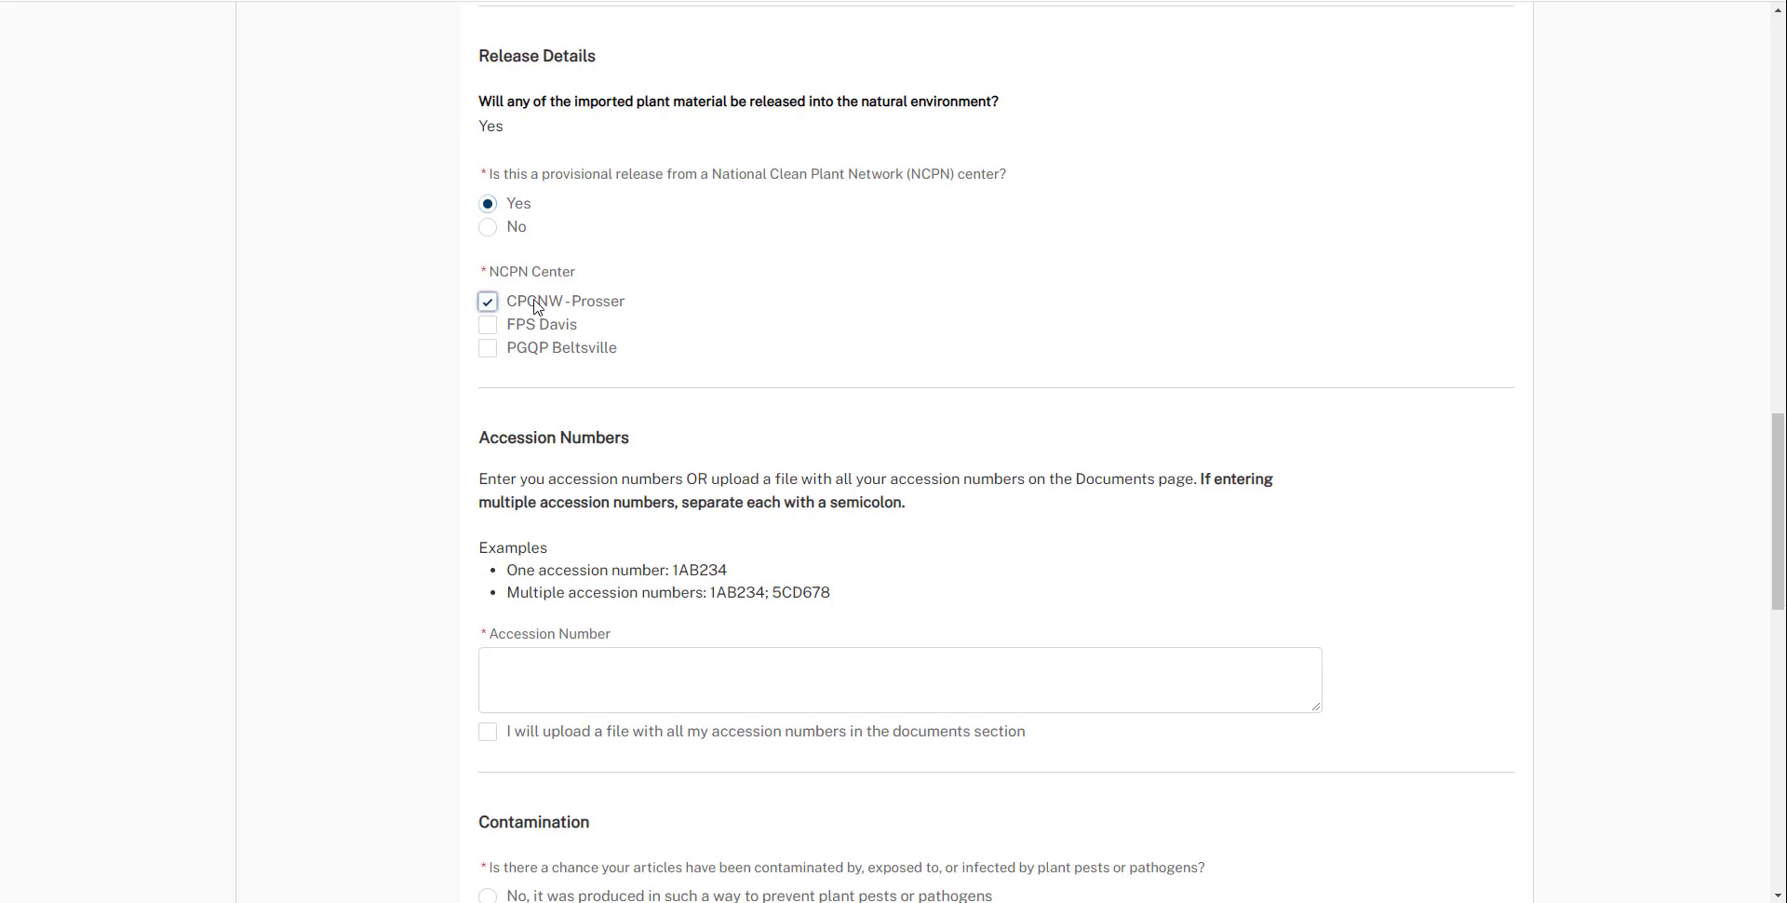
scroll(546, 461, down, 2)
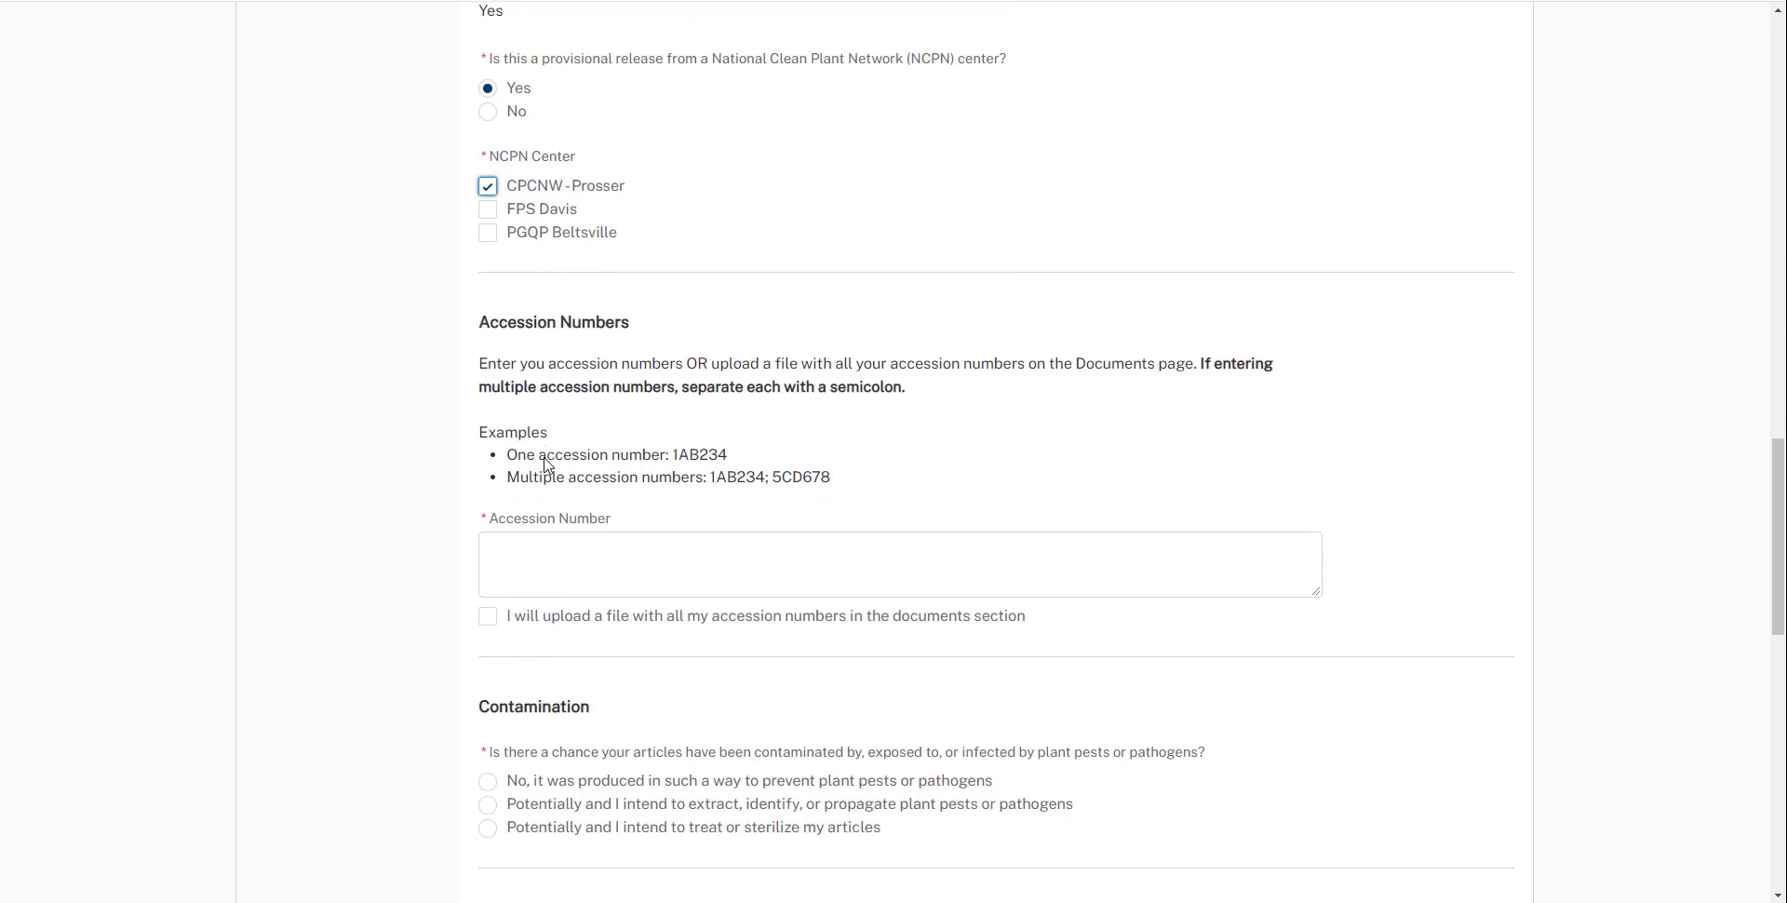
click(530, 484)
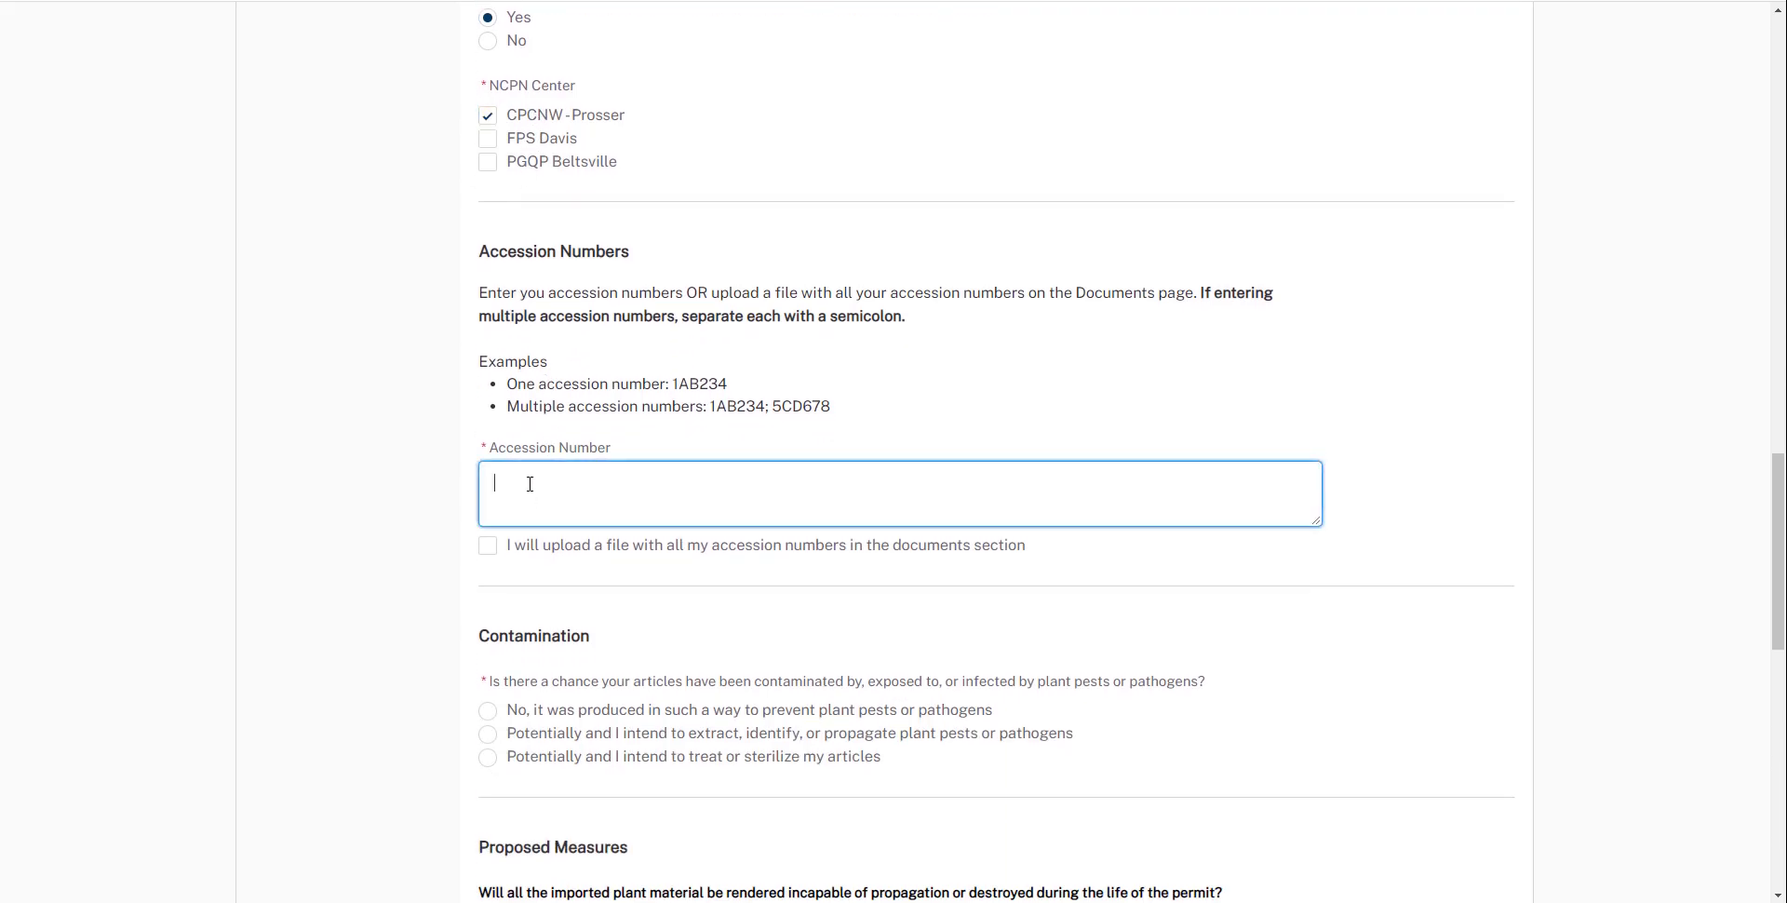
text(1AB234; 5CD672)
Declare potential contamination with intent to extract, identify, or propagate pests or pathogens, and enter the elaboration "This is my example..."
scroll(642, 605, down, 2)
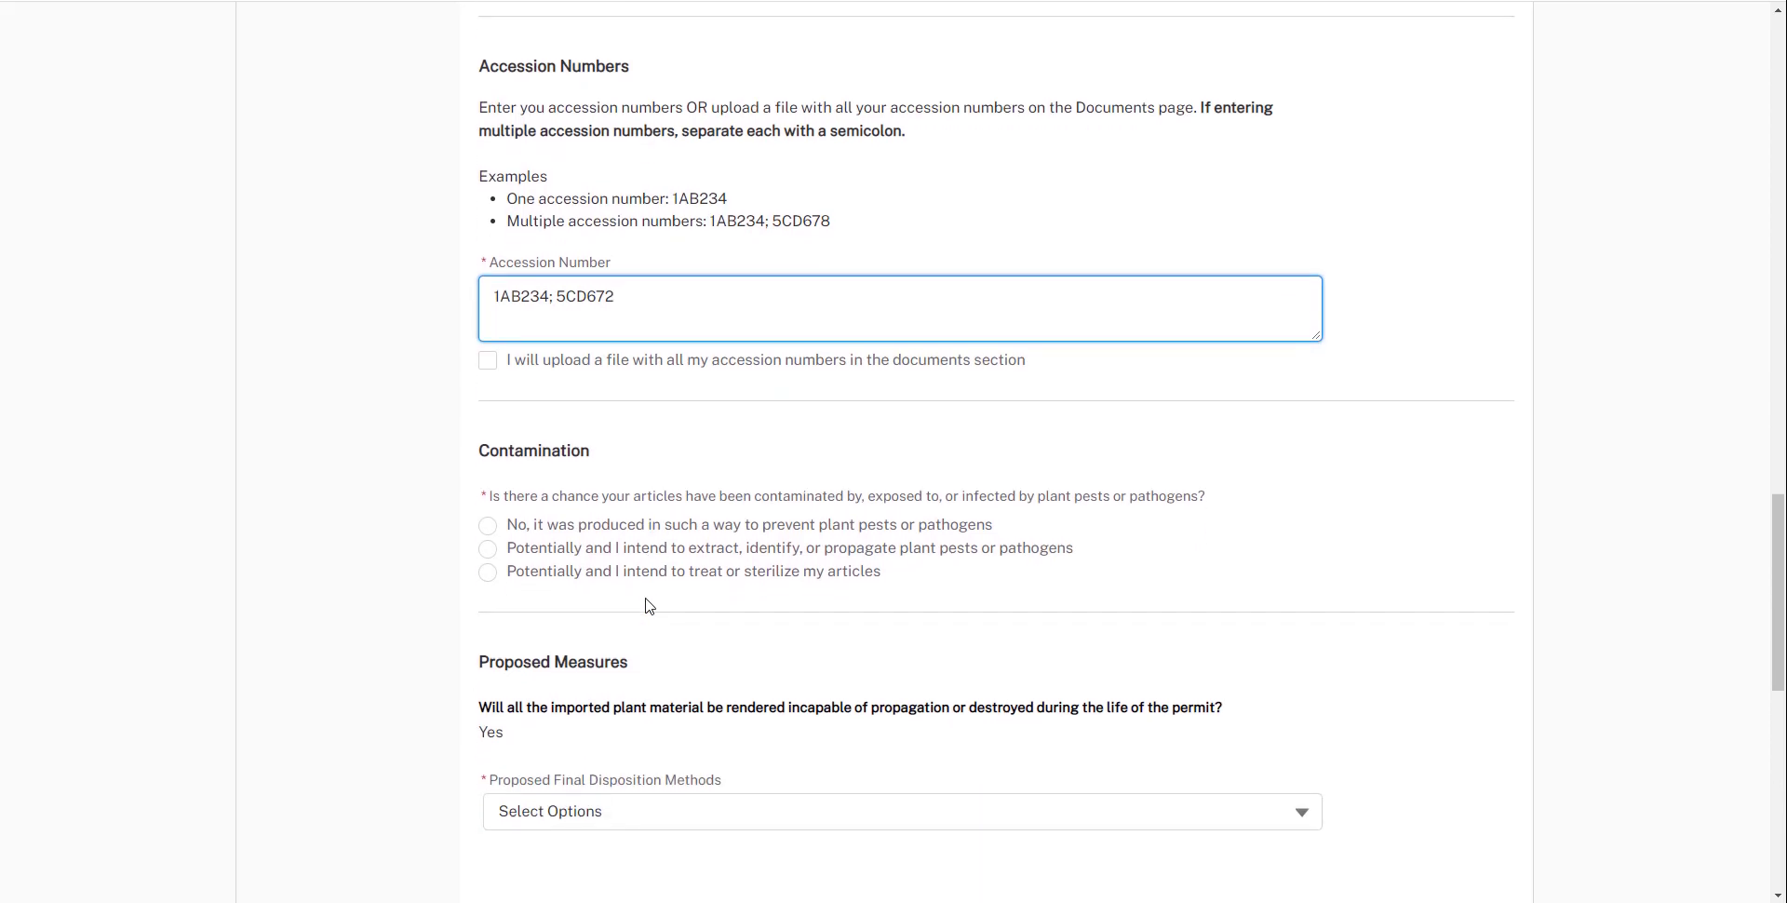
scroll(649, 606, down, 1)
click(579, 456)
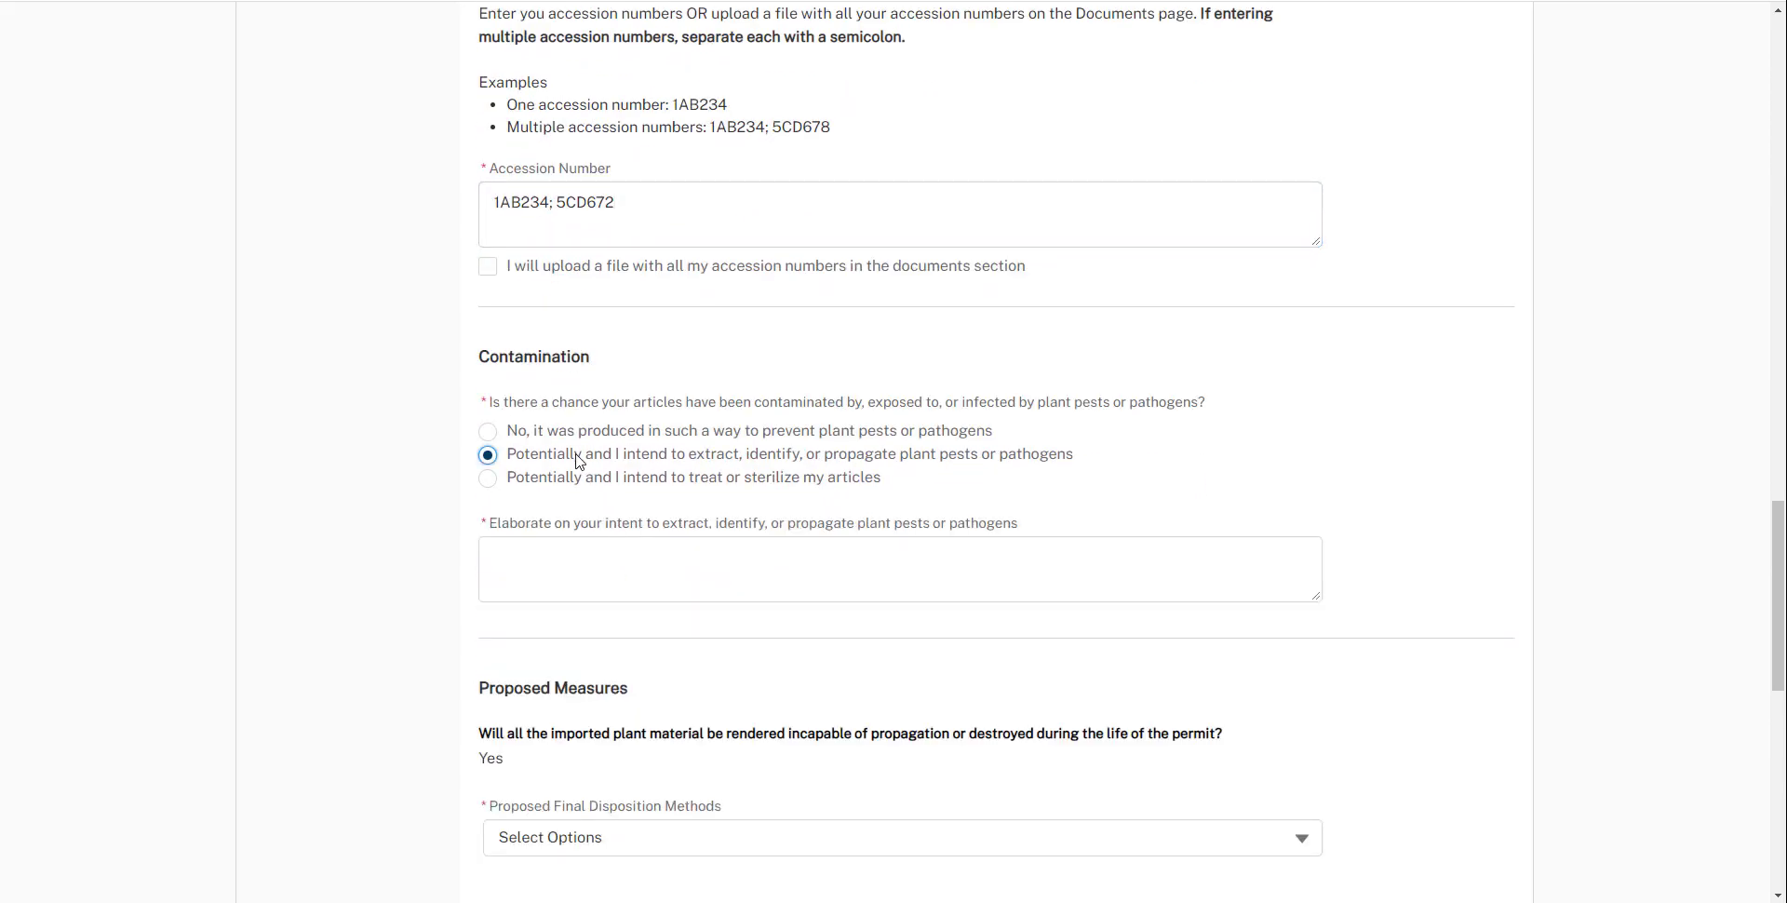
click(570, 577)
text(Th)
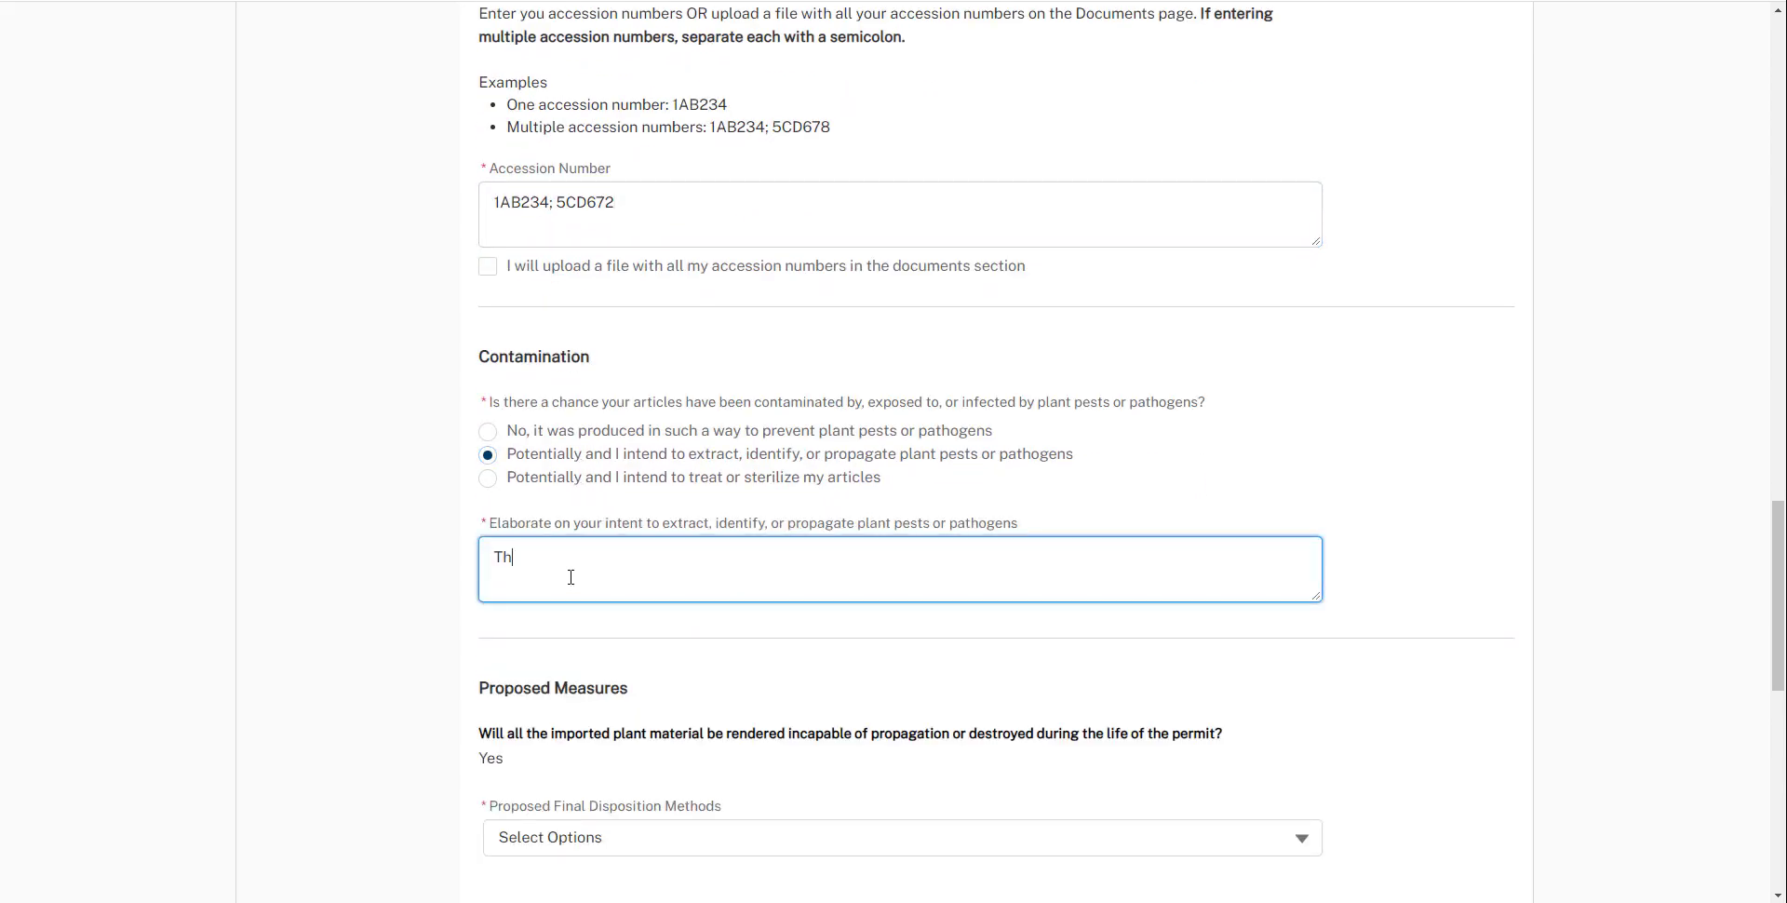
text(is is my example...)
Set the proposed final disposition method to Incineration, and save Prunus africana to move to the next article
drag(1779, 536, 1779, 624)
click(1177, 424)
click(1138, 508)
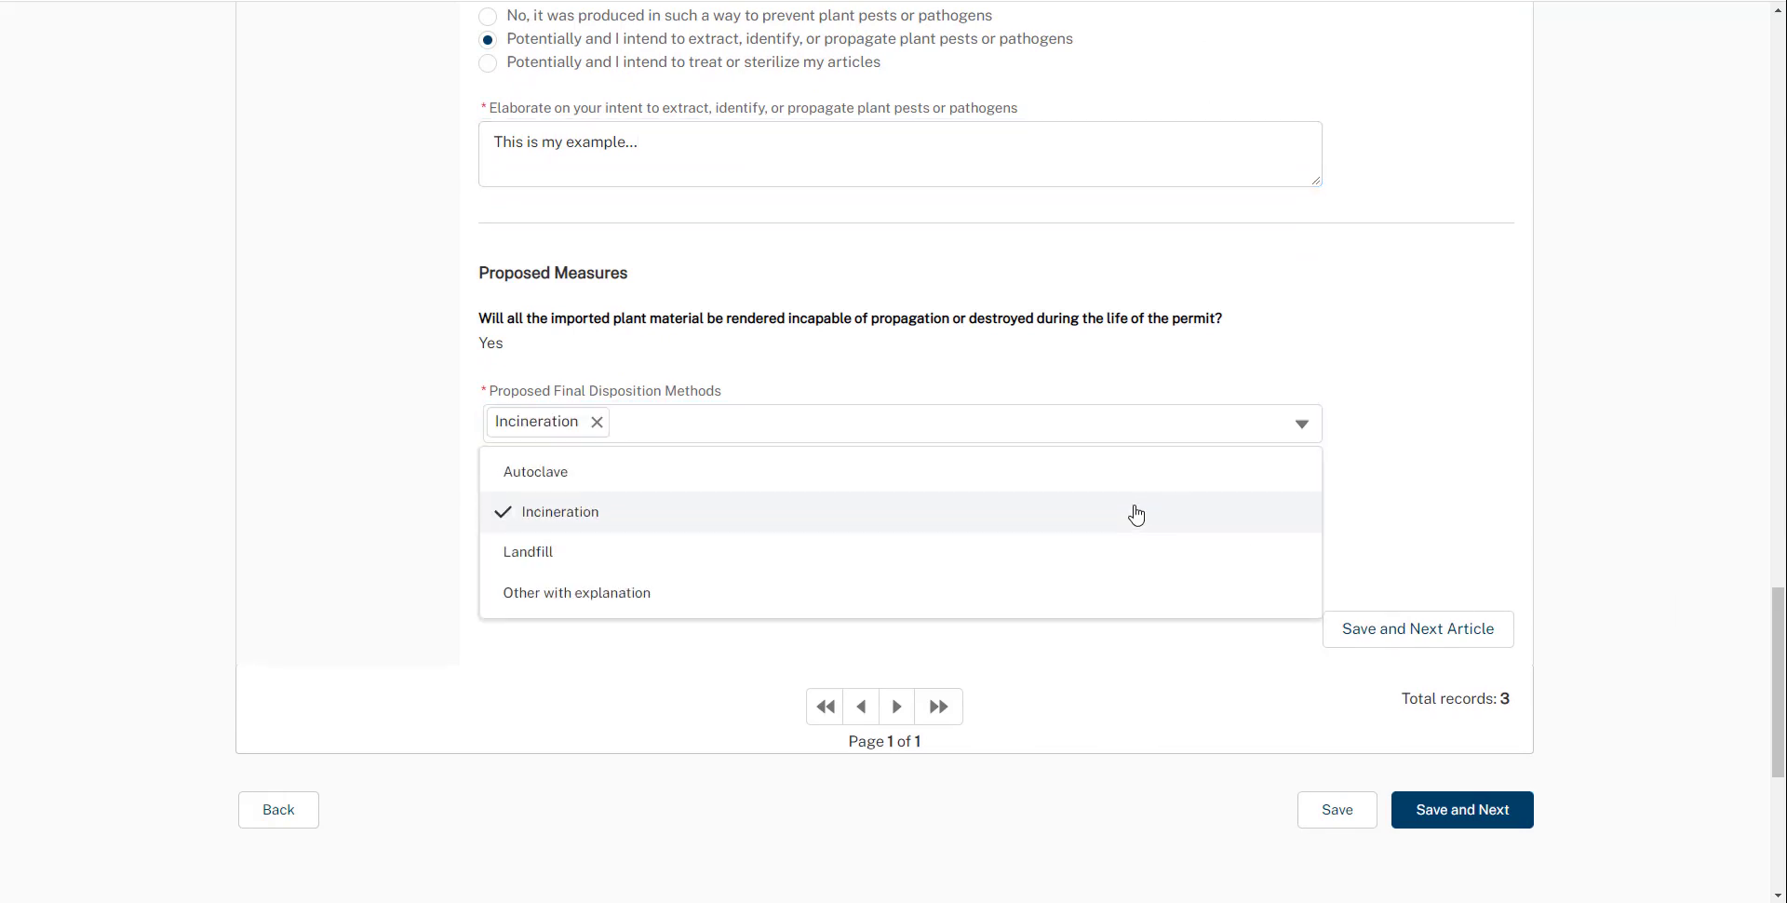
click(1478, 443)
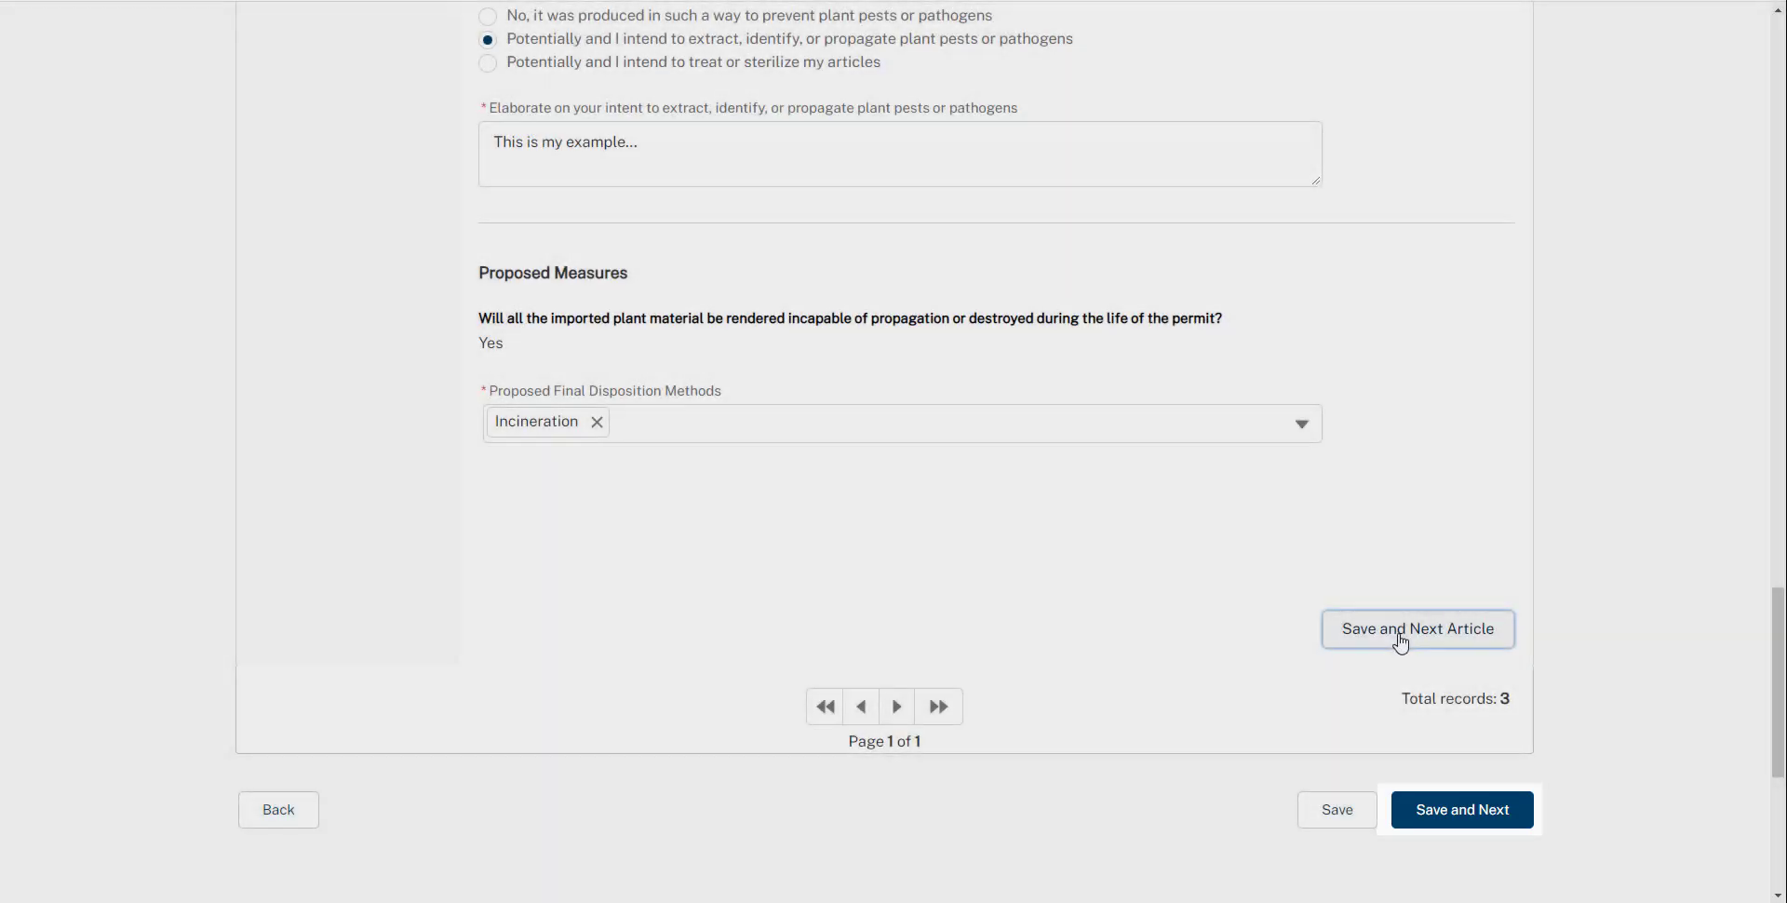
click(1398, 631)
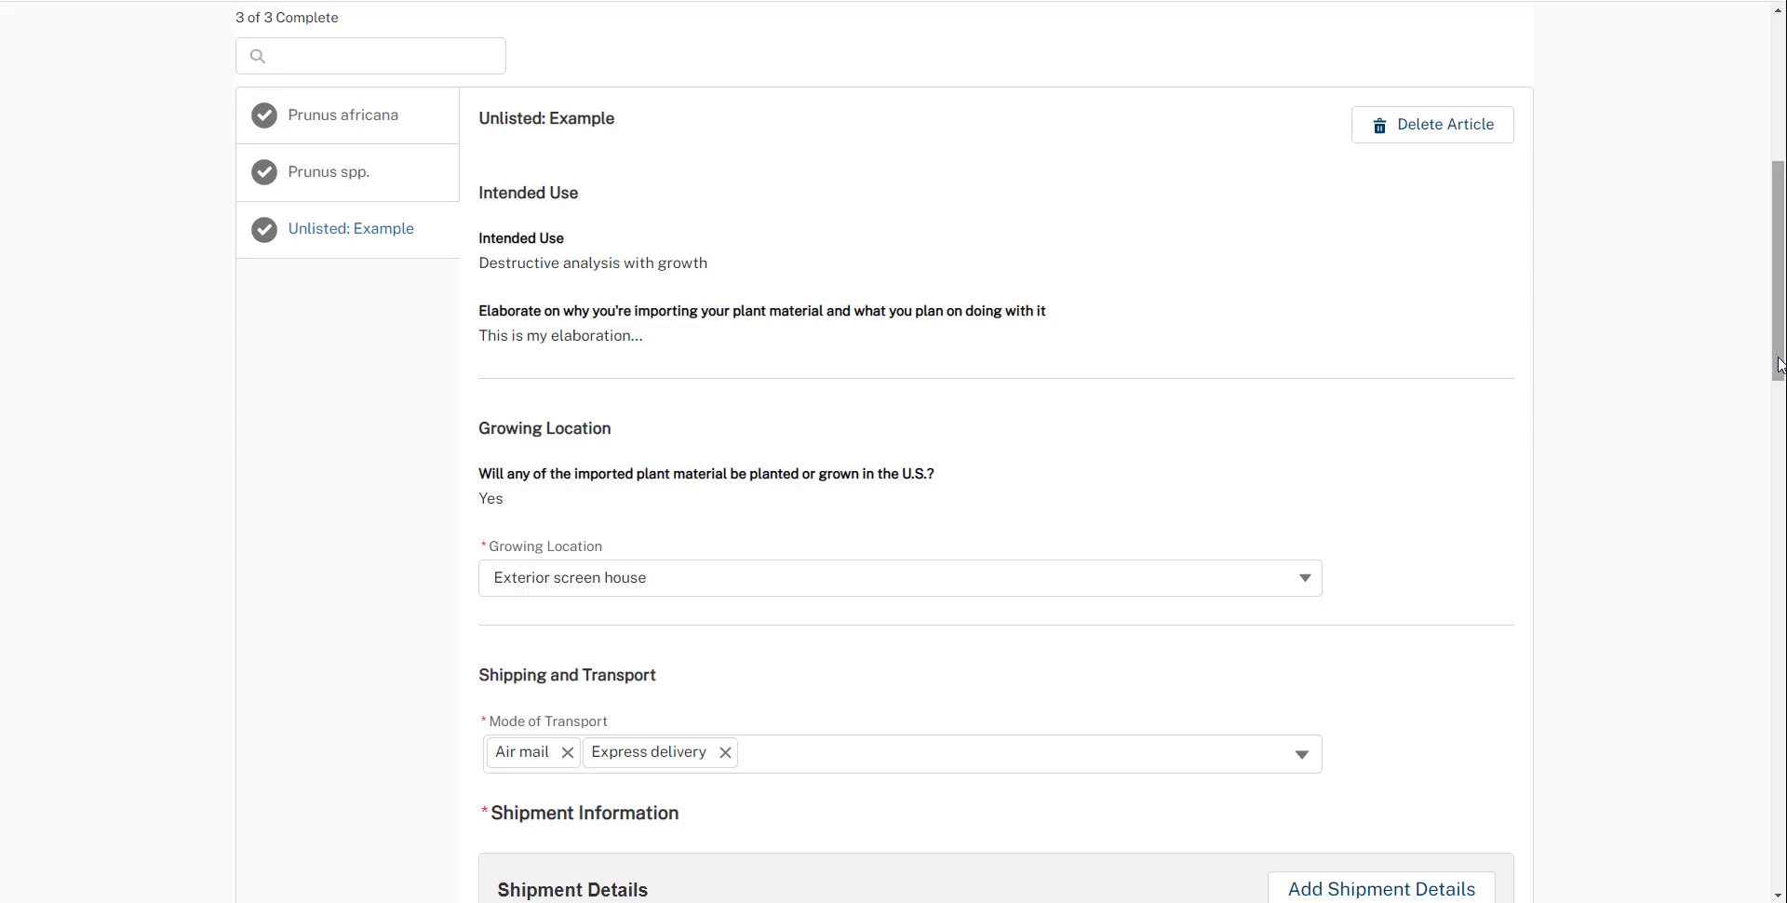
Save the completed articles and continue to the destination section, and select Florida Containment Facility as the destination by searching for "Florid"
drag(1776, 370, 1778, 761)
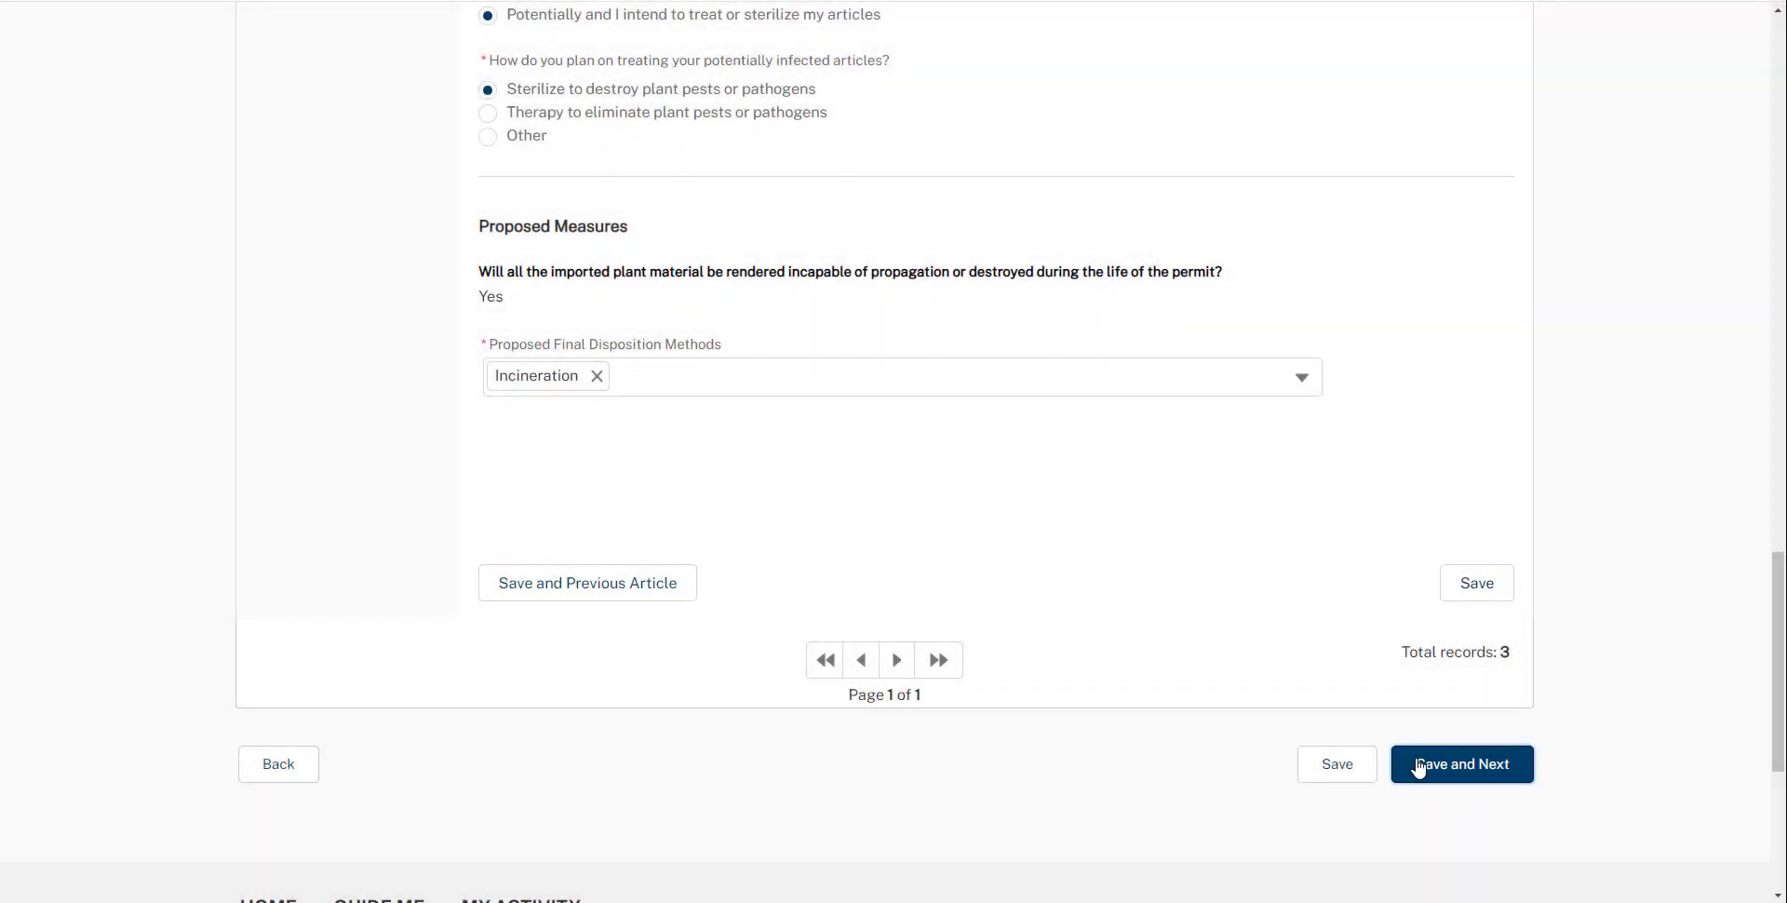
click(1416, 765)
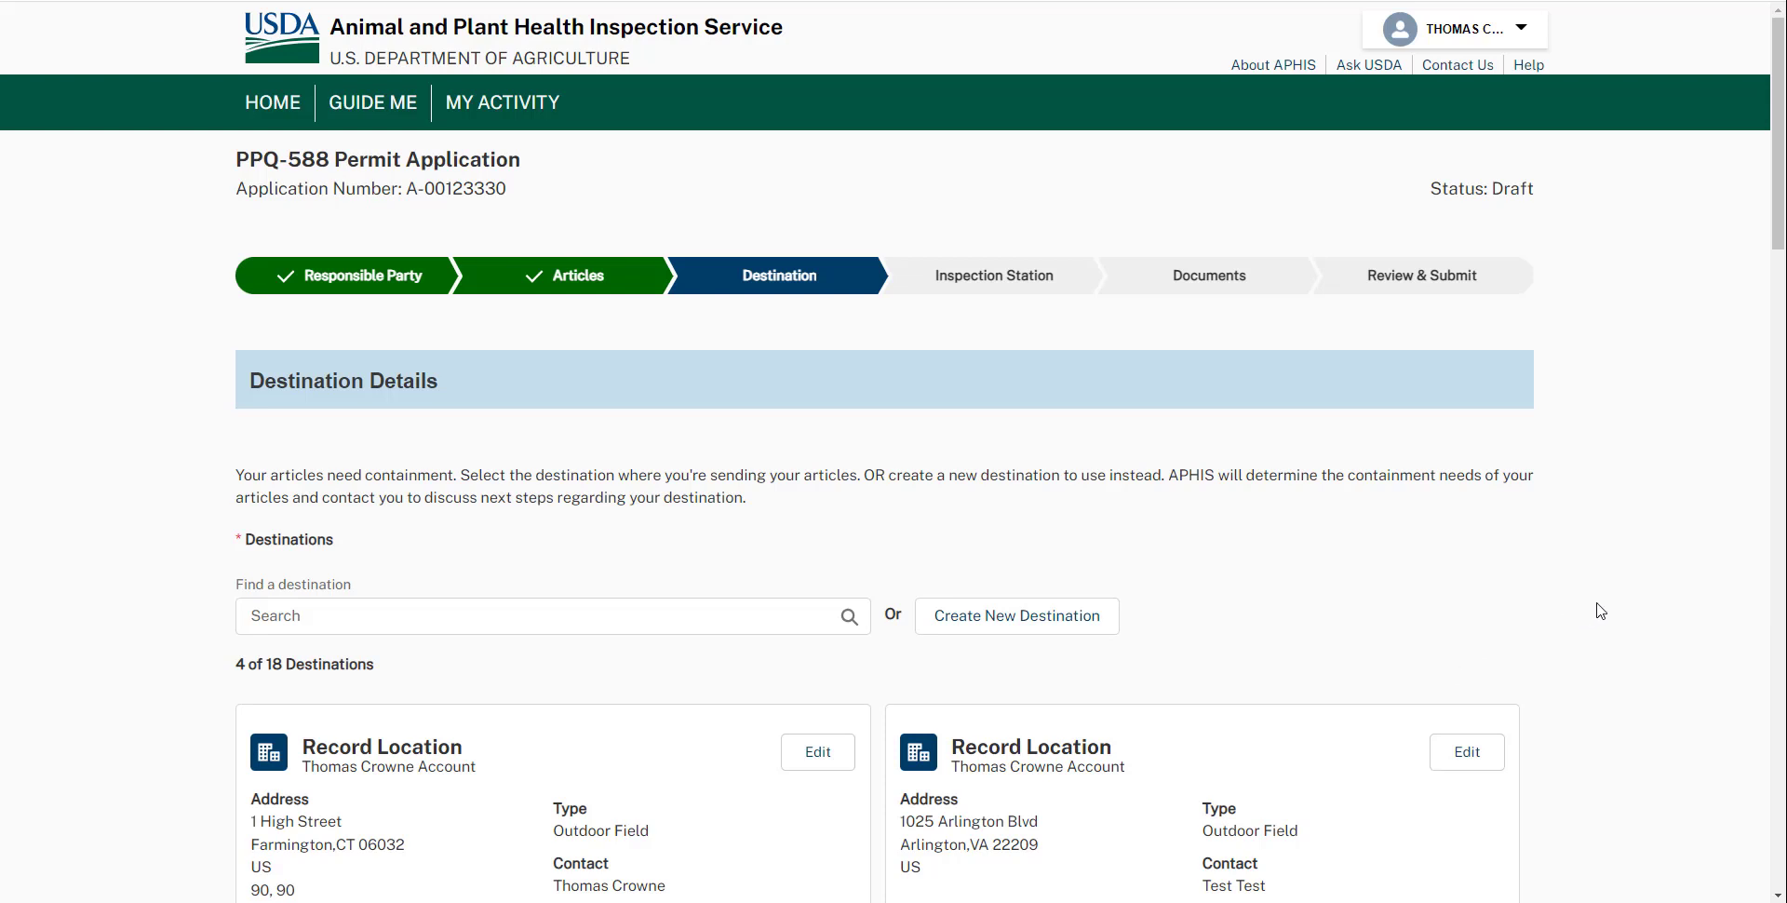
scroll(1600, 610, down, 5)
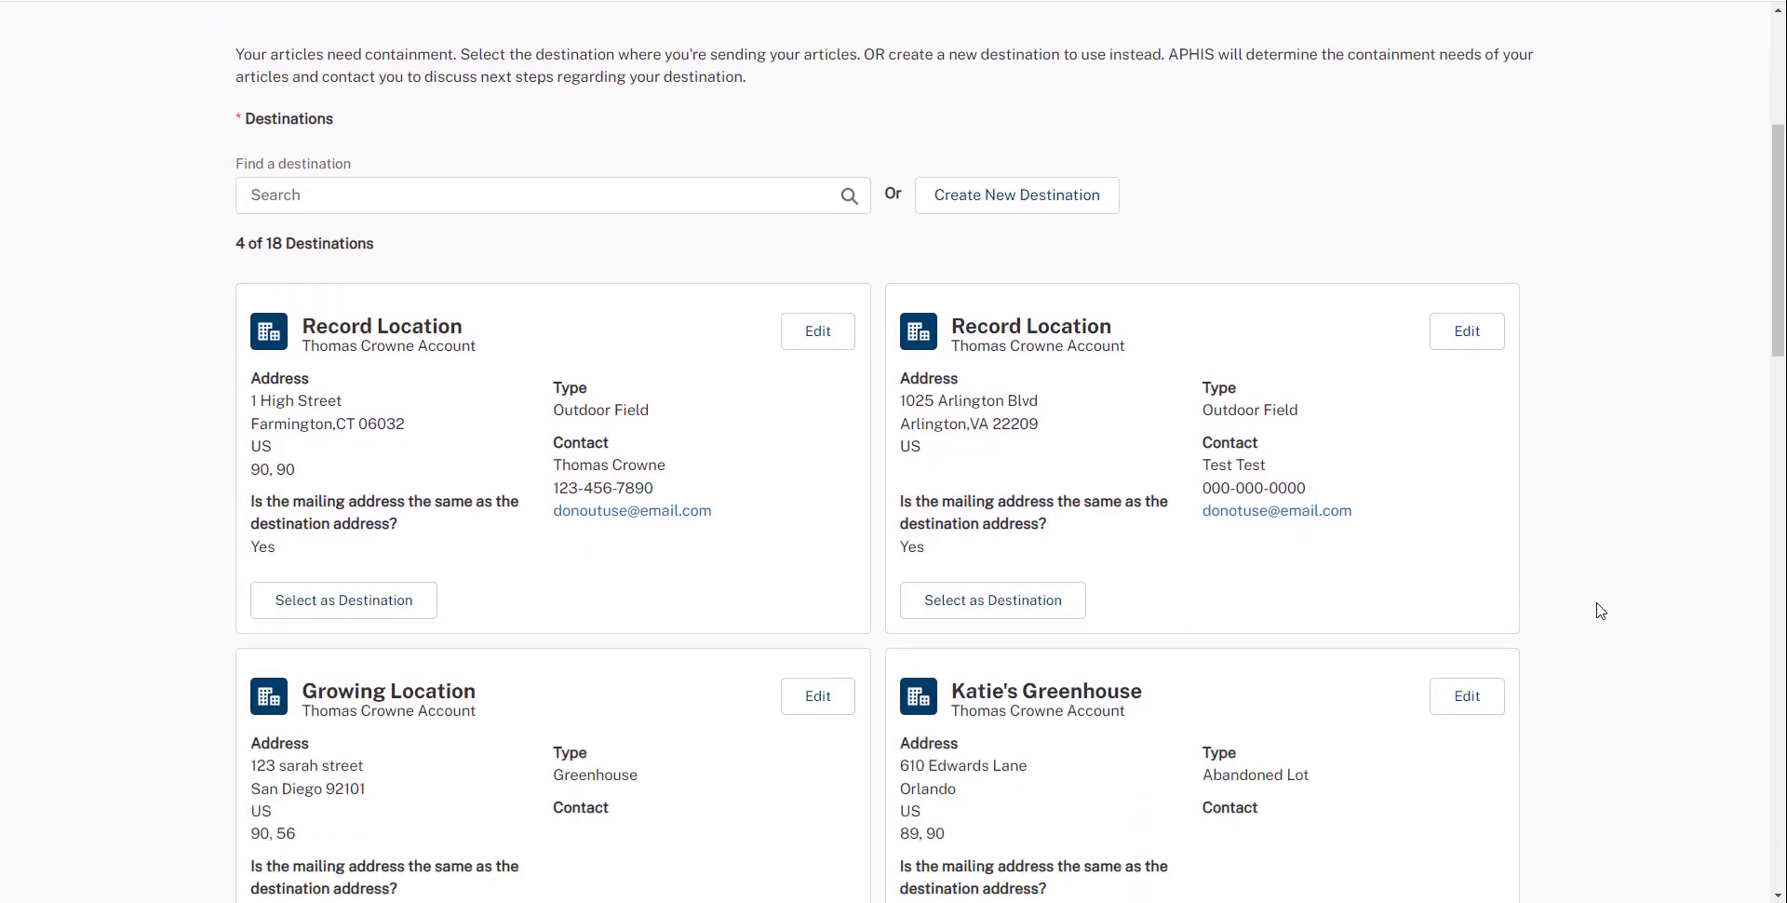
scroll(1600, 611, down, 1)
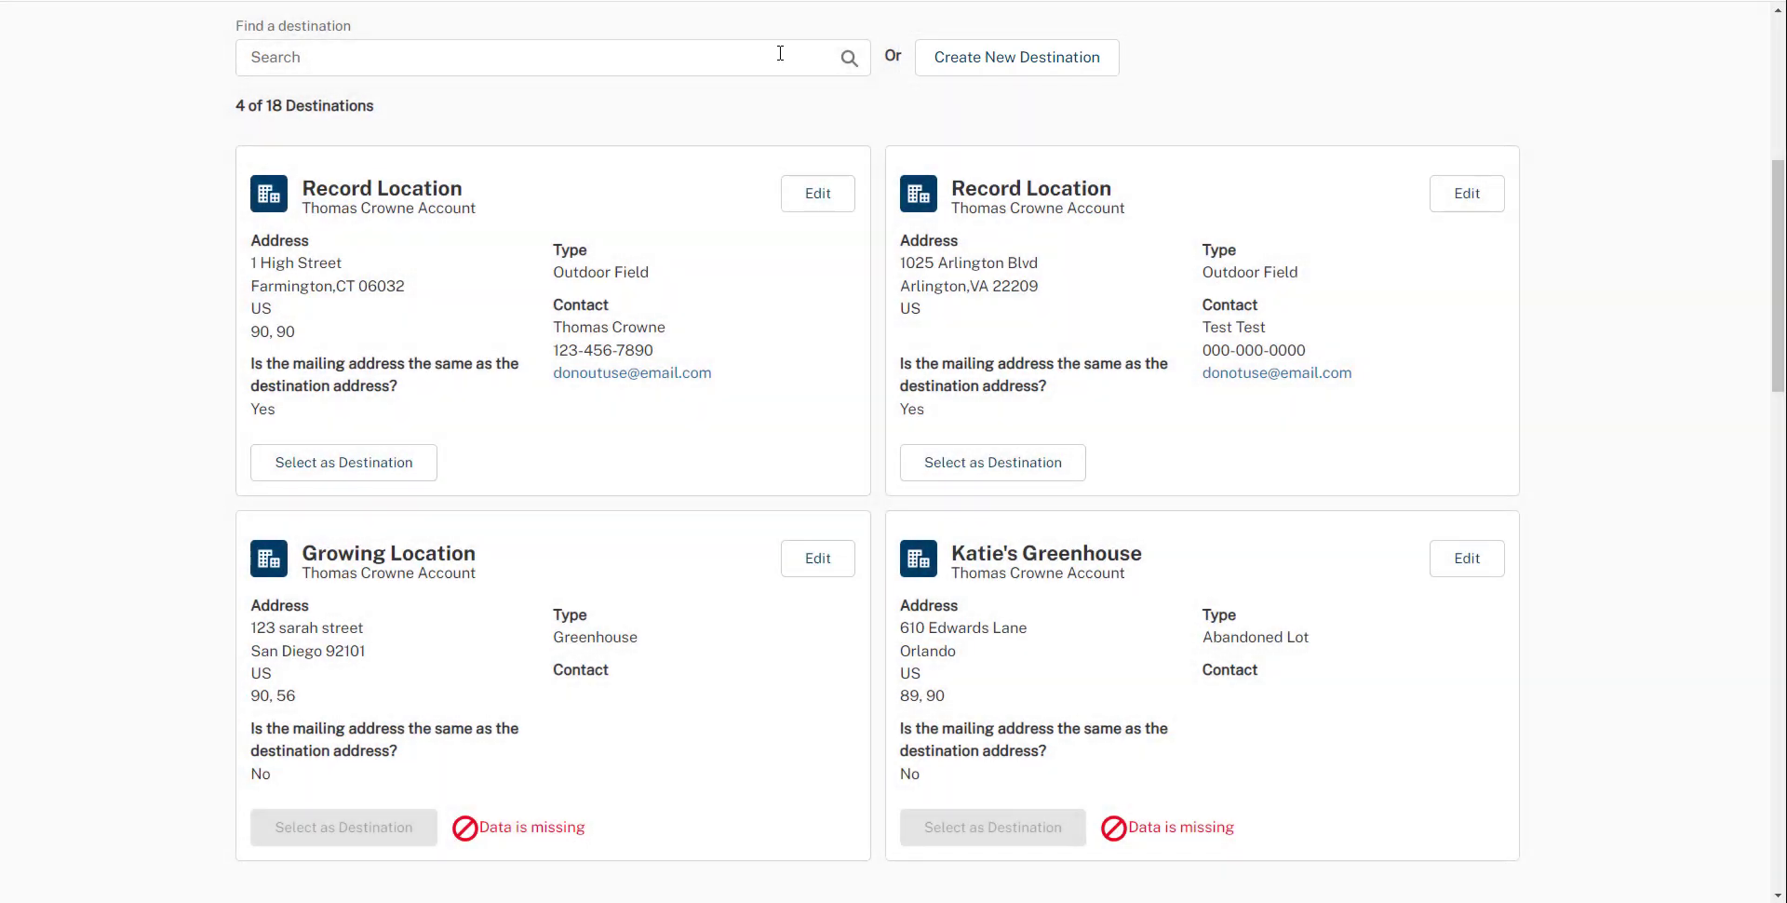
click(779, 54)
text(Florid)
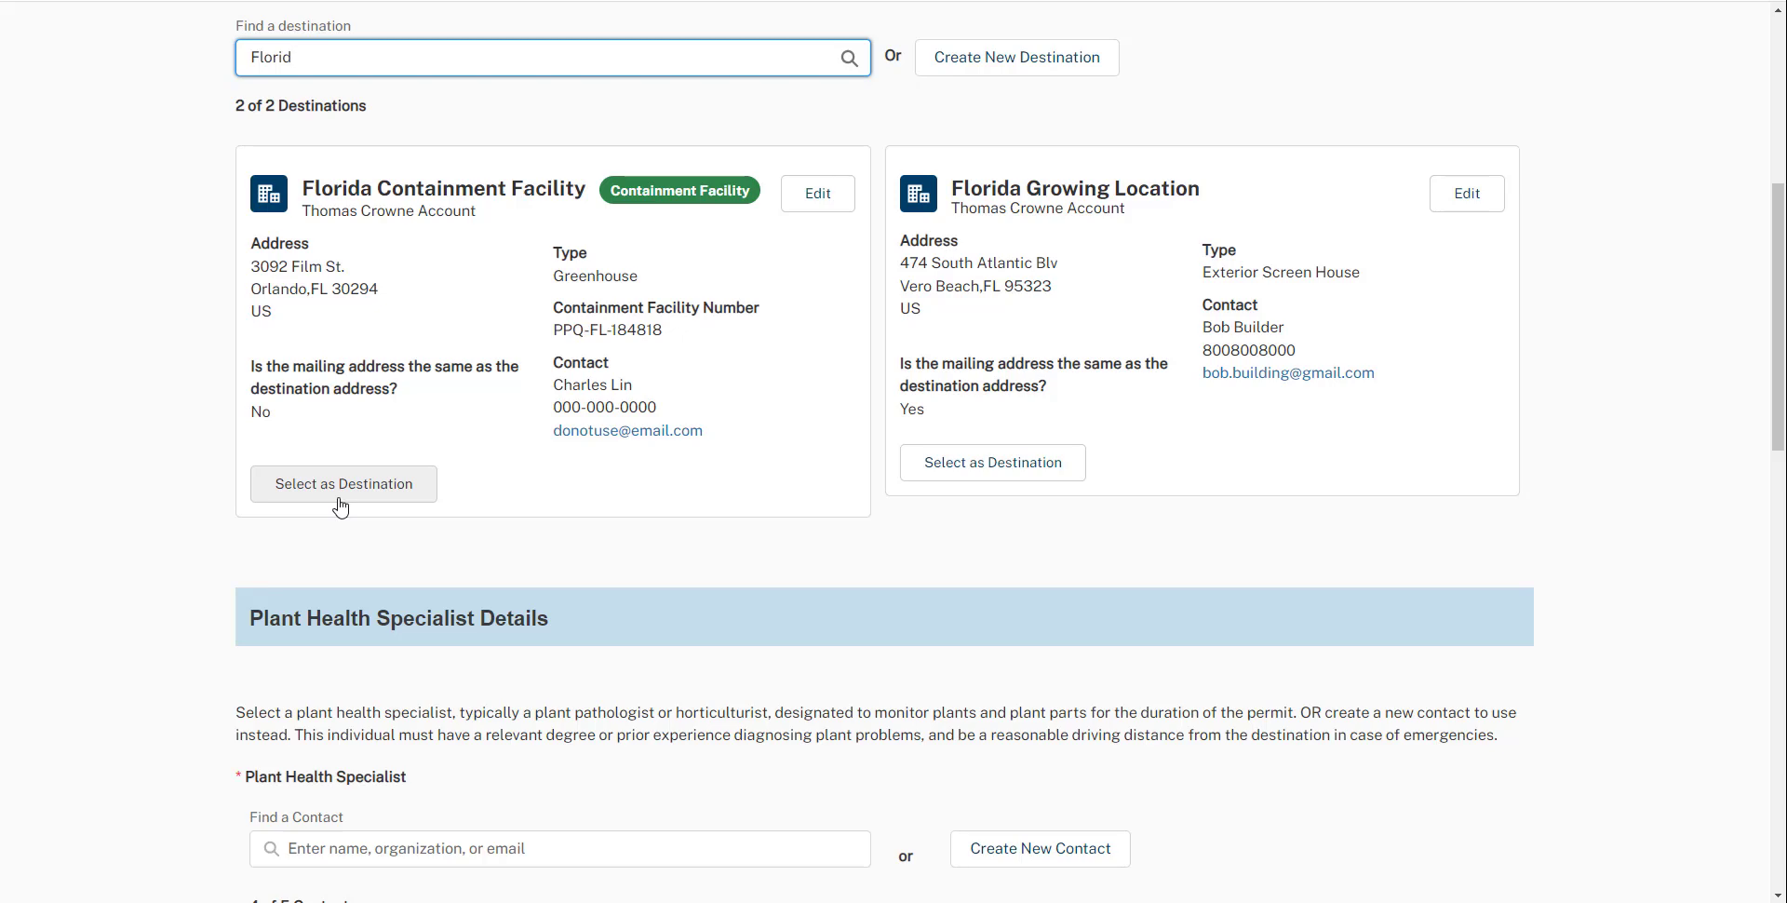
click(340, 503)
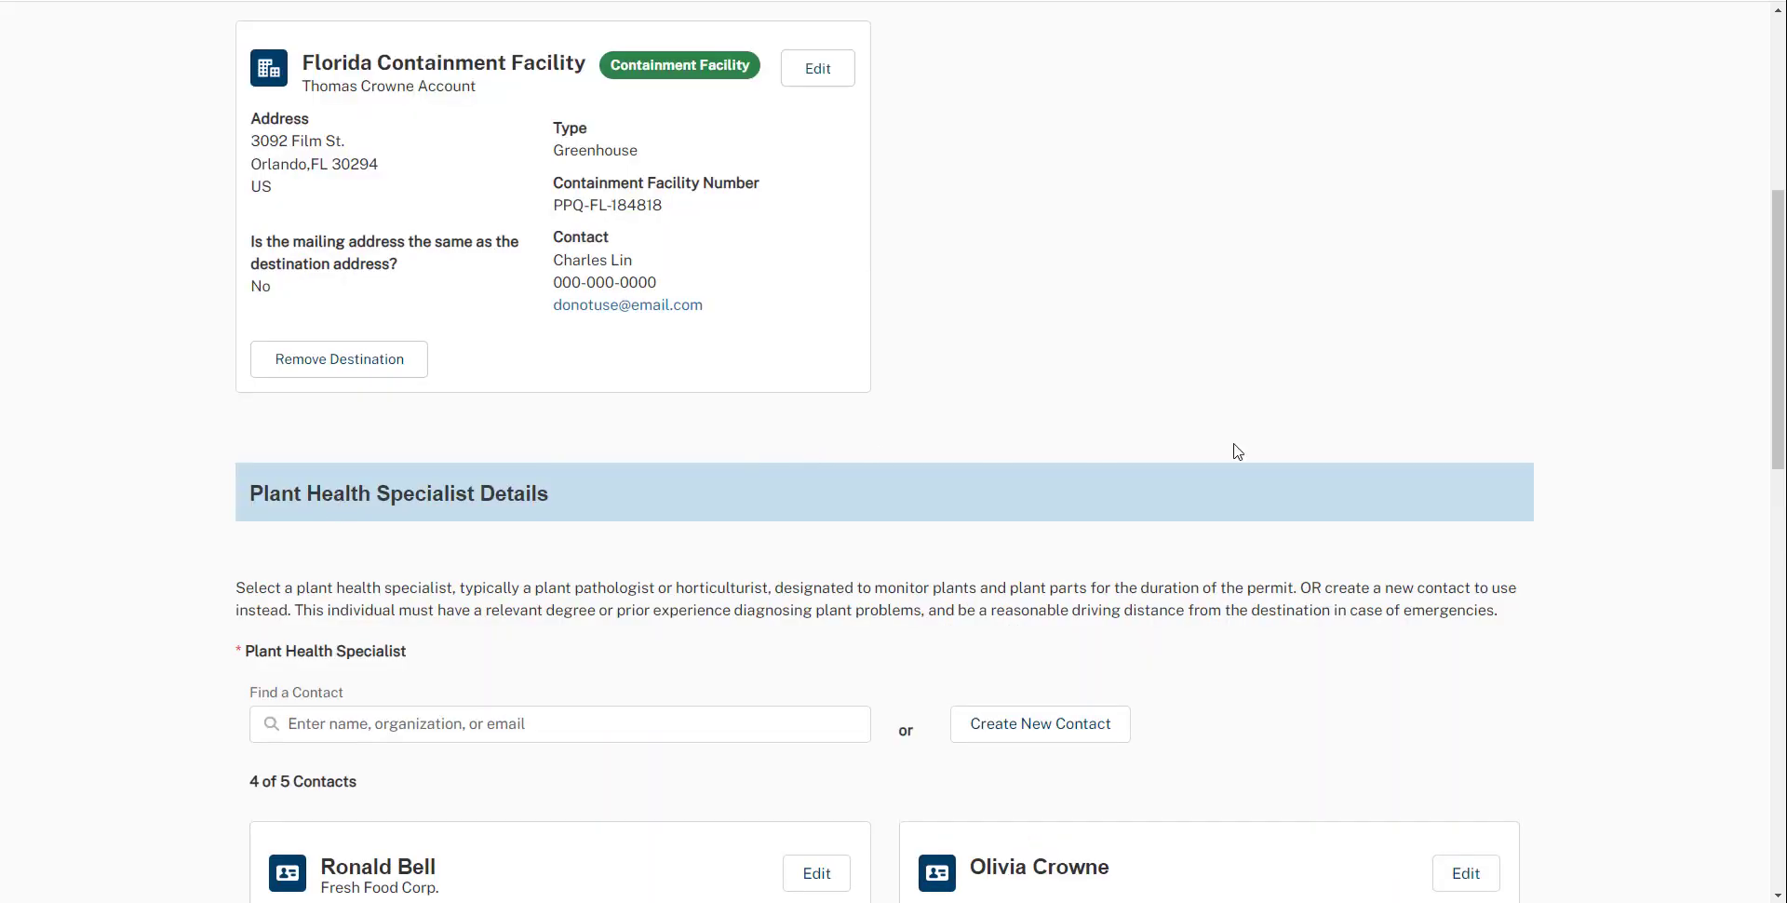
Select the second listed contact as the plant health specialist, and save the destination section to continue to the inspection station
drag(1779, 355, 1779, 480)
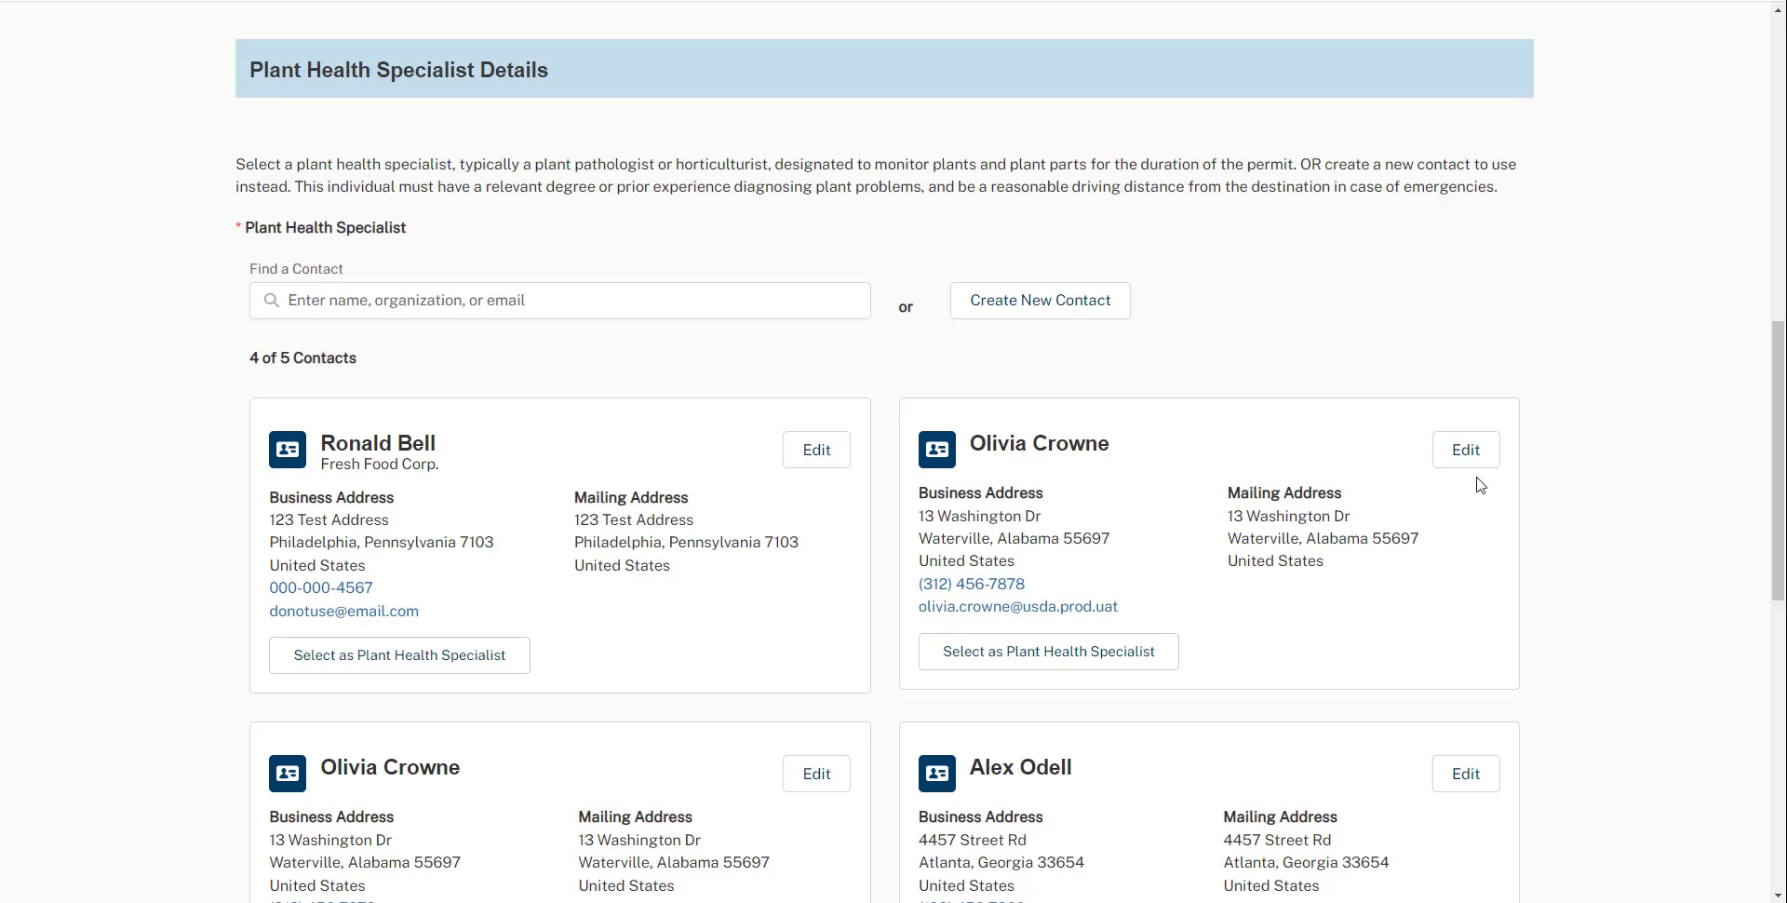
click(1100, 650)
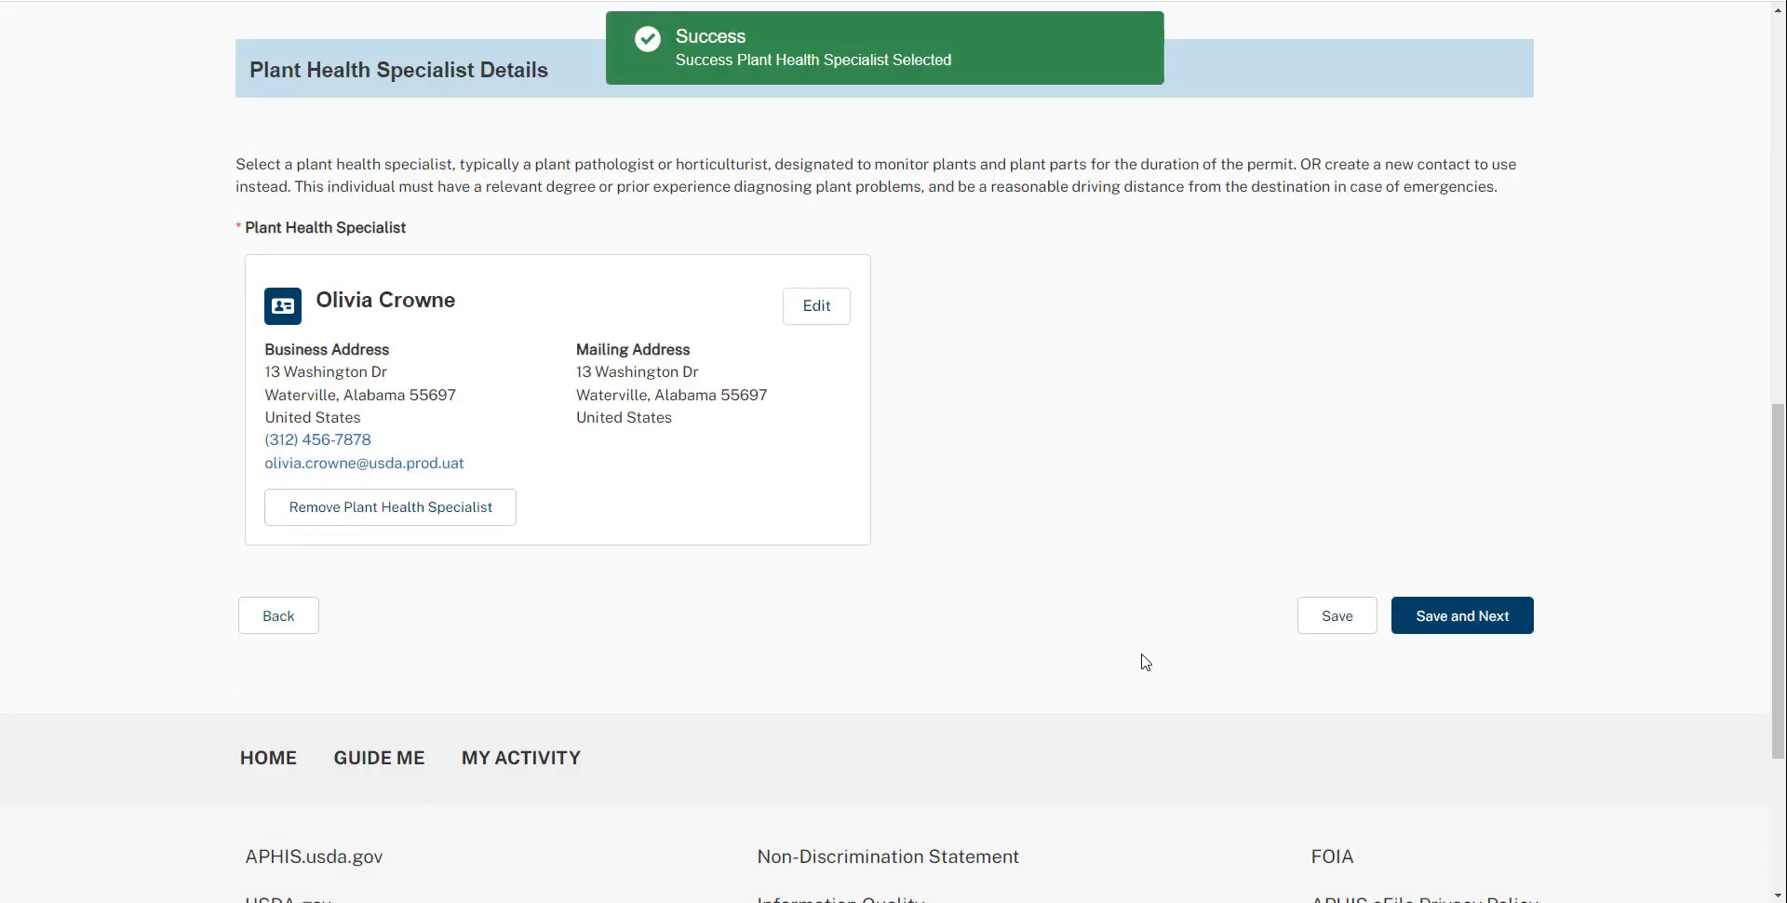
click(1419, 630)
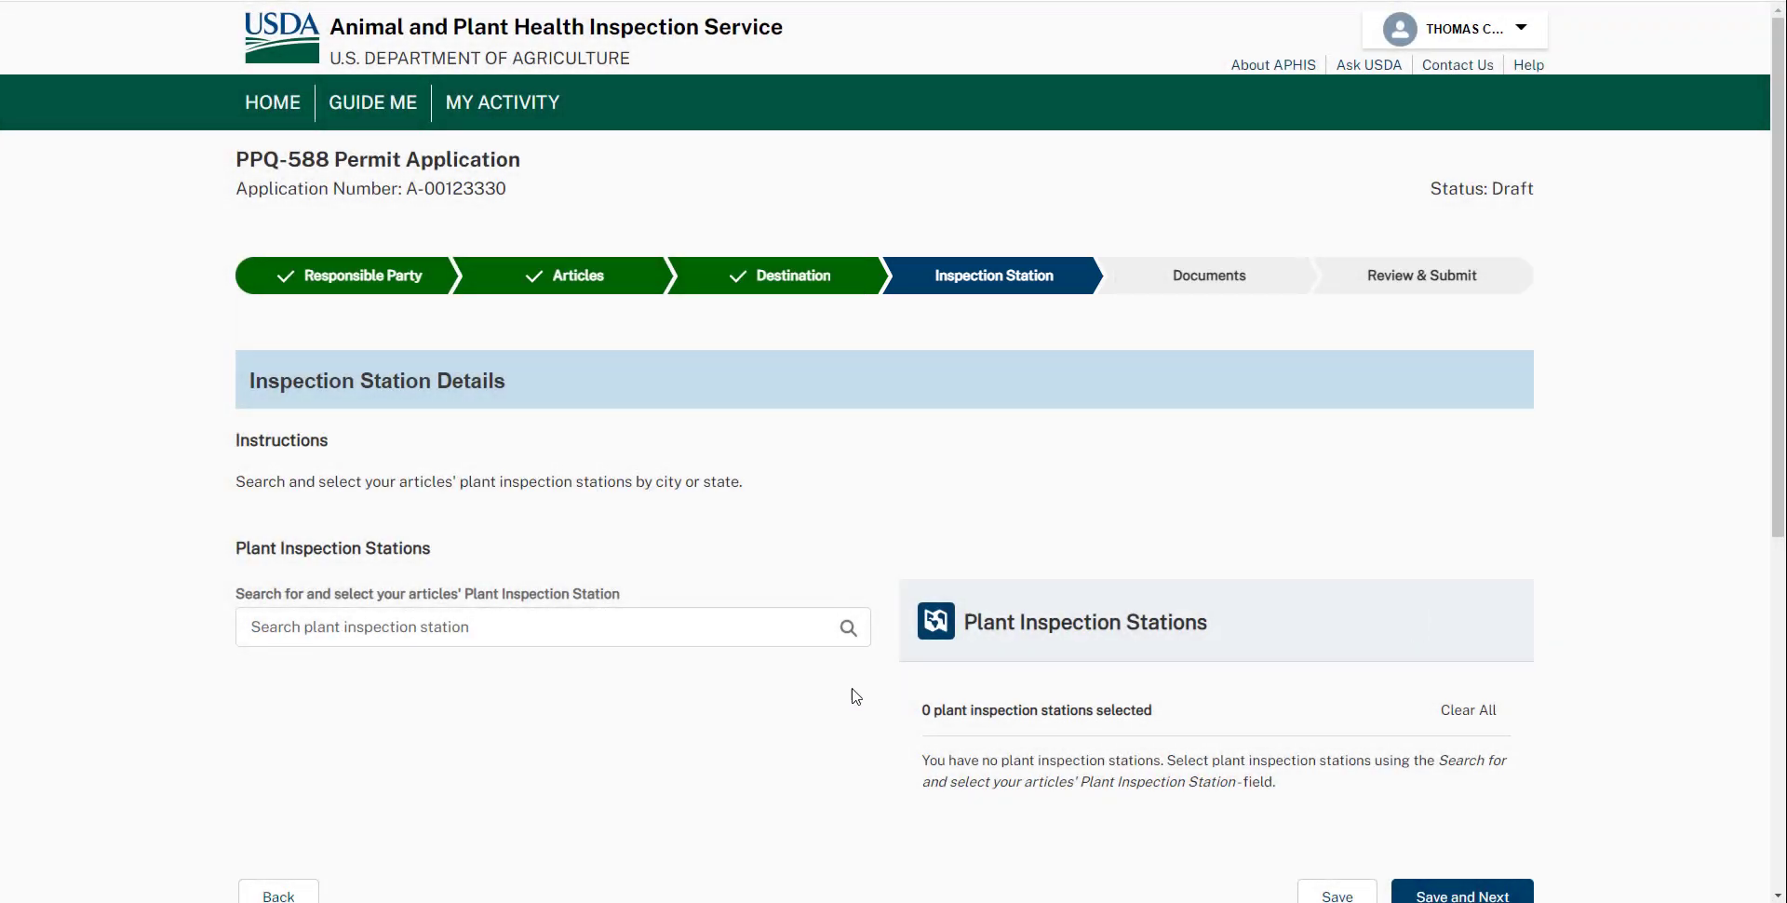
Search for "Miam", add Miami, FL as the plant inspection station, and save to continue to the documents section
click(758, 628)
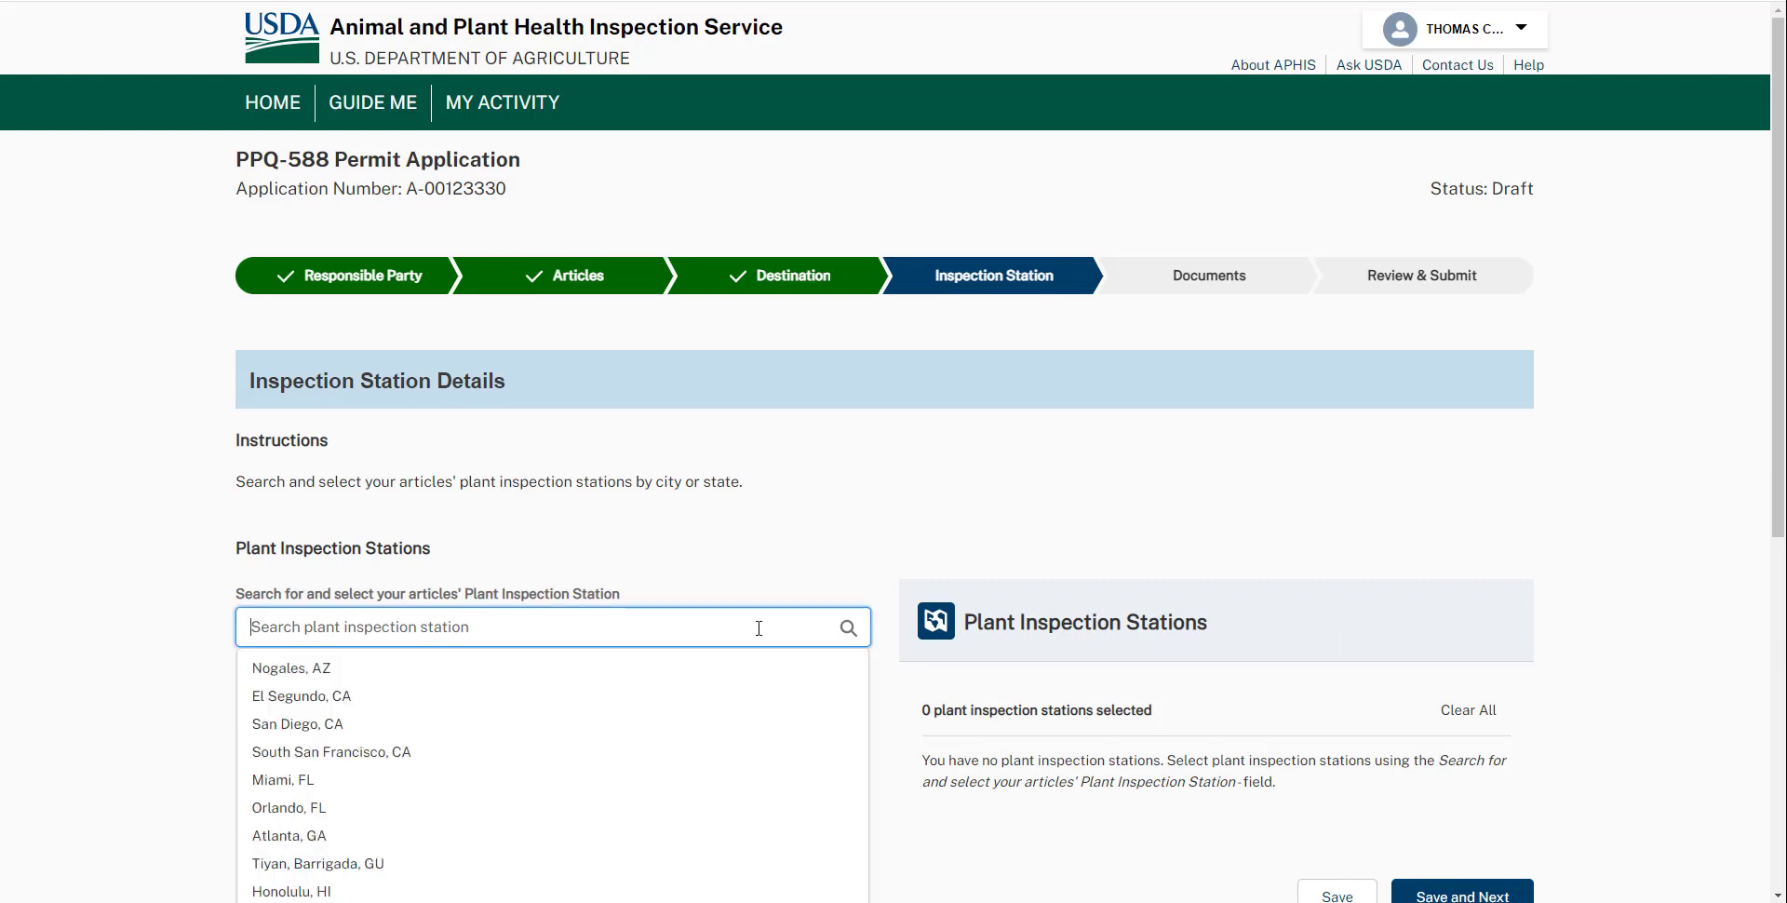
text(Miam)
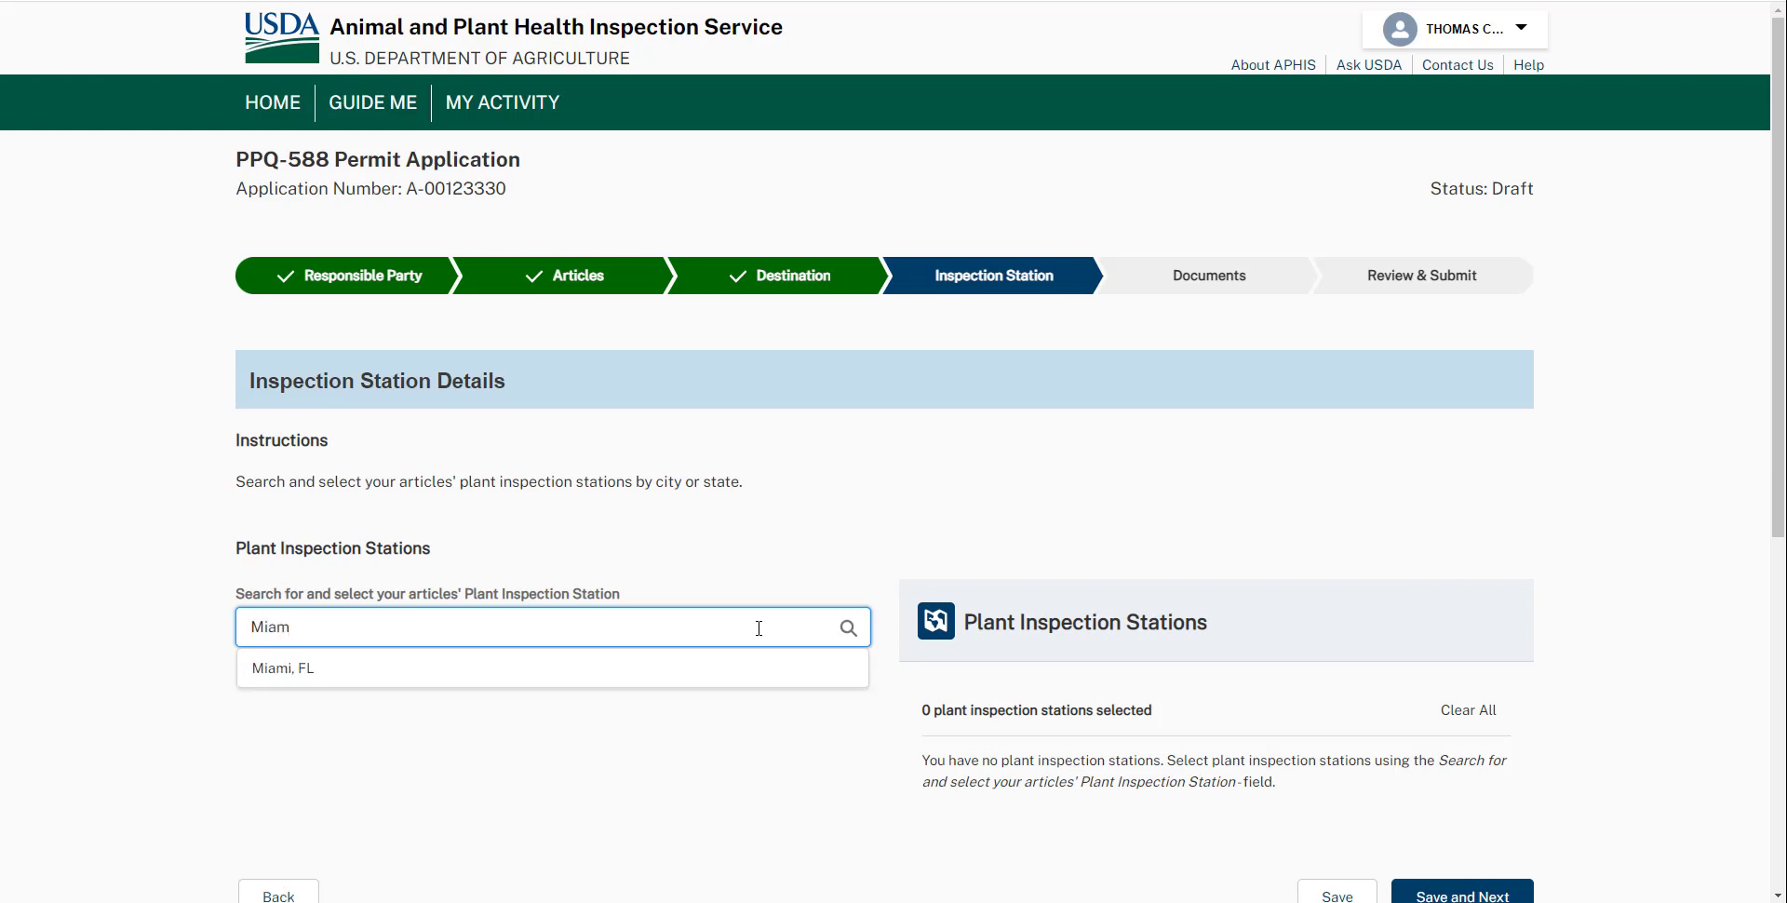
click(722, 683)
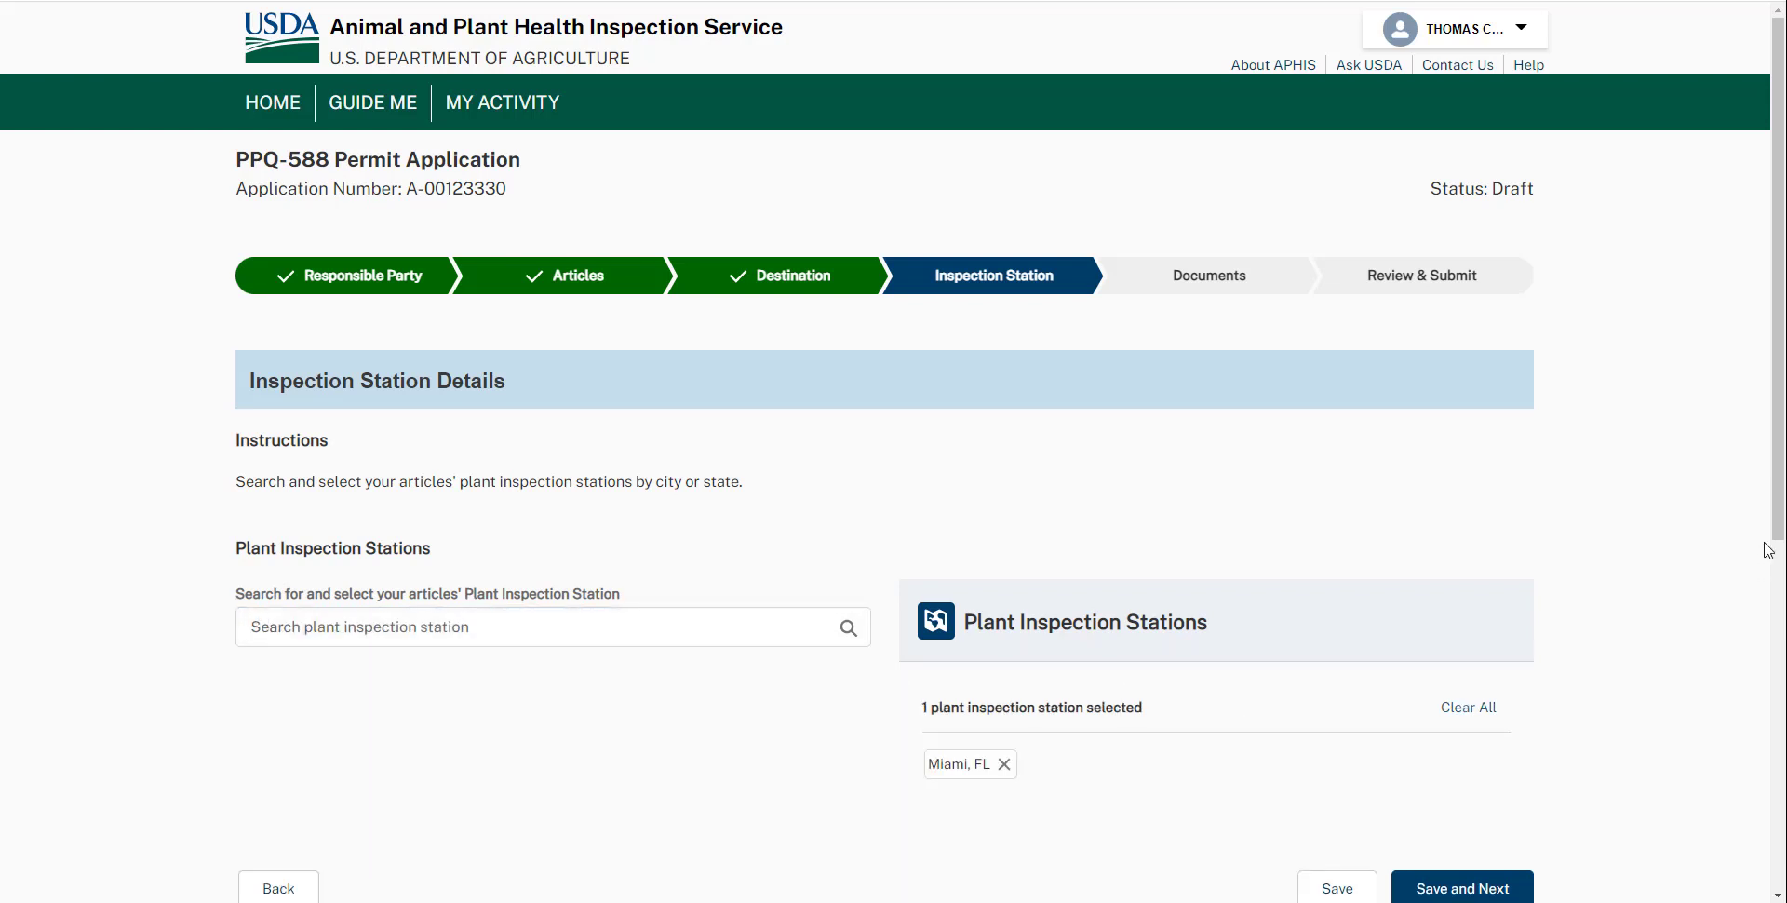
drag(1777, 539, 1784, 589)
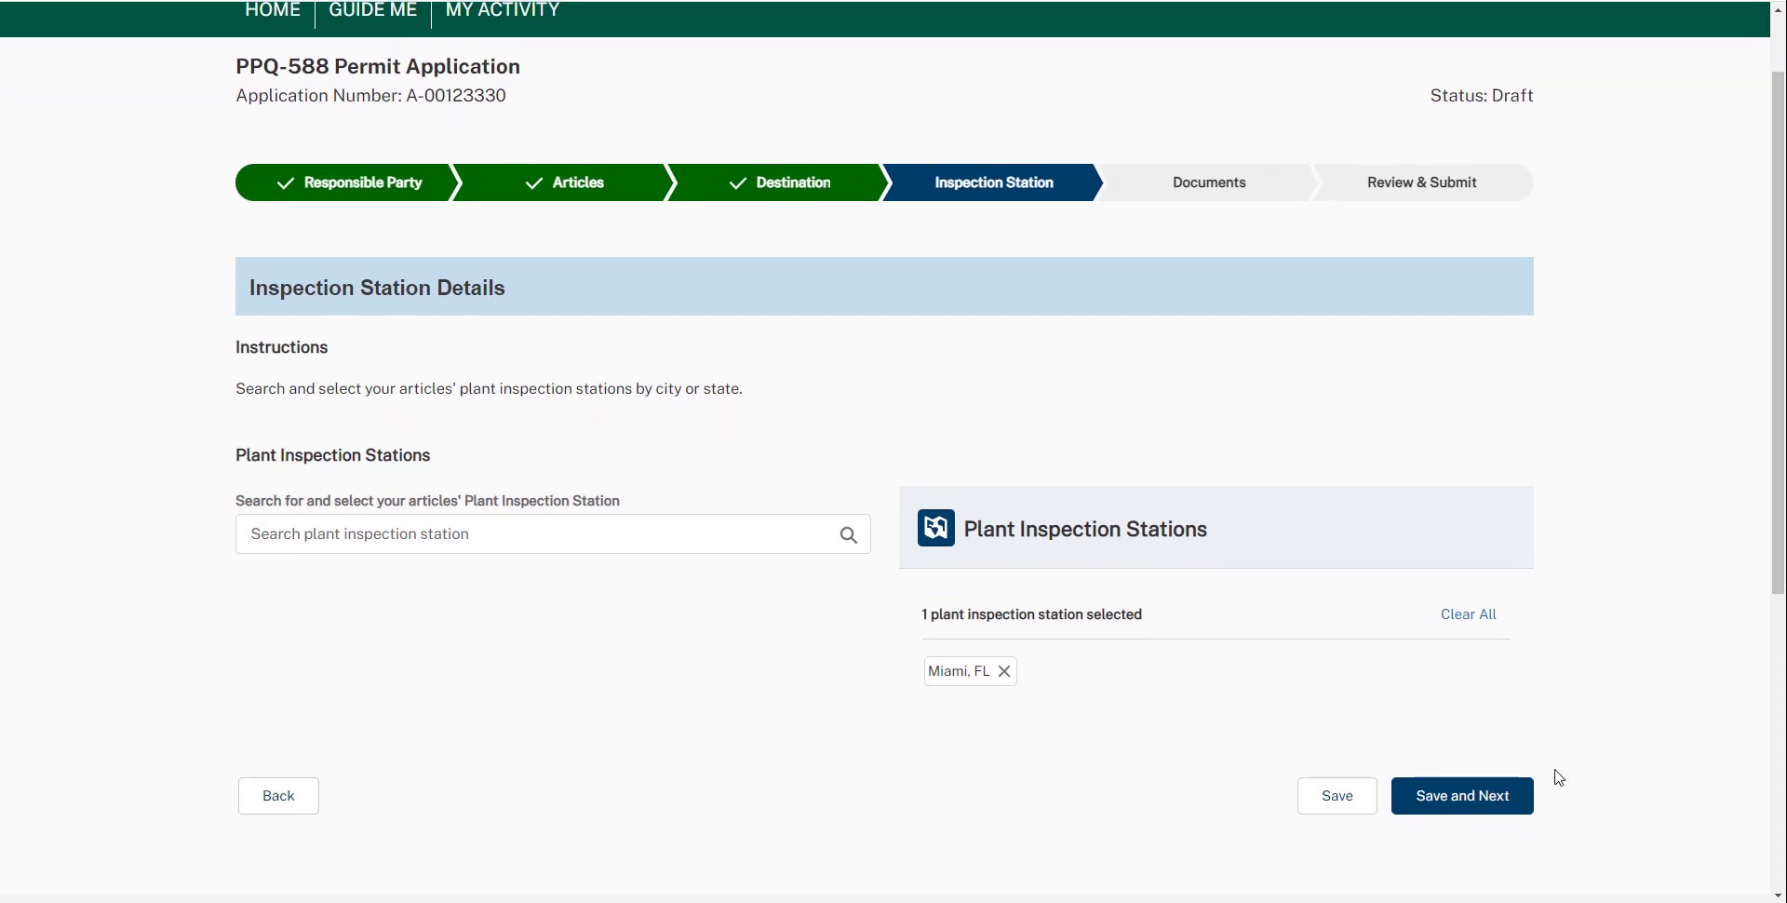
click(1513, 802)
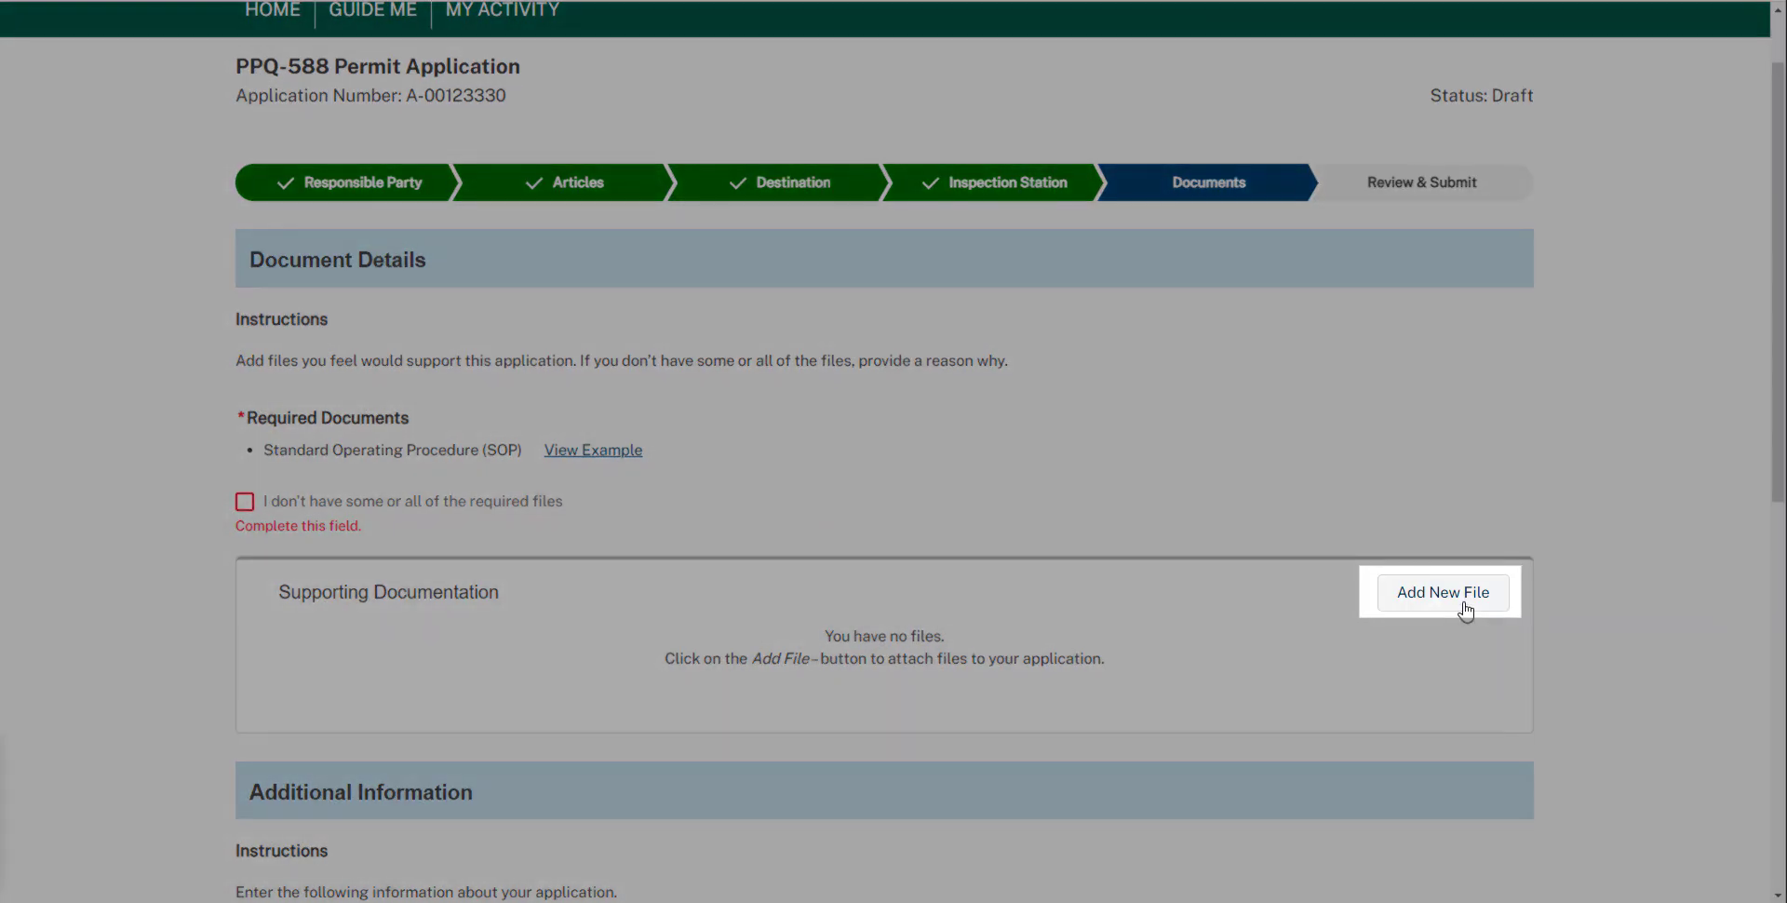
click(1464, 606)
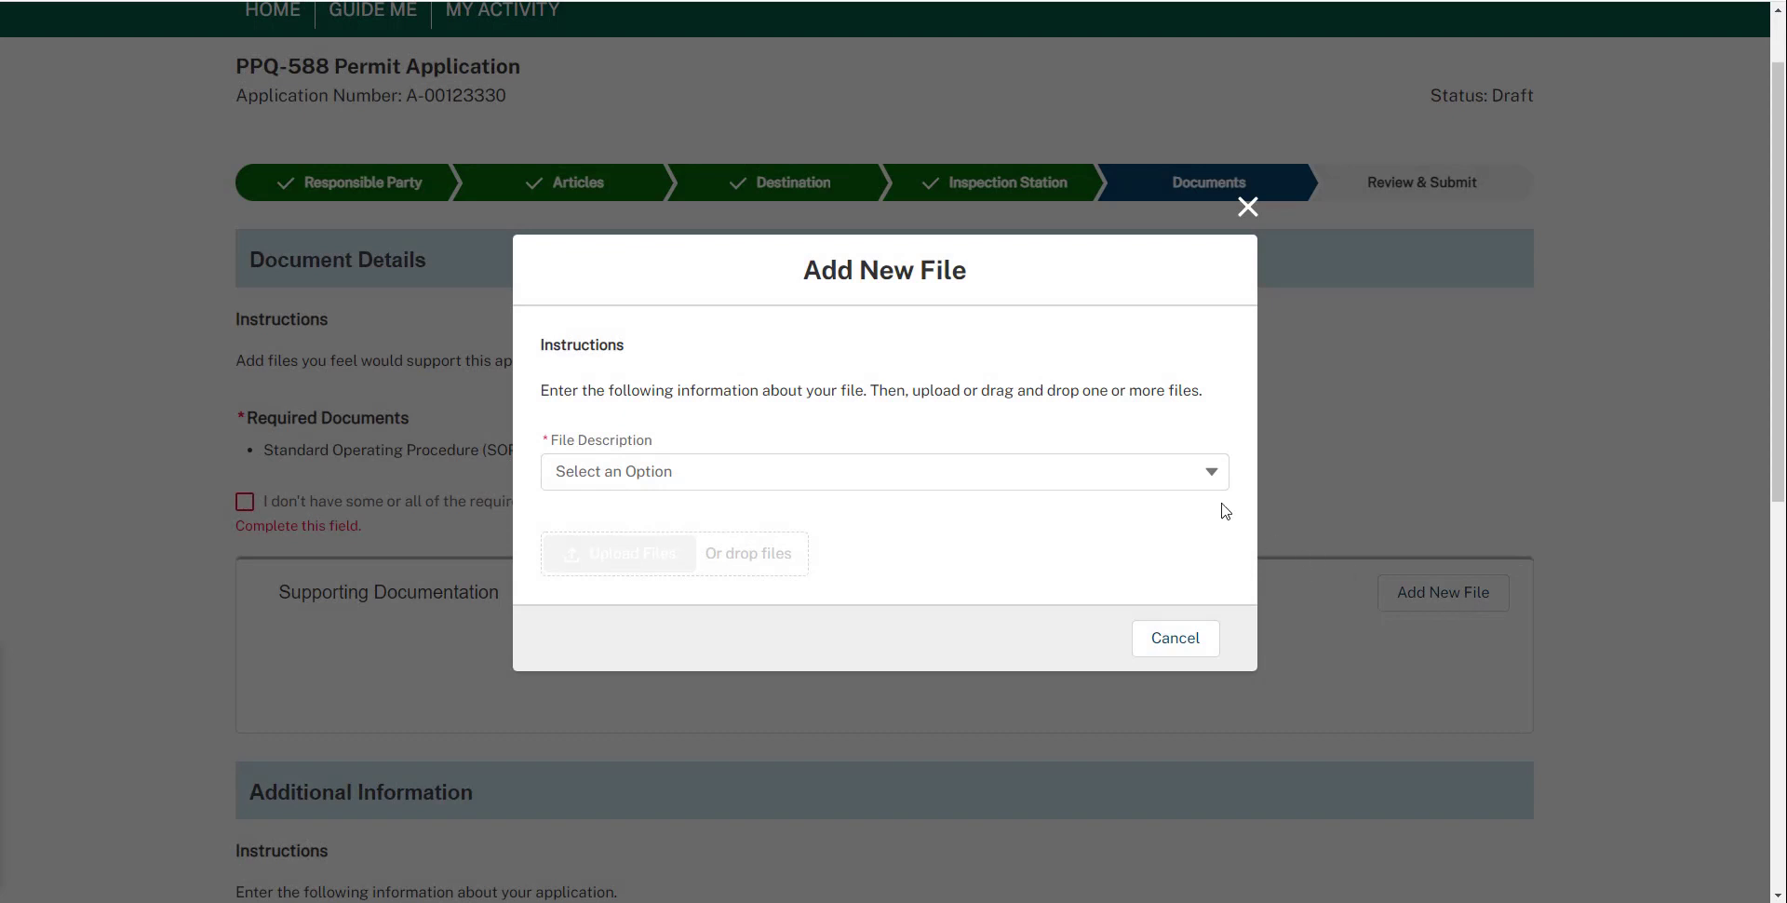
click(1180, 484)
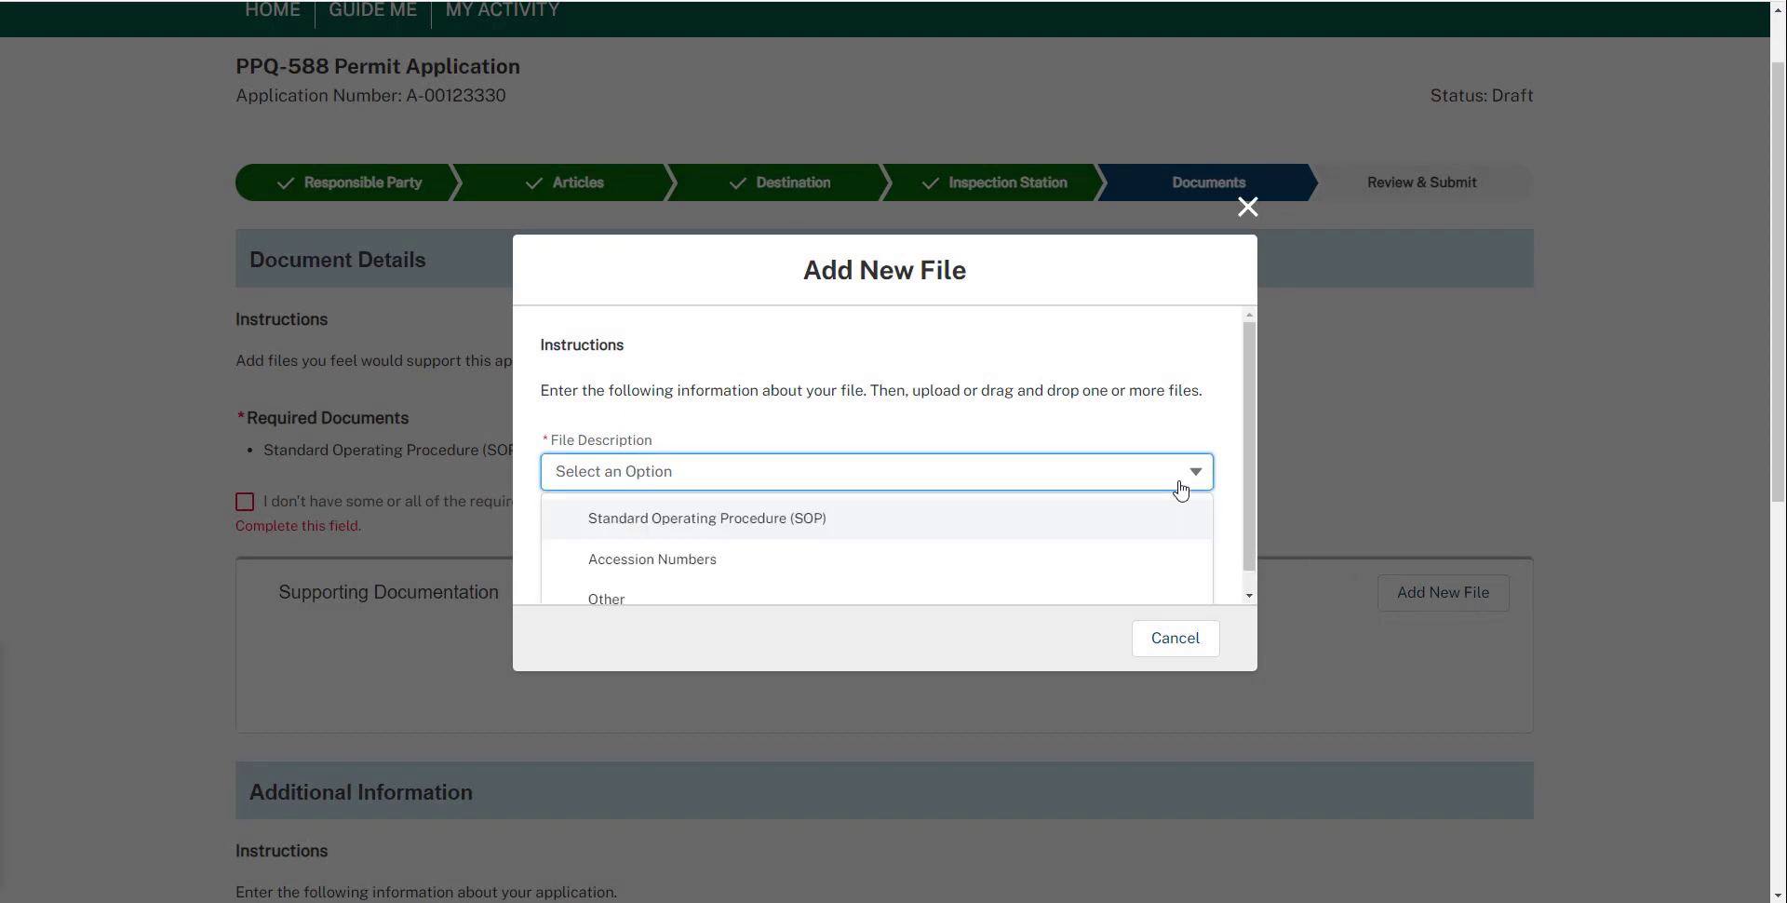
click(1158, 534)
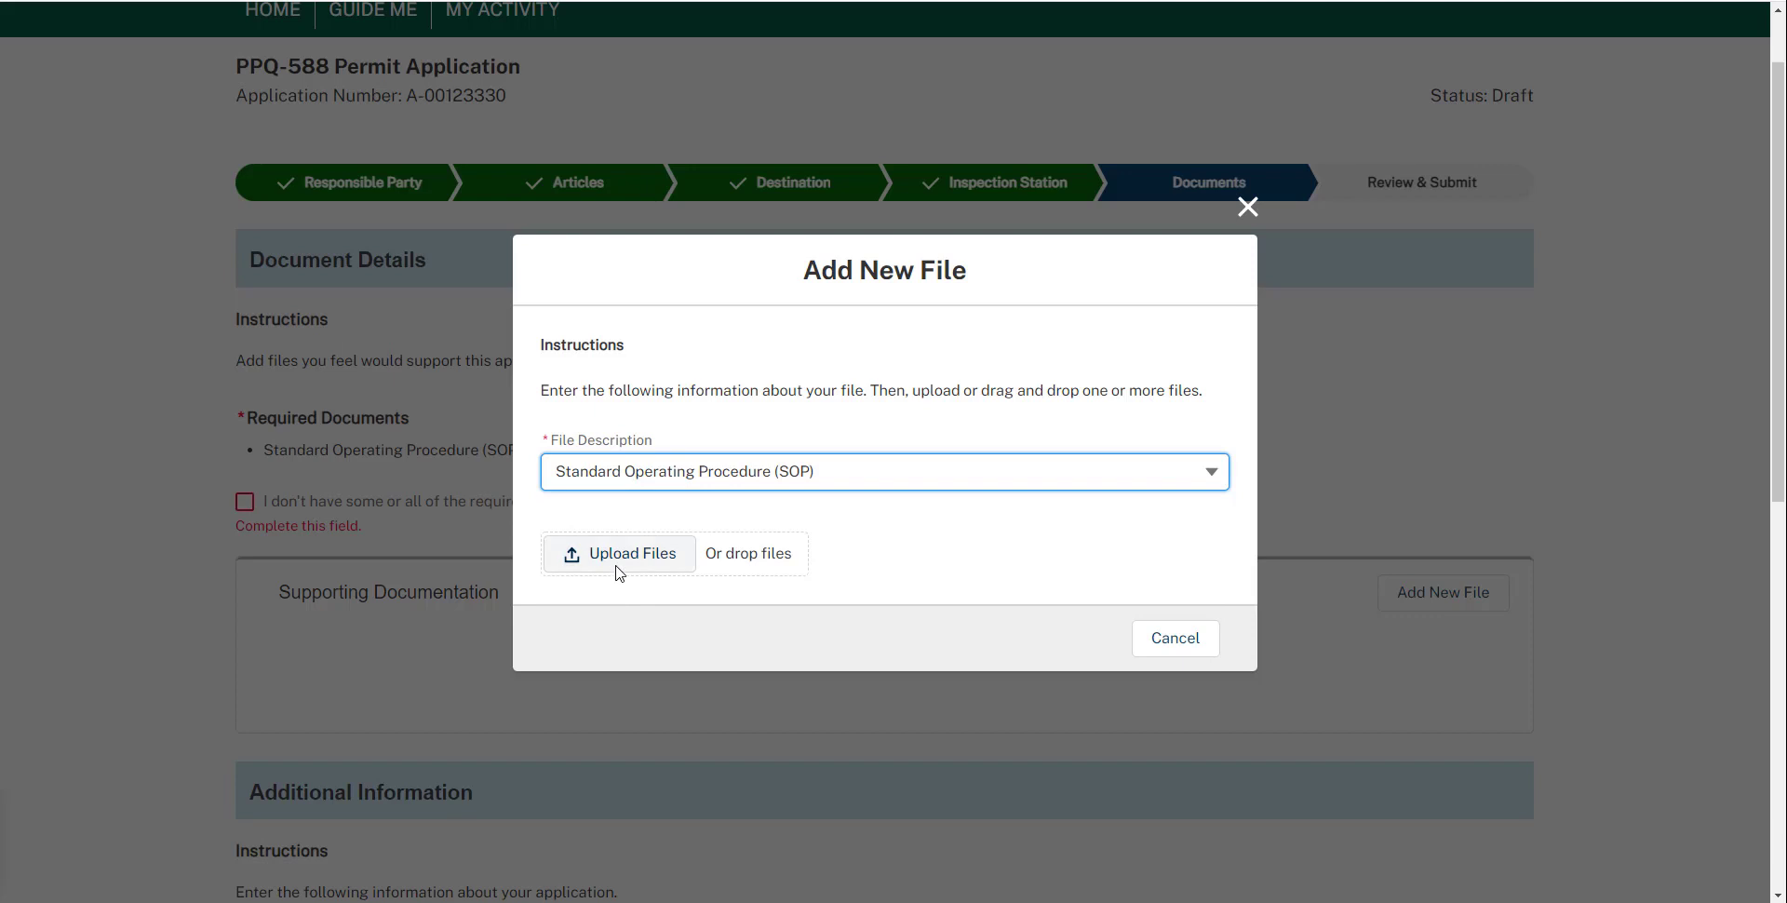
click(1194, 639)
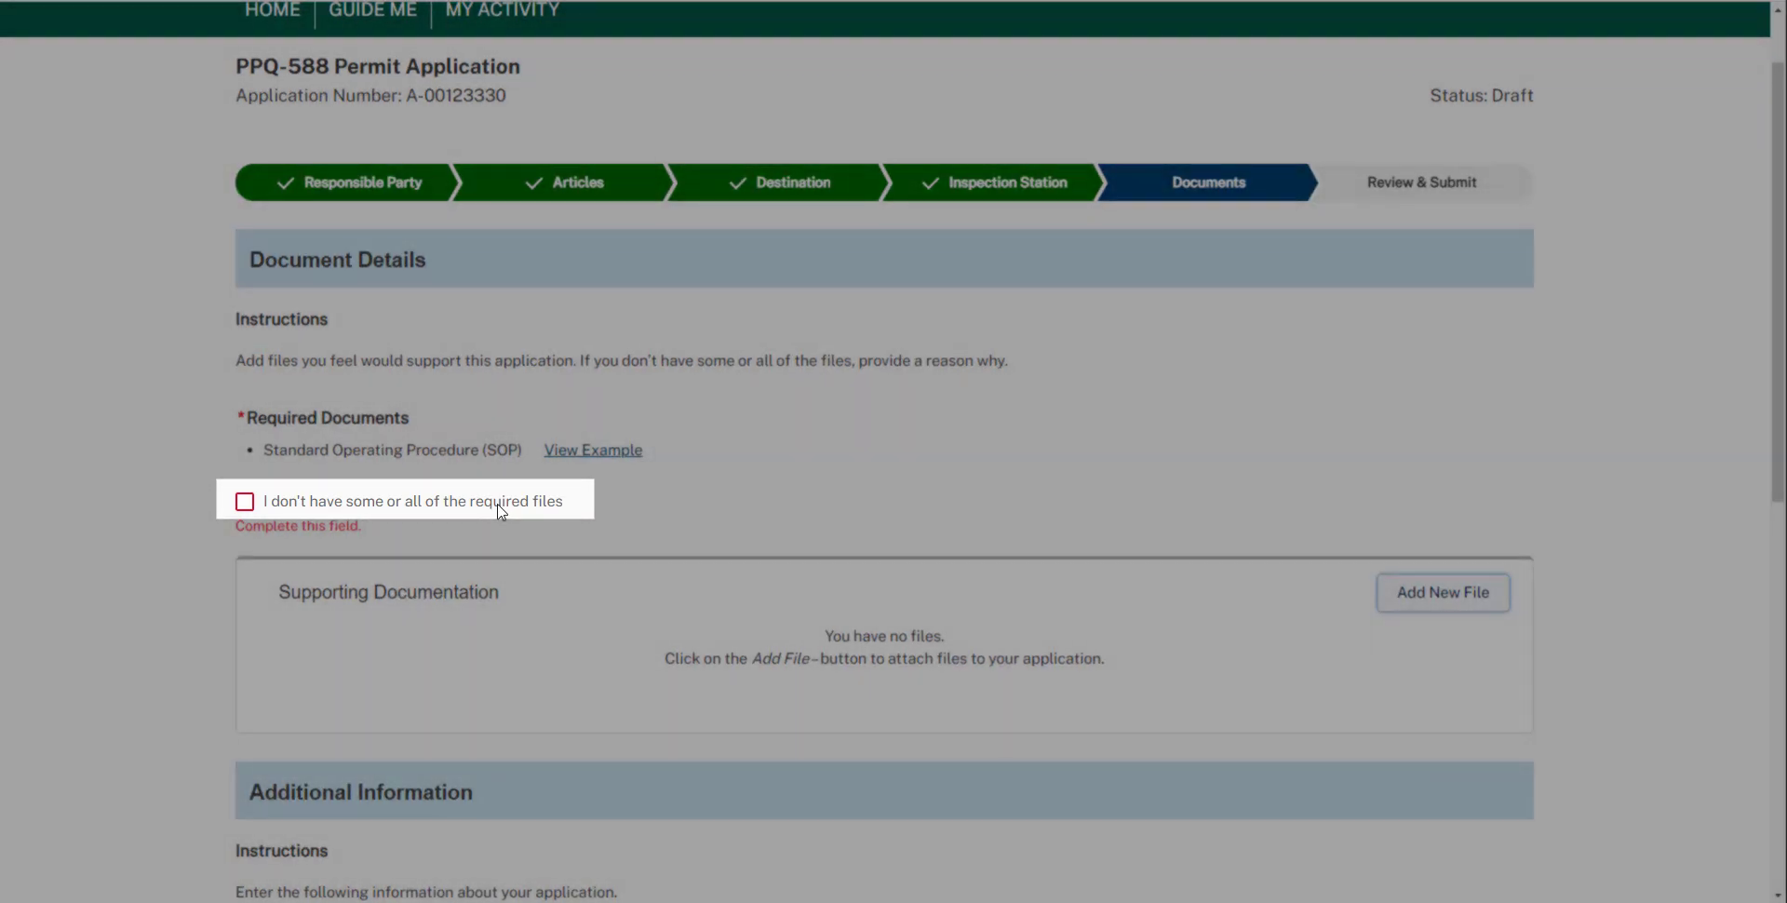
Declare that some or all required files are missing, give the reason "I do not have this document....", and save to continue to the review
click(503, 512)
click(479, 609)
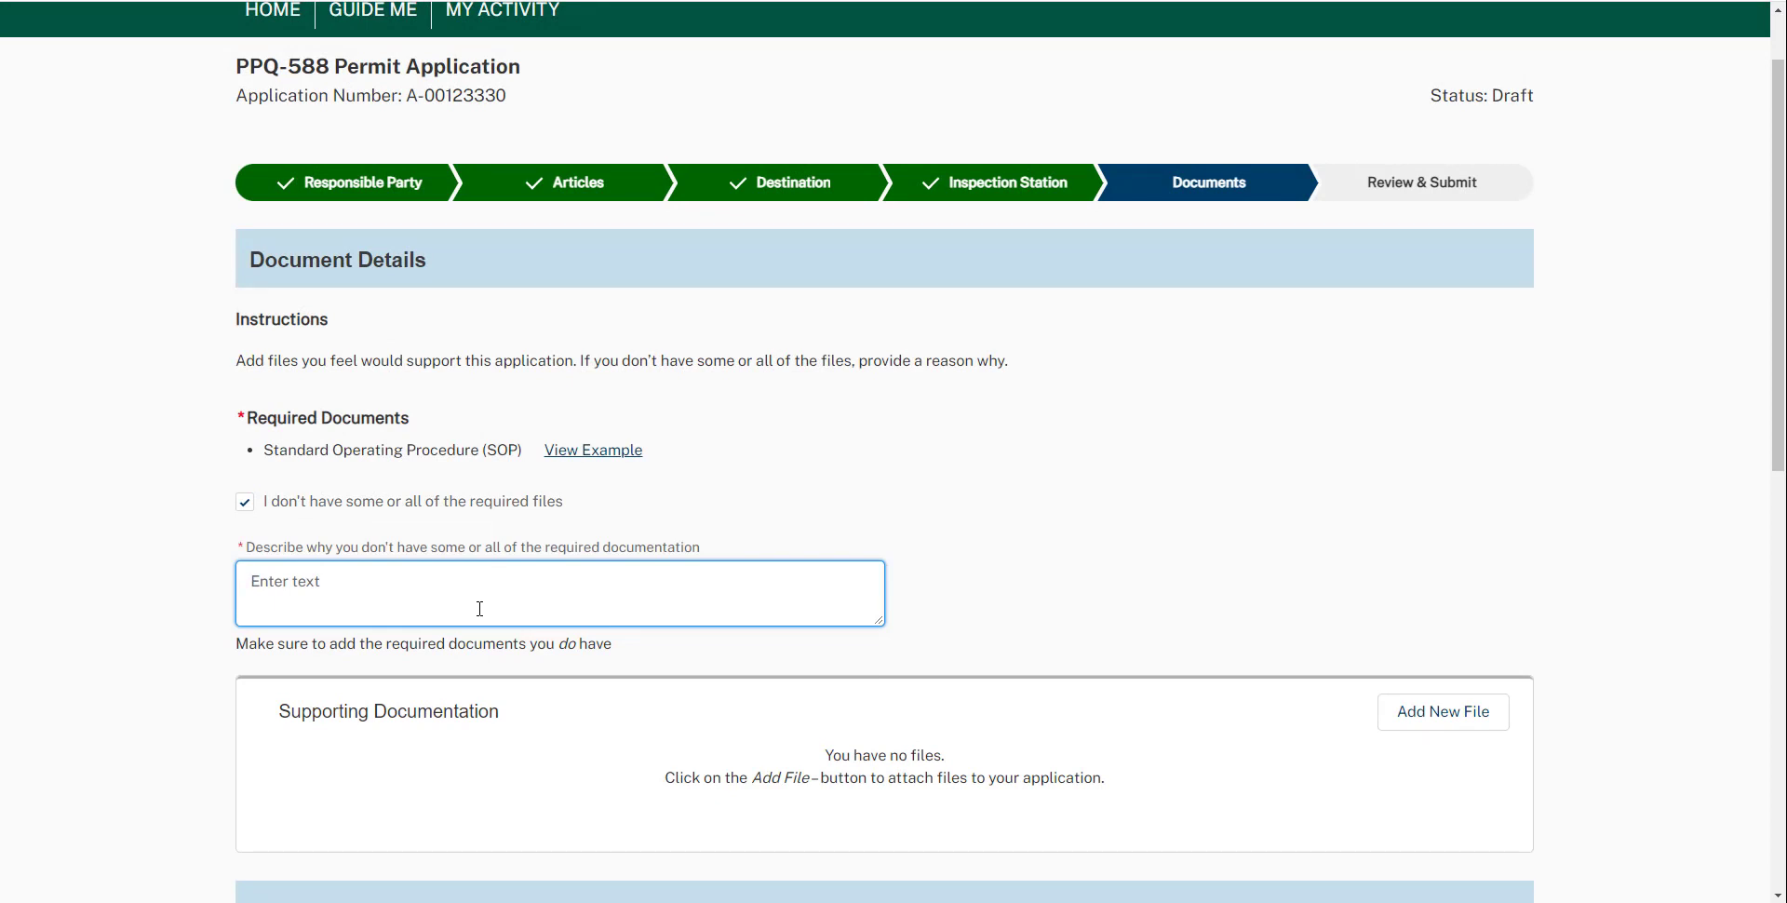
text(I do not have this document)
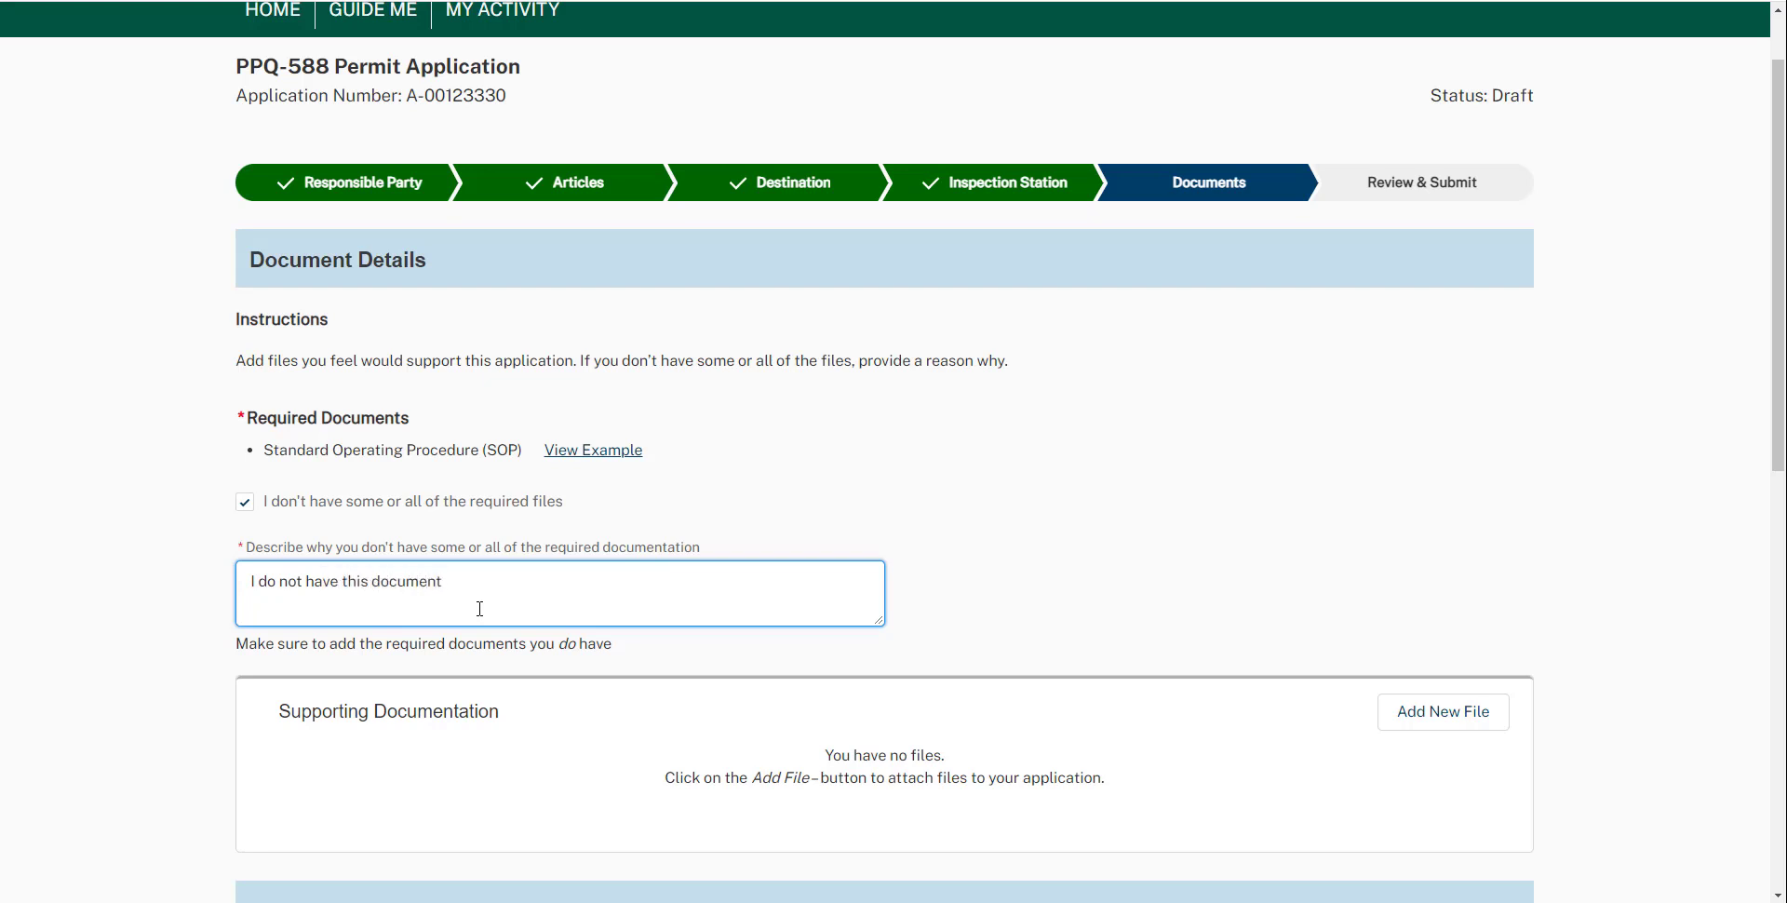
text(....)
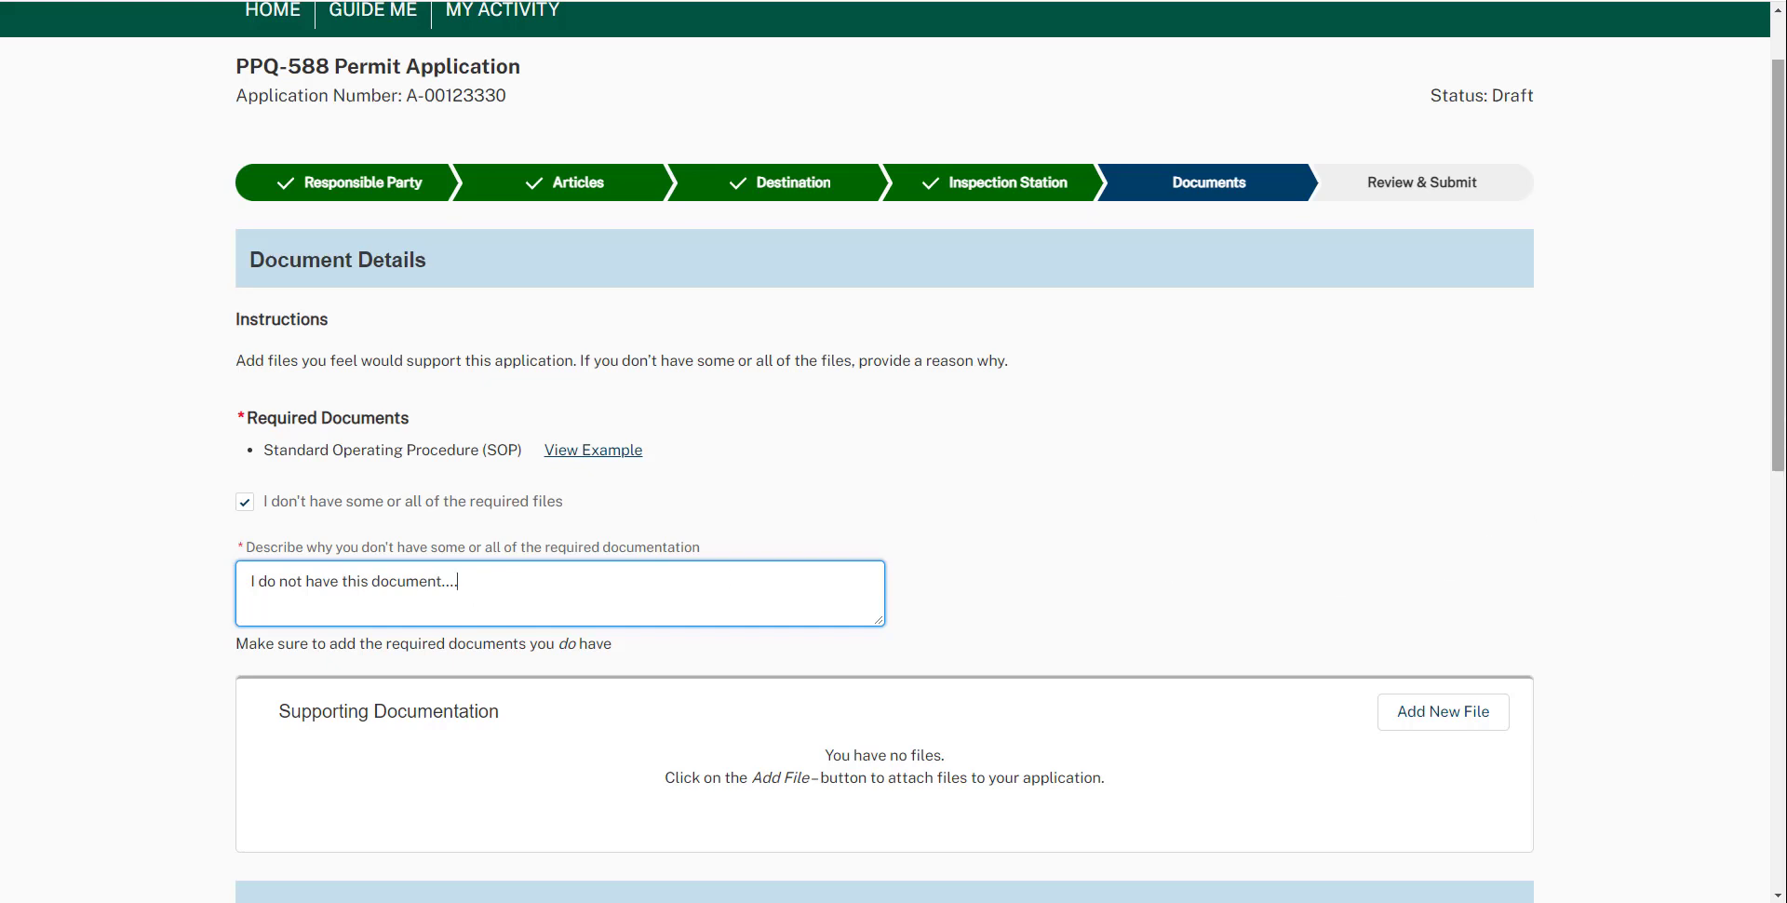
drag(1781, 414, 1782, 616)
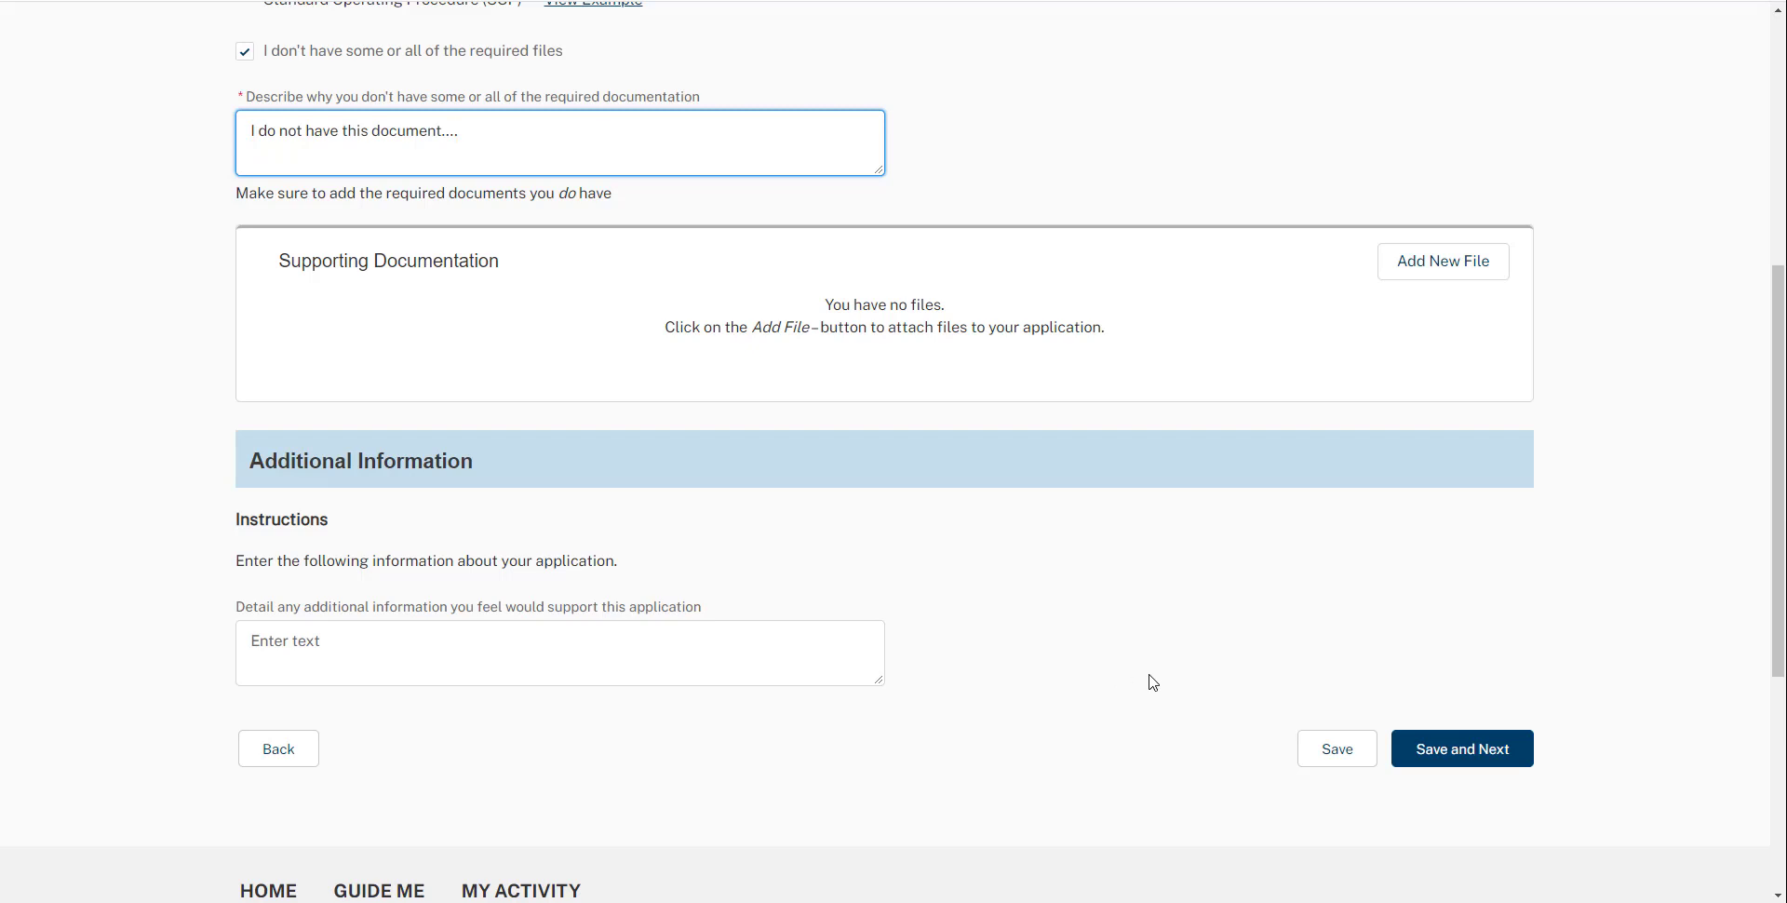
click(1477, 748)
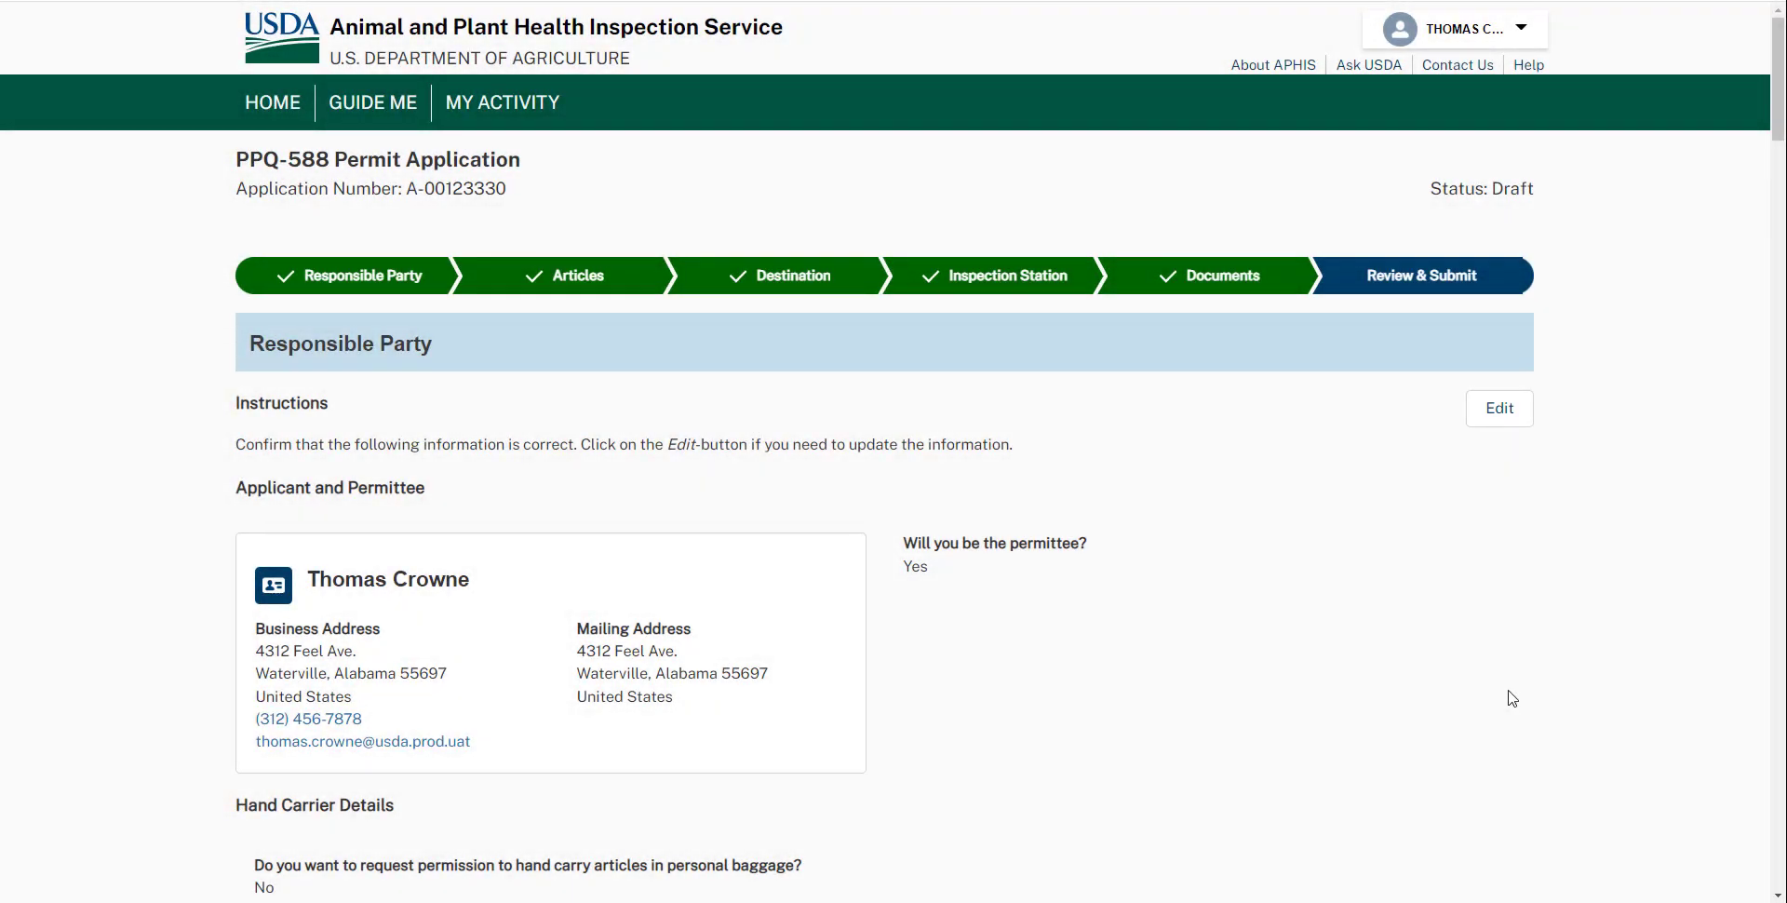
Certify the application's accuracy and acceptance of the import requirements, and submit the application
drag(1778, 117, 1781, 790)
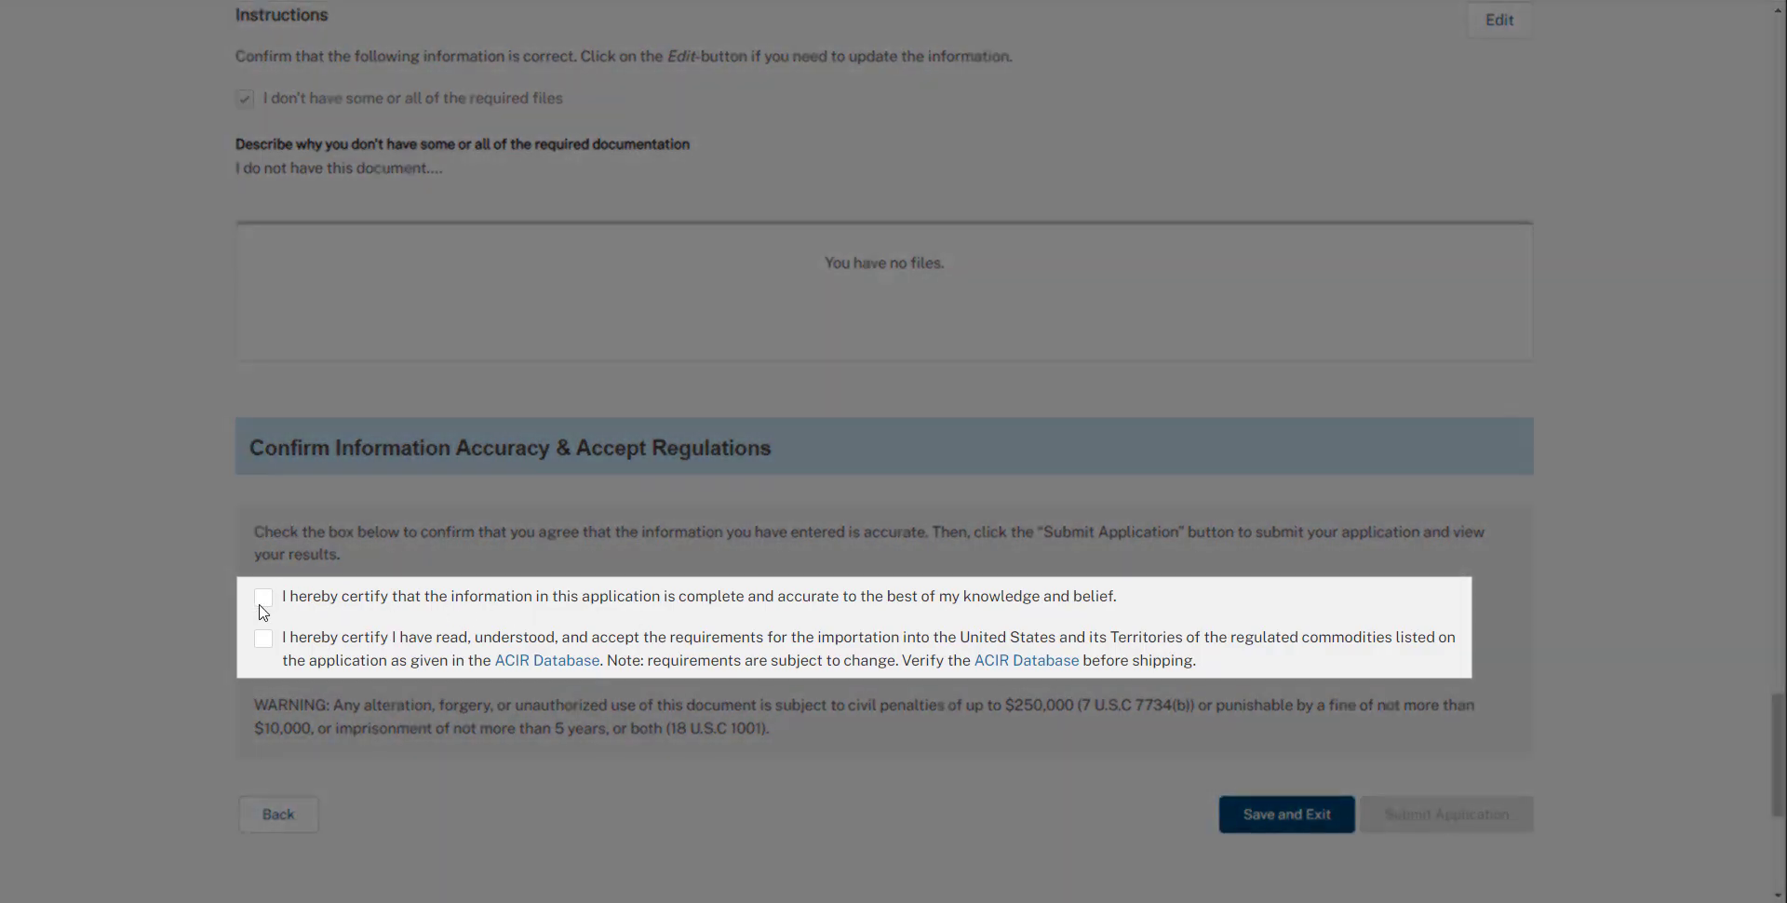
click(264, 599)
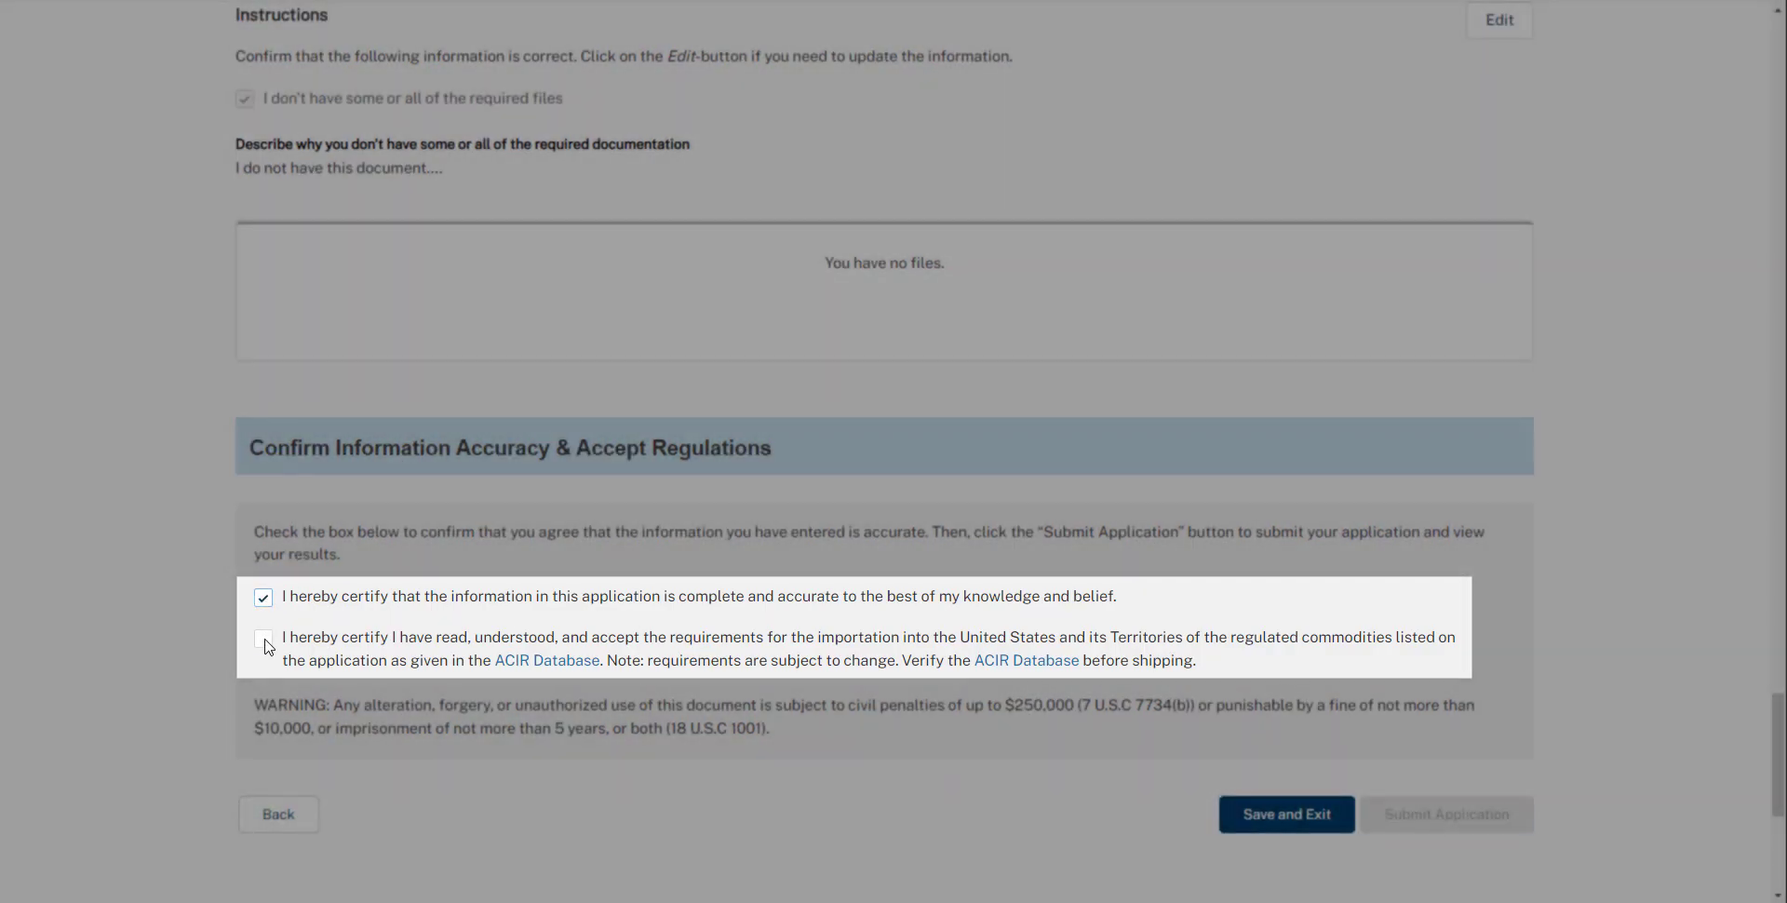
click(264, 639)
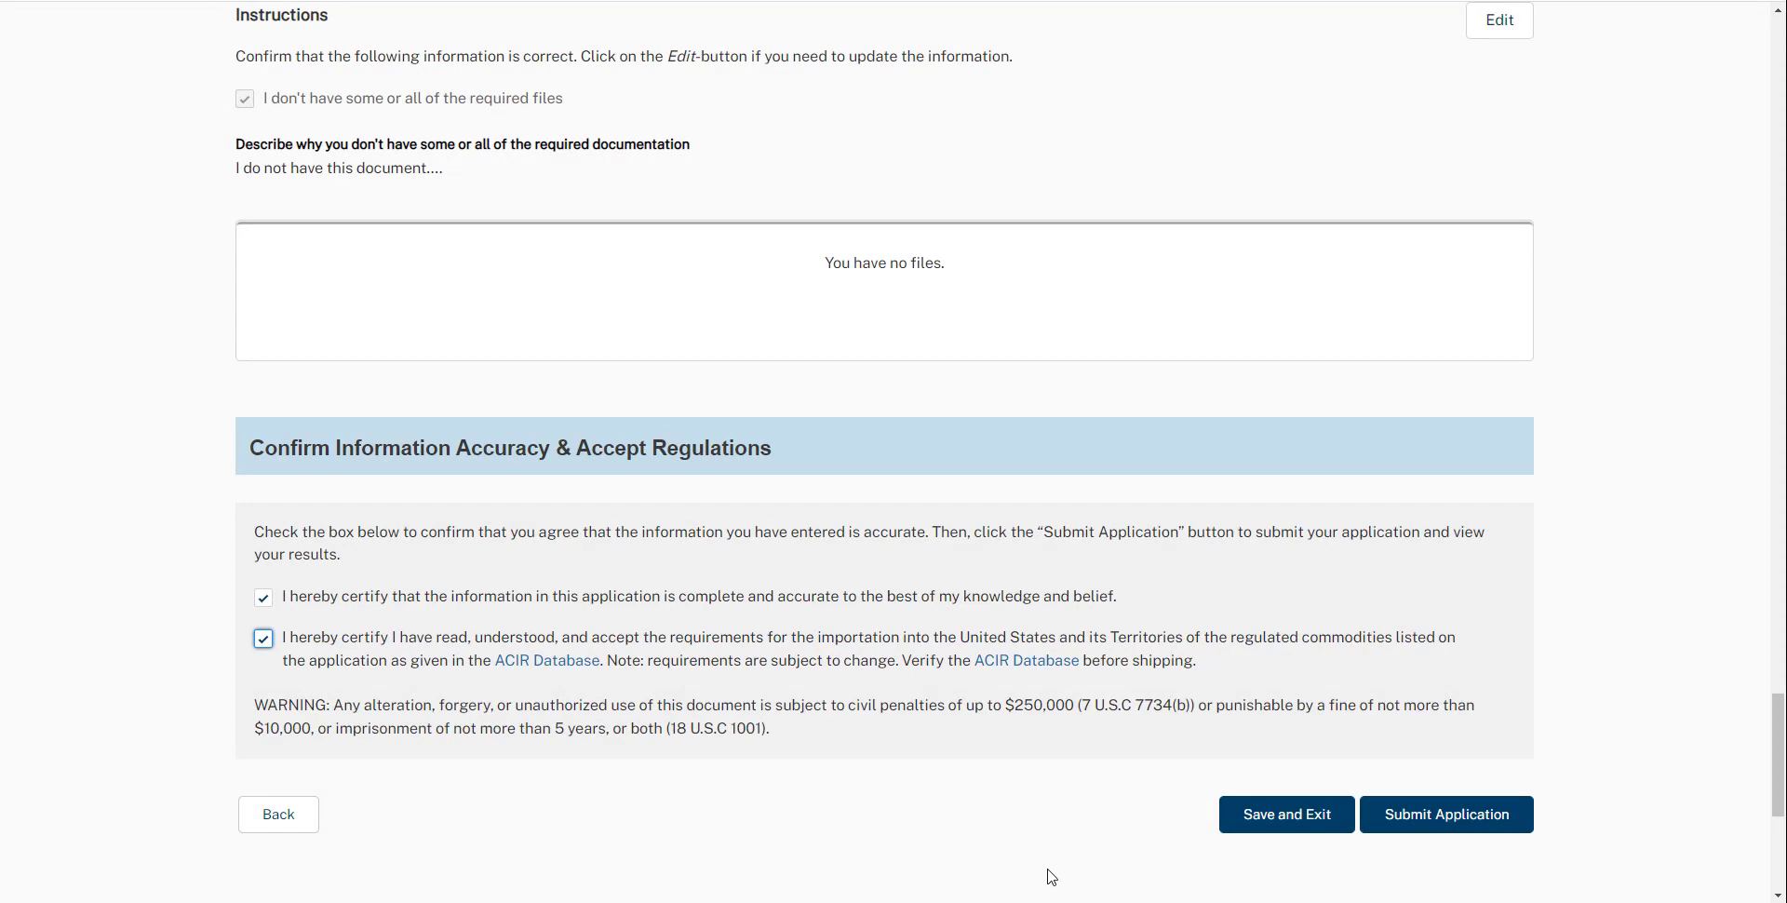
click(1443, 815)
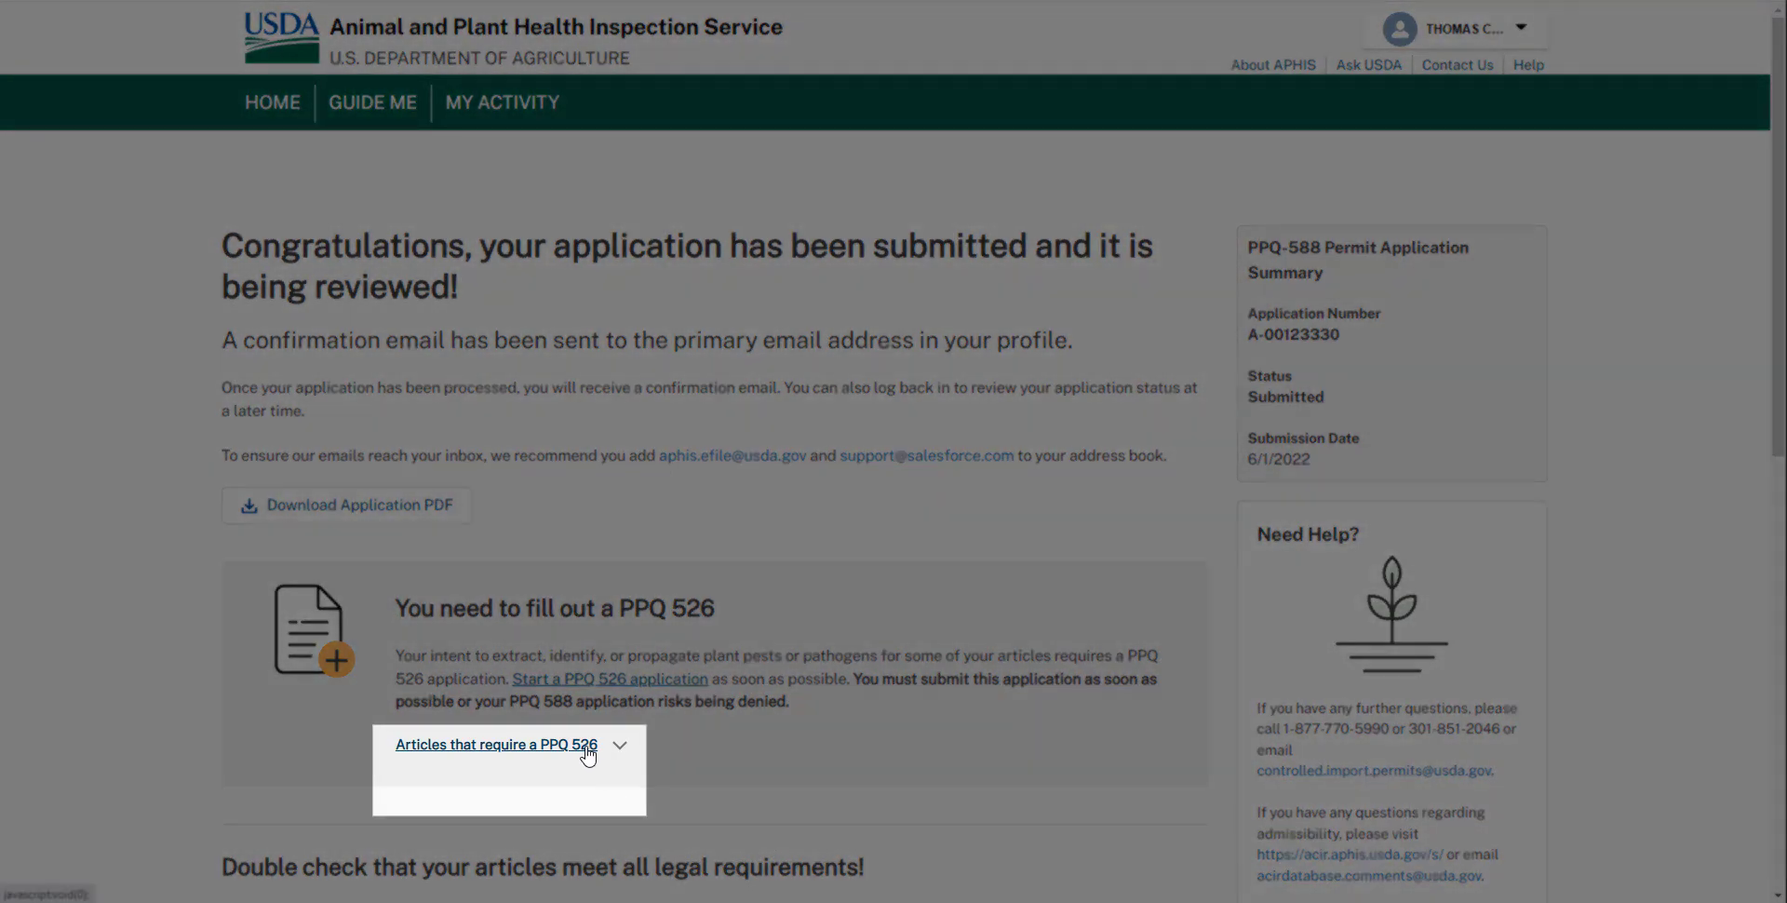
Expand the list of articles that require a PPQ 526 on the submission confirmation page
click(588, 749)
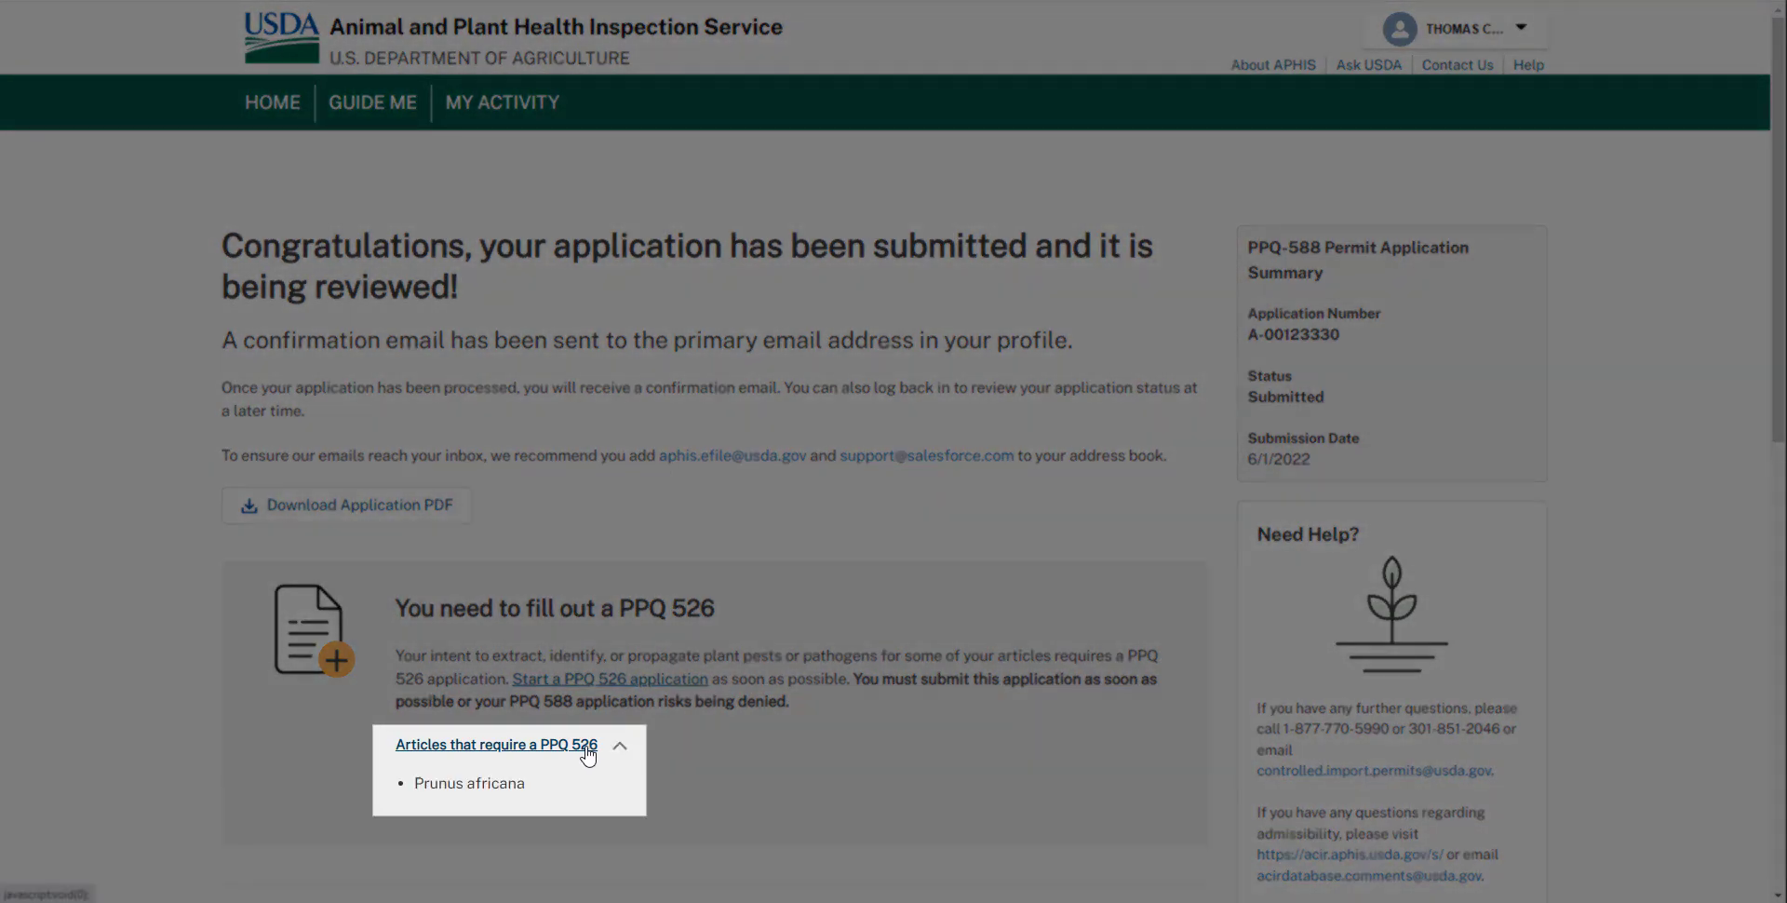